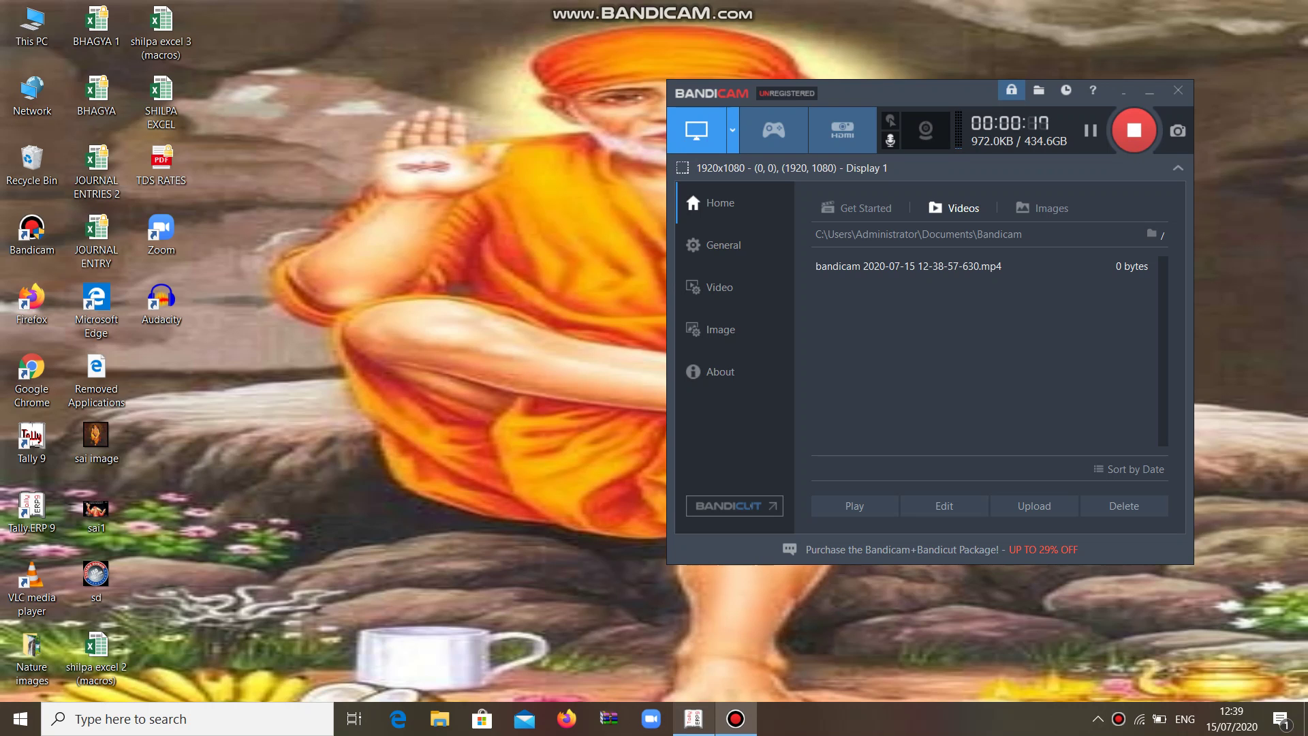
# Switch to Tally.ERP 9 and start a purchase voucher with supplier invoice number 101 dated 1-Apr-2020.
pyautogui.click(694, 719)
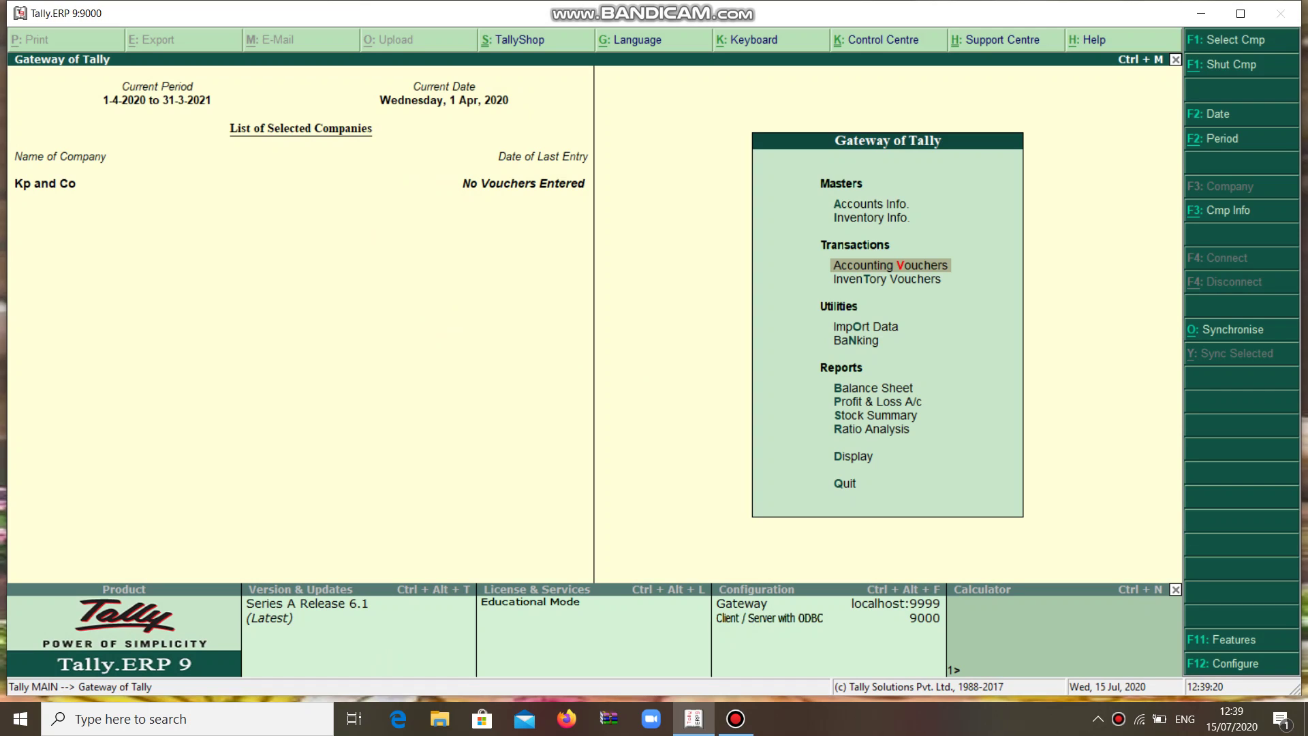
pyautogui.press('Return')
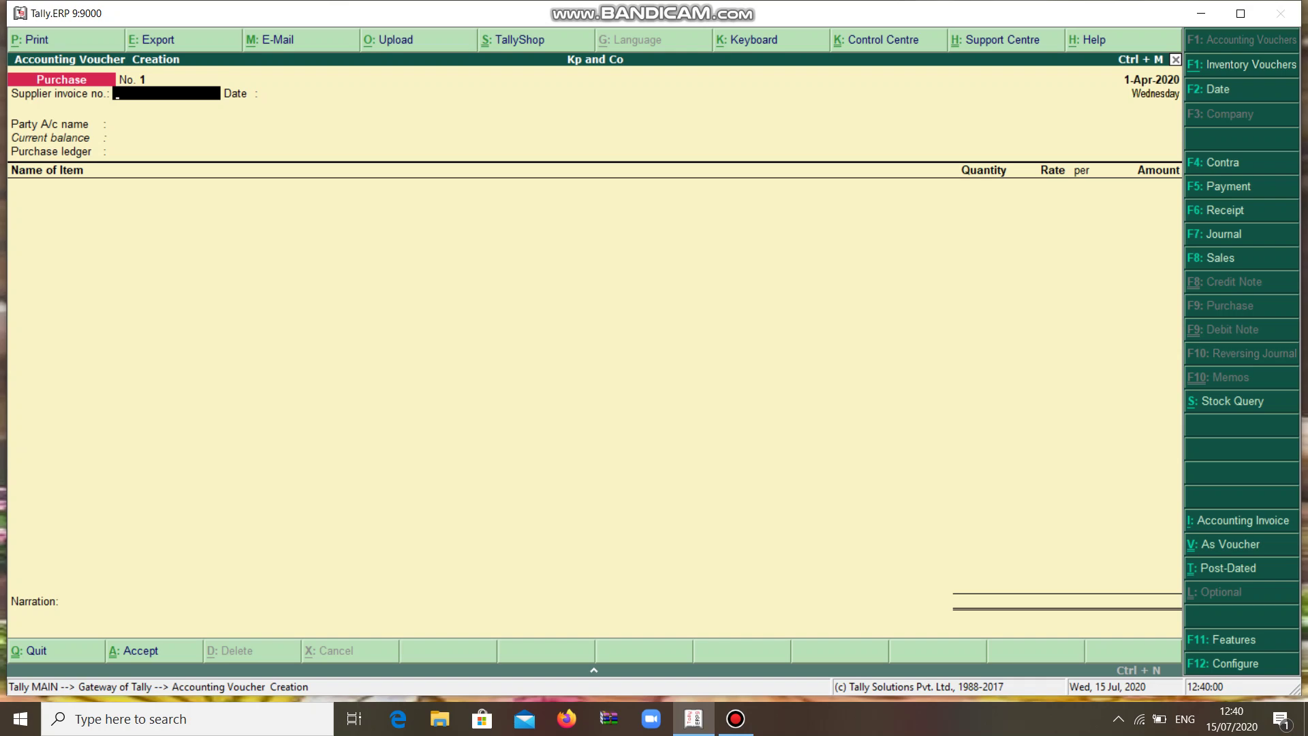
pyautogui.write('101')
pyautogui.press('Return')
pyautogui.press('Return')
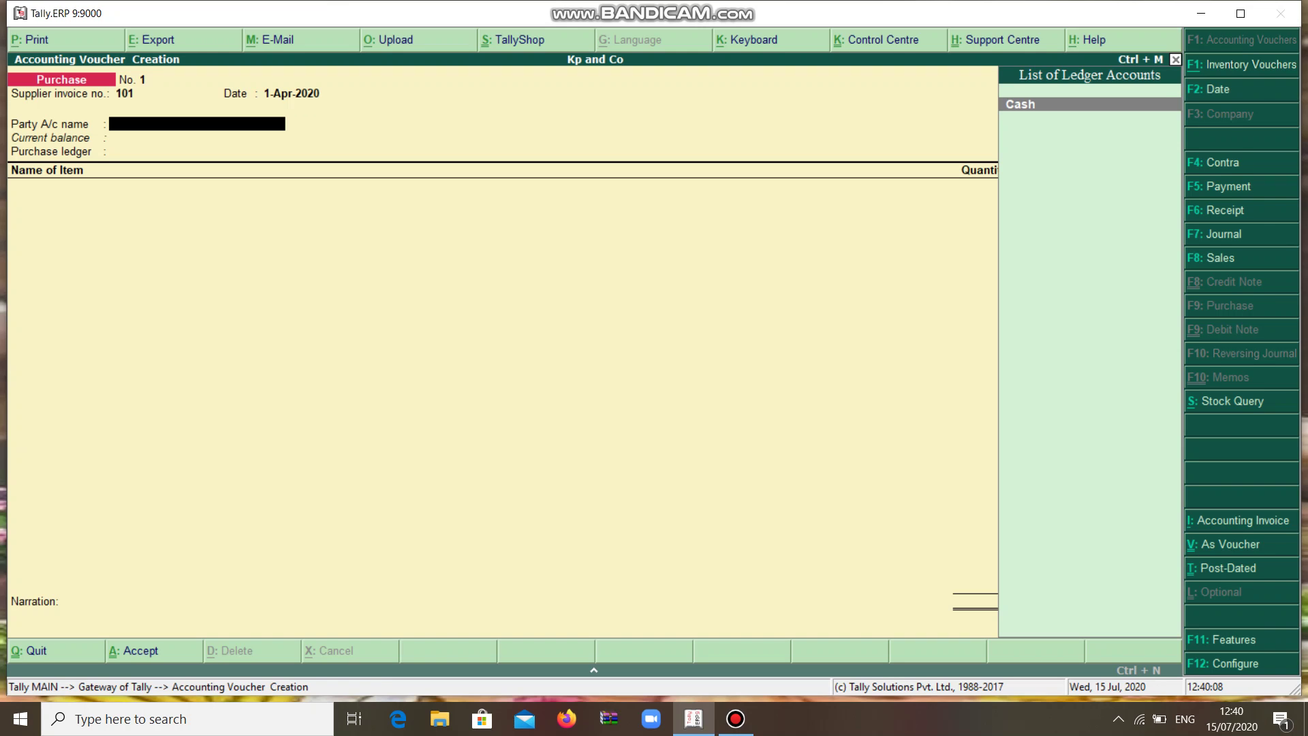
# Choose Cash as the voucher's party account and accept its party details with the state Not Applicable.
pyautogui.press('Return')
pyautogui.press('Return')
pyautogui.press('Return')
pyautogui.press('Return')
pyautogui.press('Return')
pyautogui.press('Return')
pyautogui.press('Return')
pyautogui.press('Return')
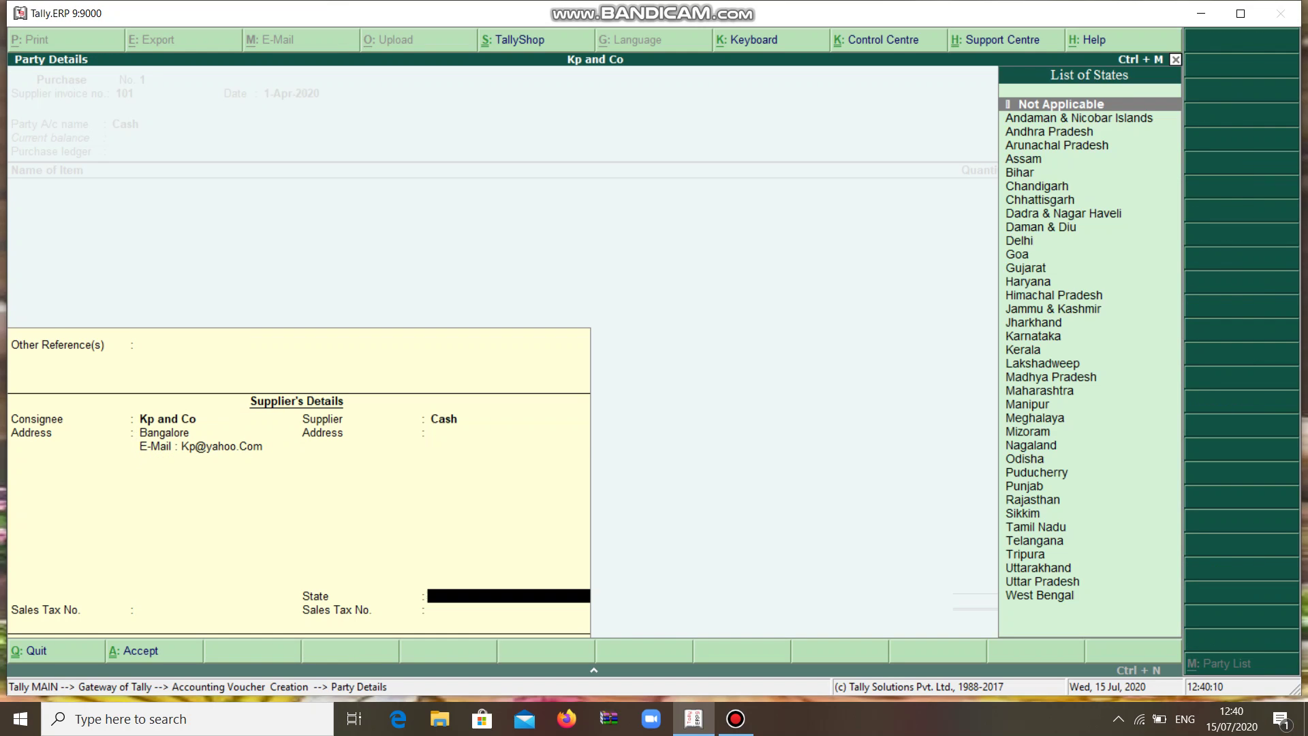
pyautogui.press('Return')
pyautogui.press('Return')
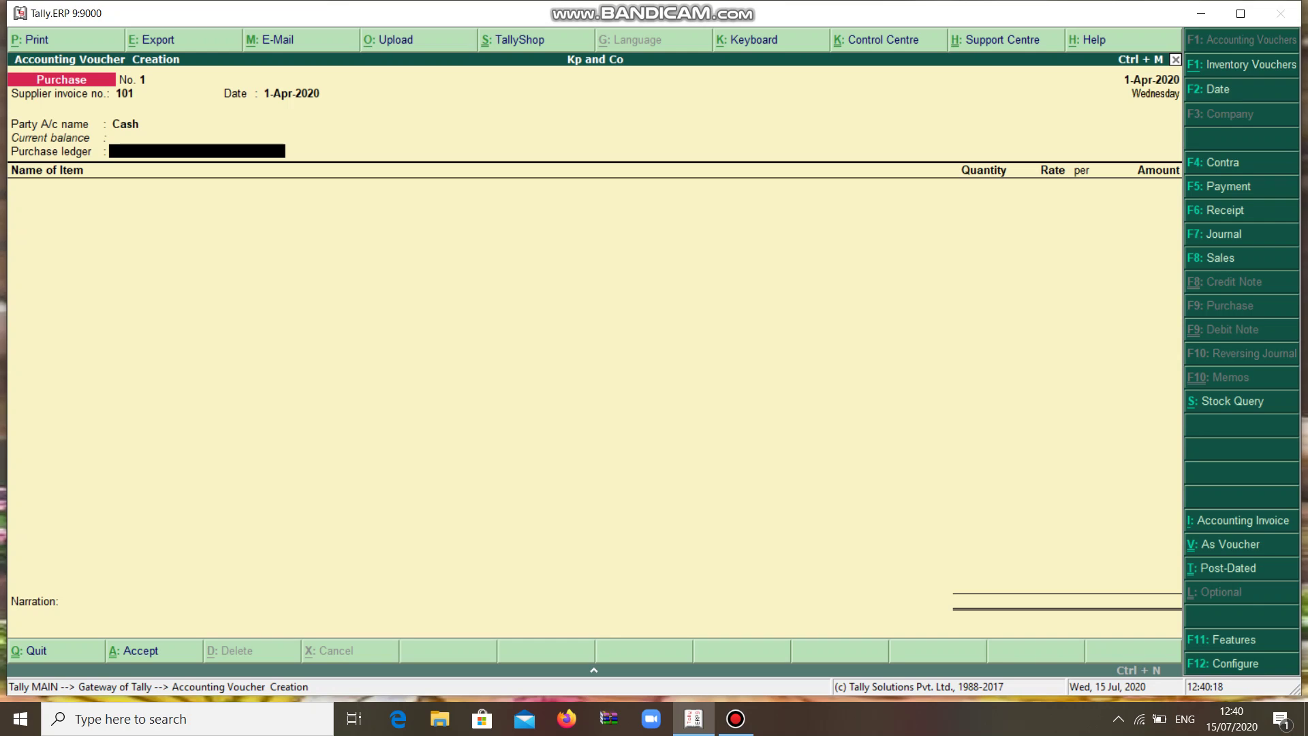
# Create a ledger named Purchases under Purchase Accounts and use it as the voucher's purchase ledger.
pyautogui.hotkey('alt', 'c')
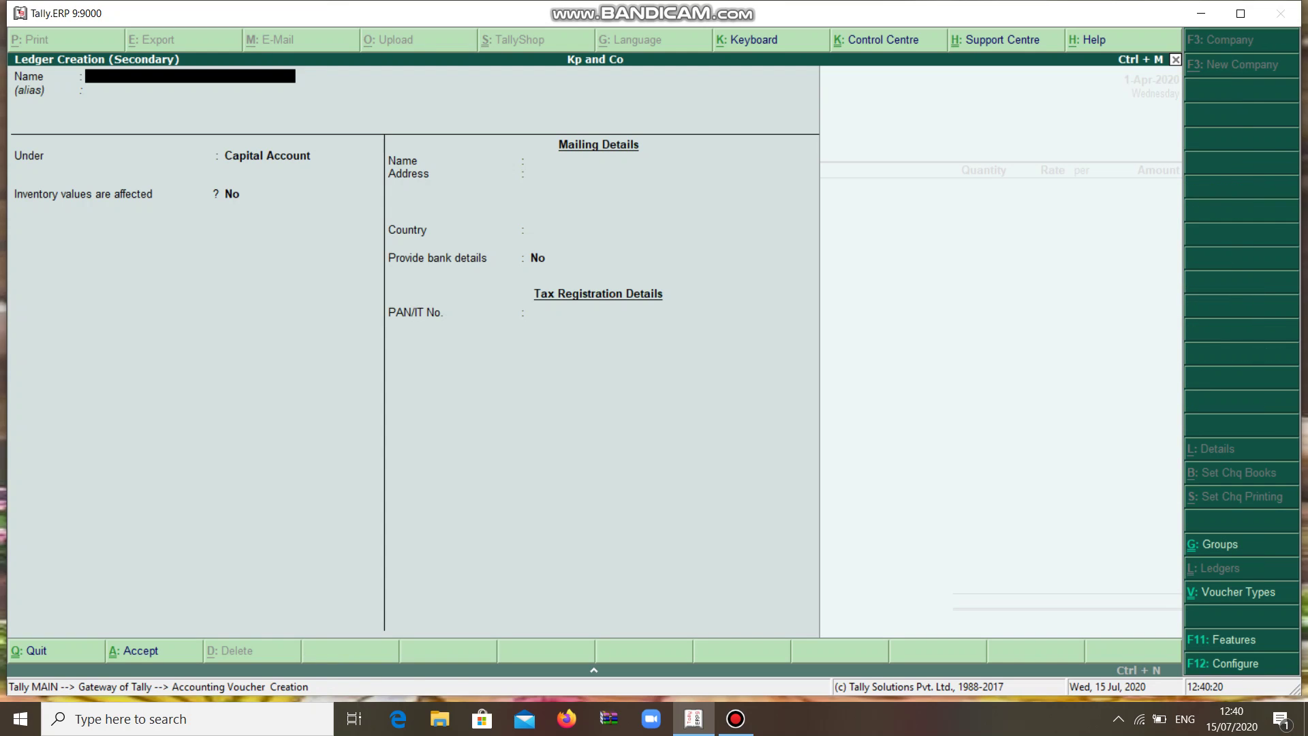
pyautogui.write('Purchases')
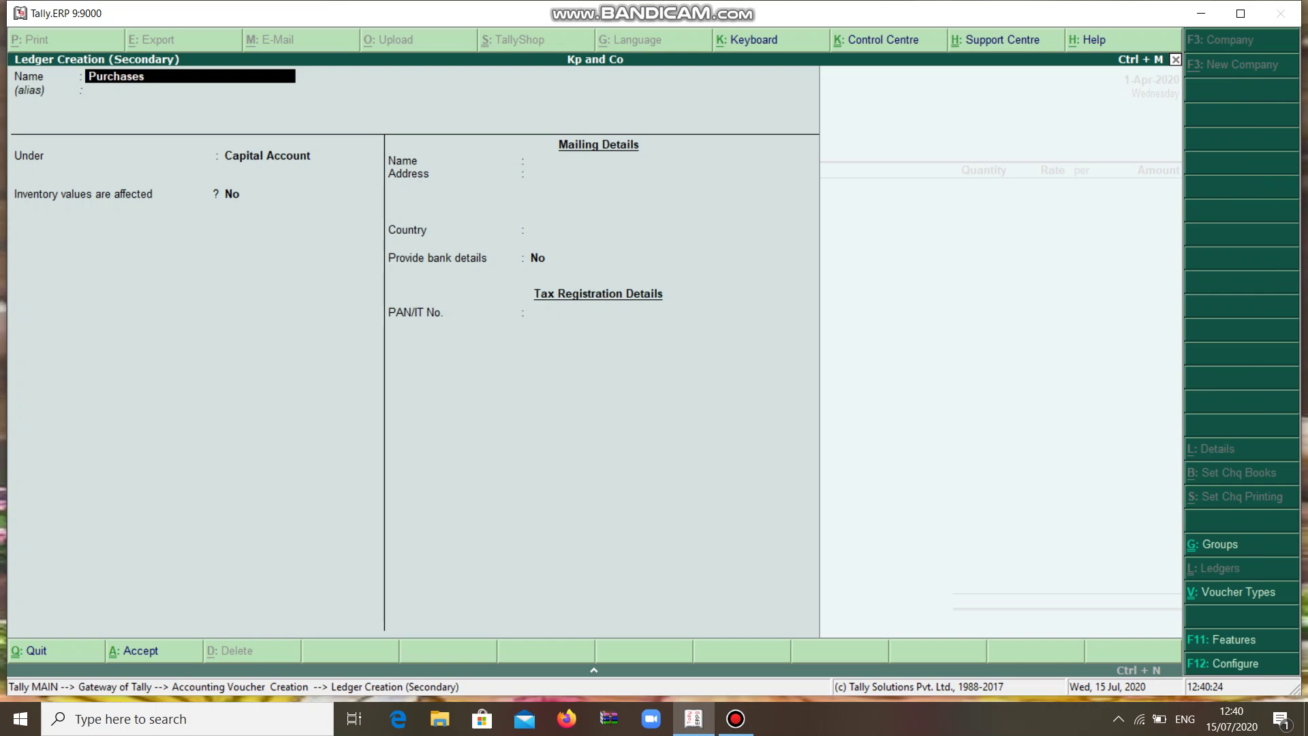
pyautogui.press('Return')
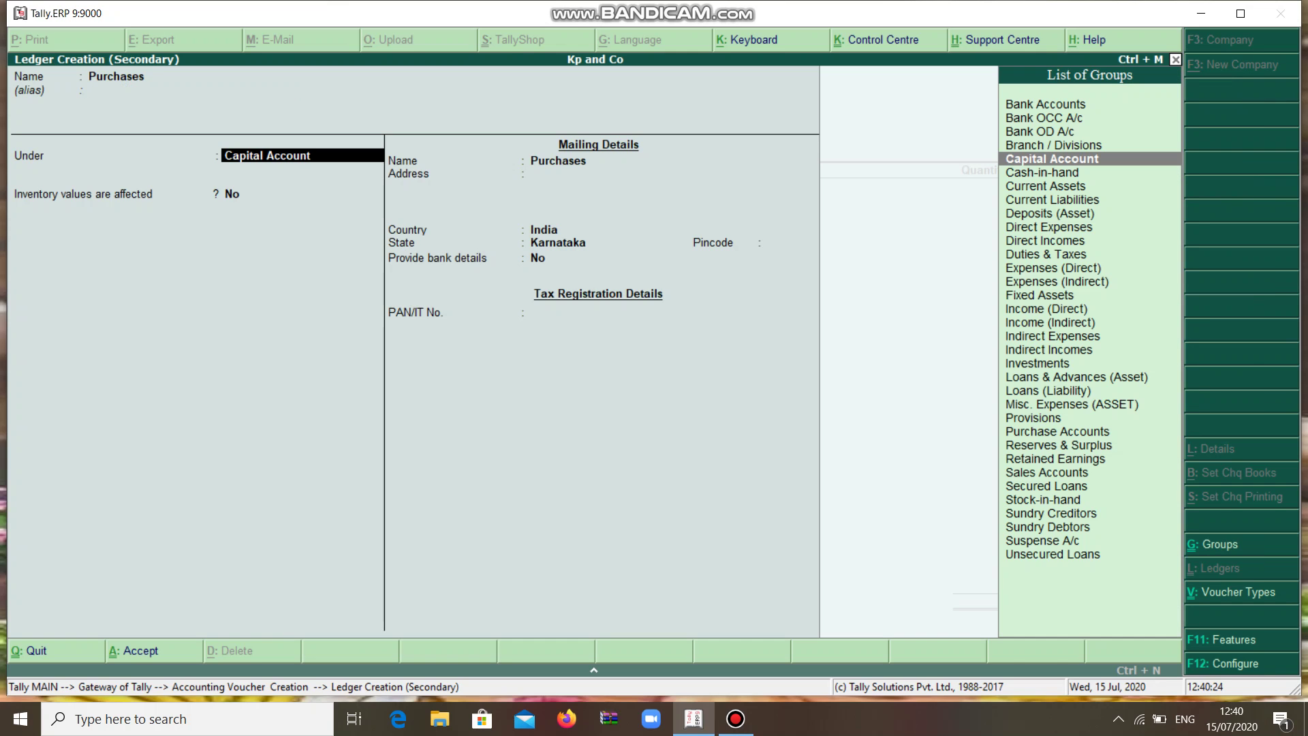
pyautogui.write('Pu')
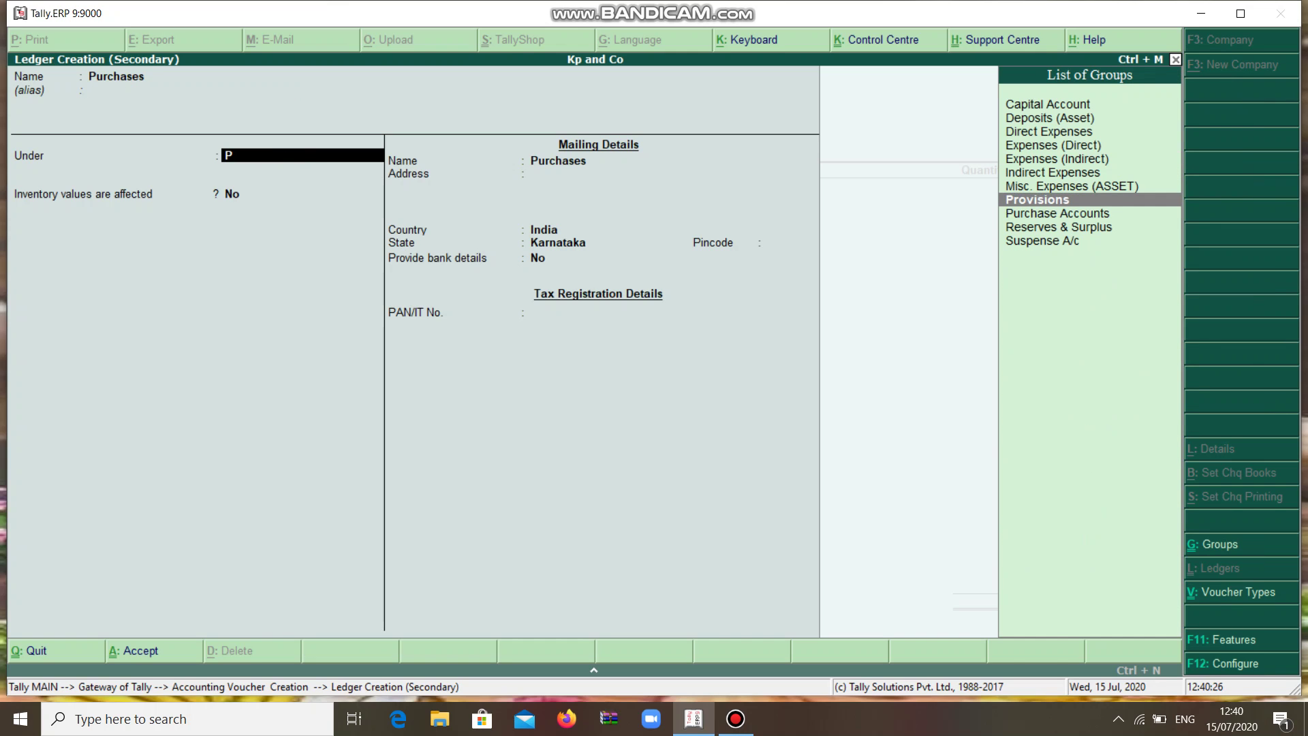
pyautogui.press('Return')
pyautogui.press('Return')
pyautogui.press('Return')
pyautogui.press('Return')
pyautogui.press('Return')
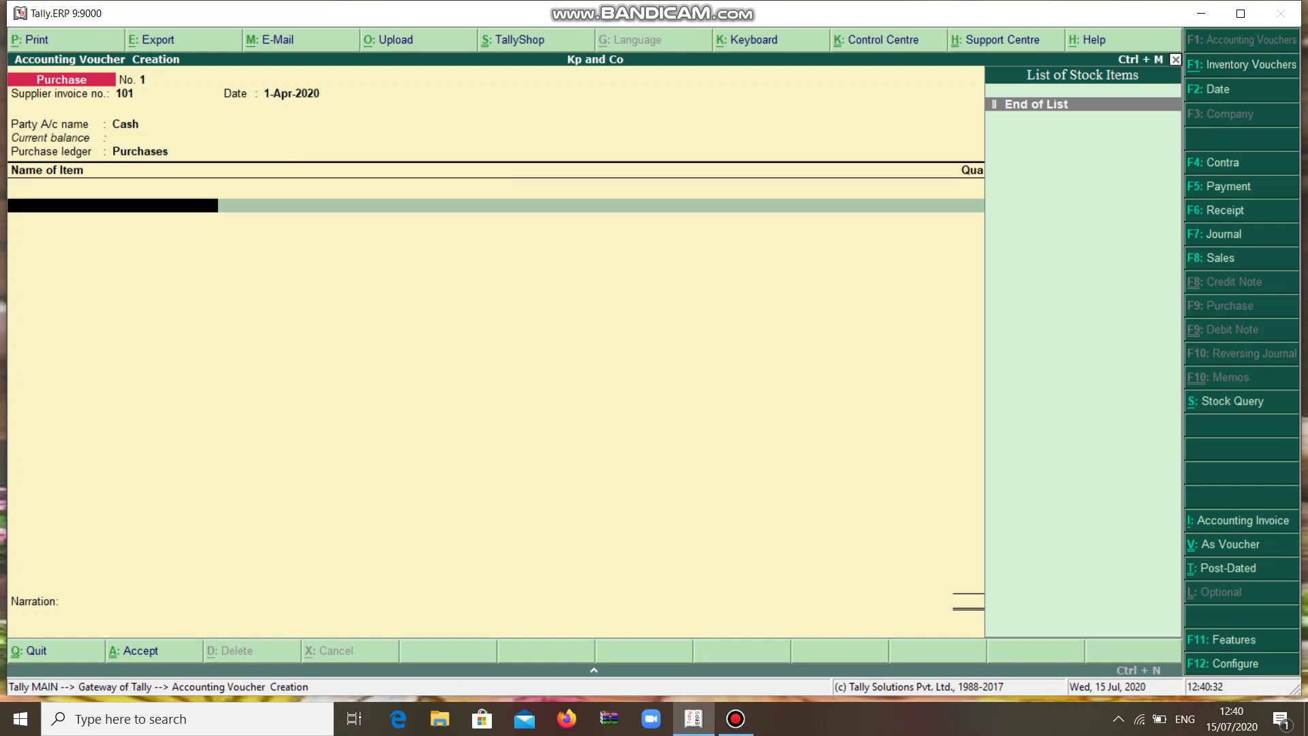
# Start a new stock item named Sony for the first item line, leaving default ledgers for invoicing at No.
pyautogui.hotkey('alt', 'c')
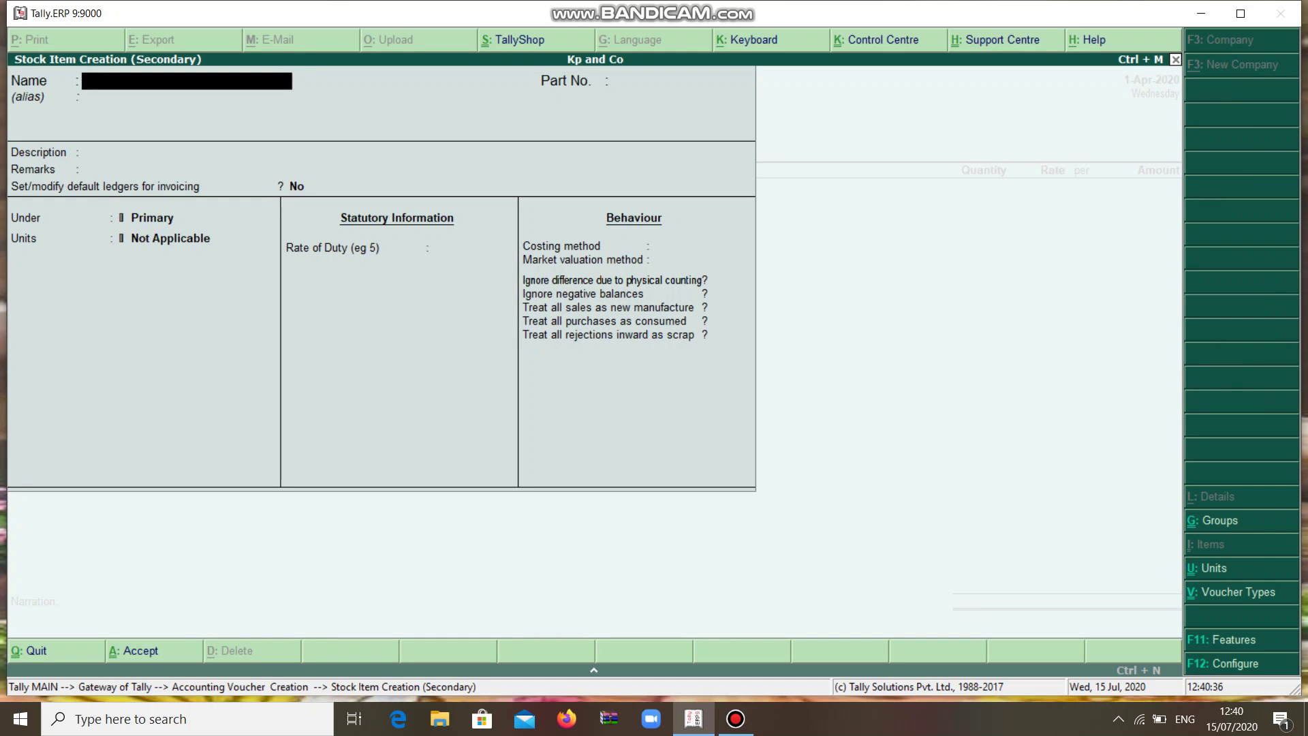
pyautogui.write('Sny')
pyautogui.press('Return')
pyautogui.press('Return')
pyautogui.press('Return')
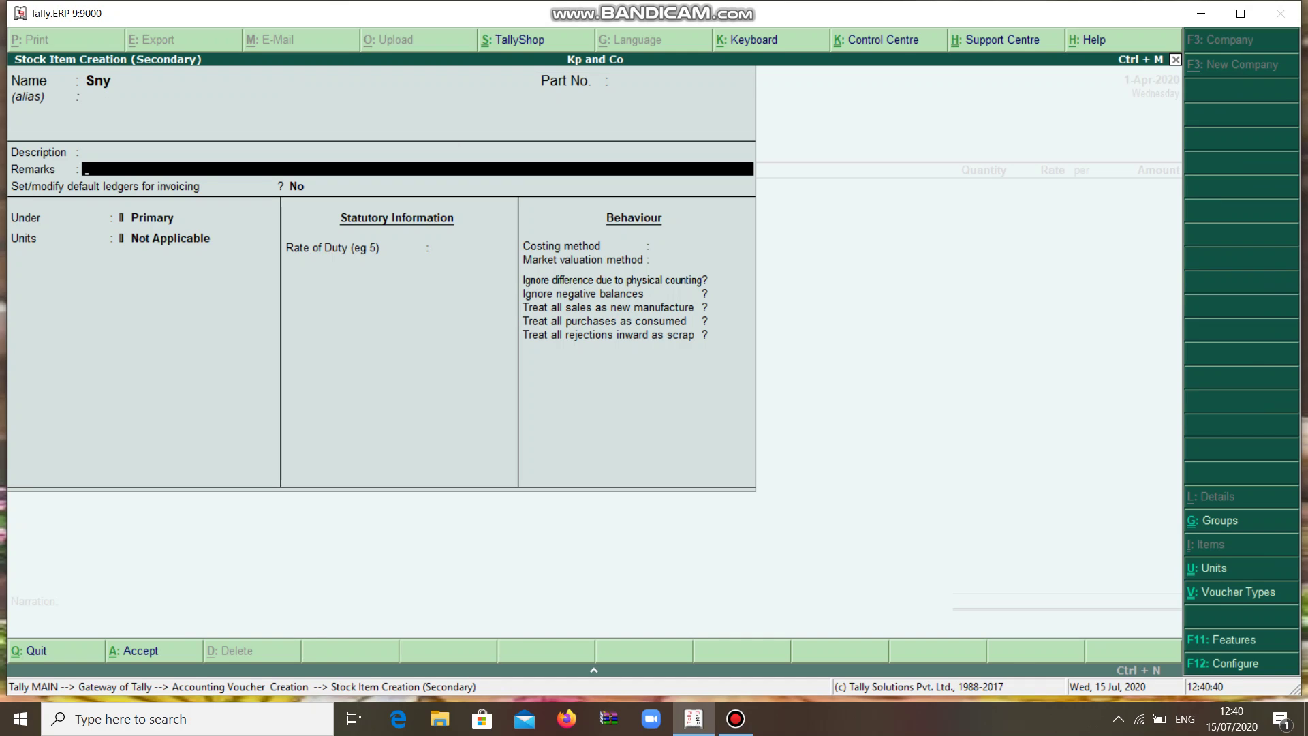
pyautogui.press('BackSpace')
pyautogui.press('BackSpace')
pyautogui.press('BackSpace')
pyautogui.press('BackSpace')
pyautogui.press('BackSpace')
pyautogui.press('BackSpace')
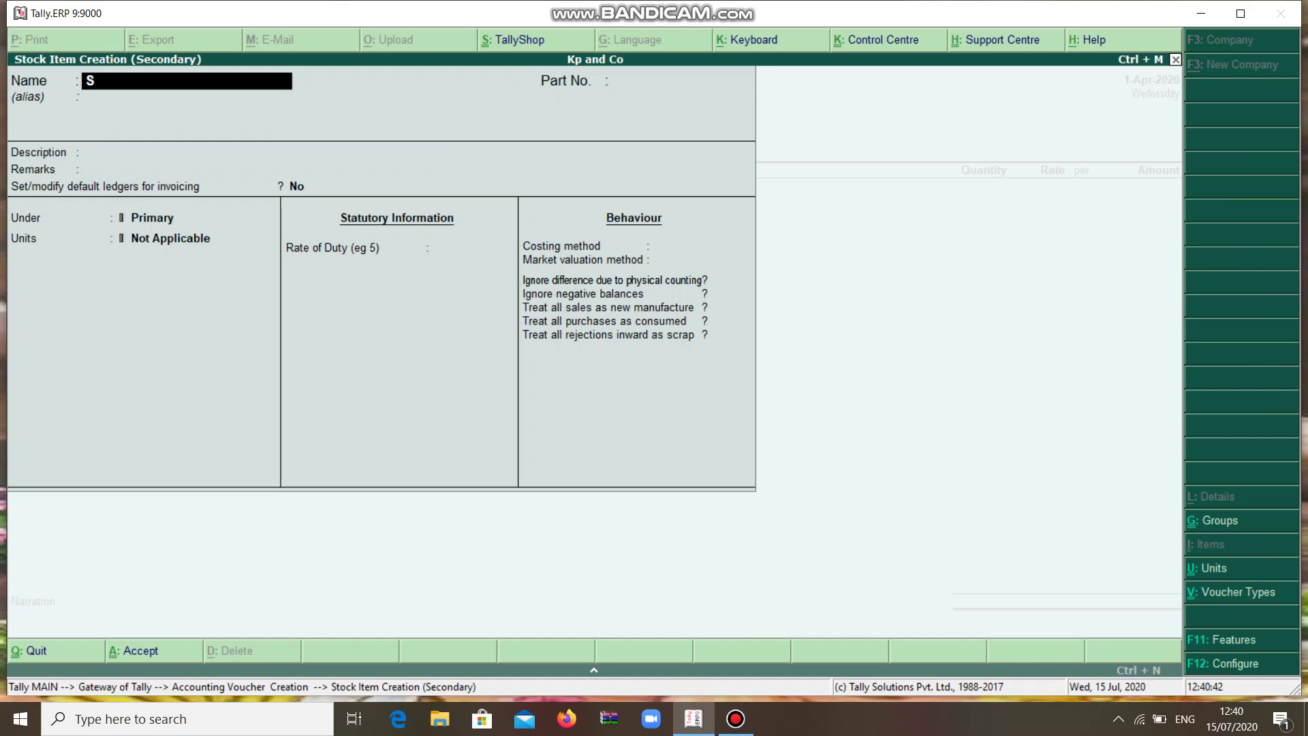
pyautogui.write('ony')
pyautogui.press('Return')
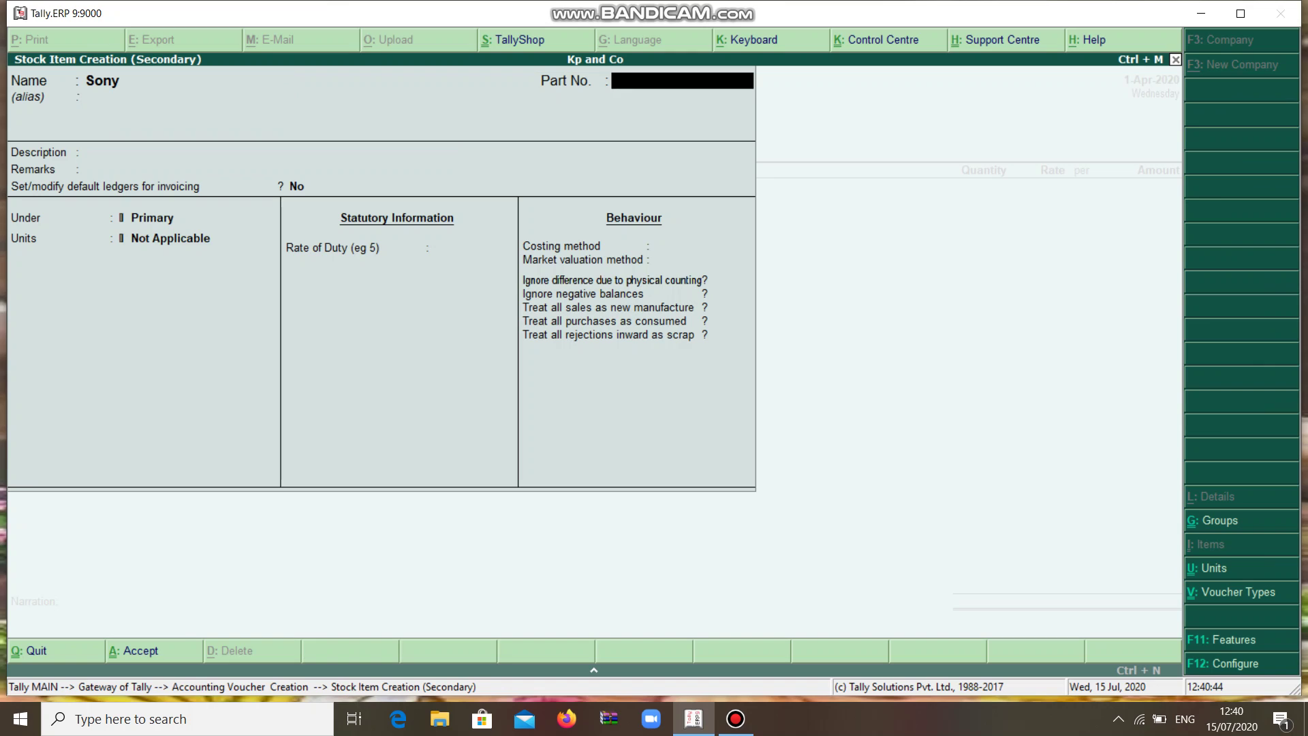
pyautogui.press('Return')
pyautogui.press('Return')
pyautogui.press('Return')
pyautogui.press('Return')
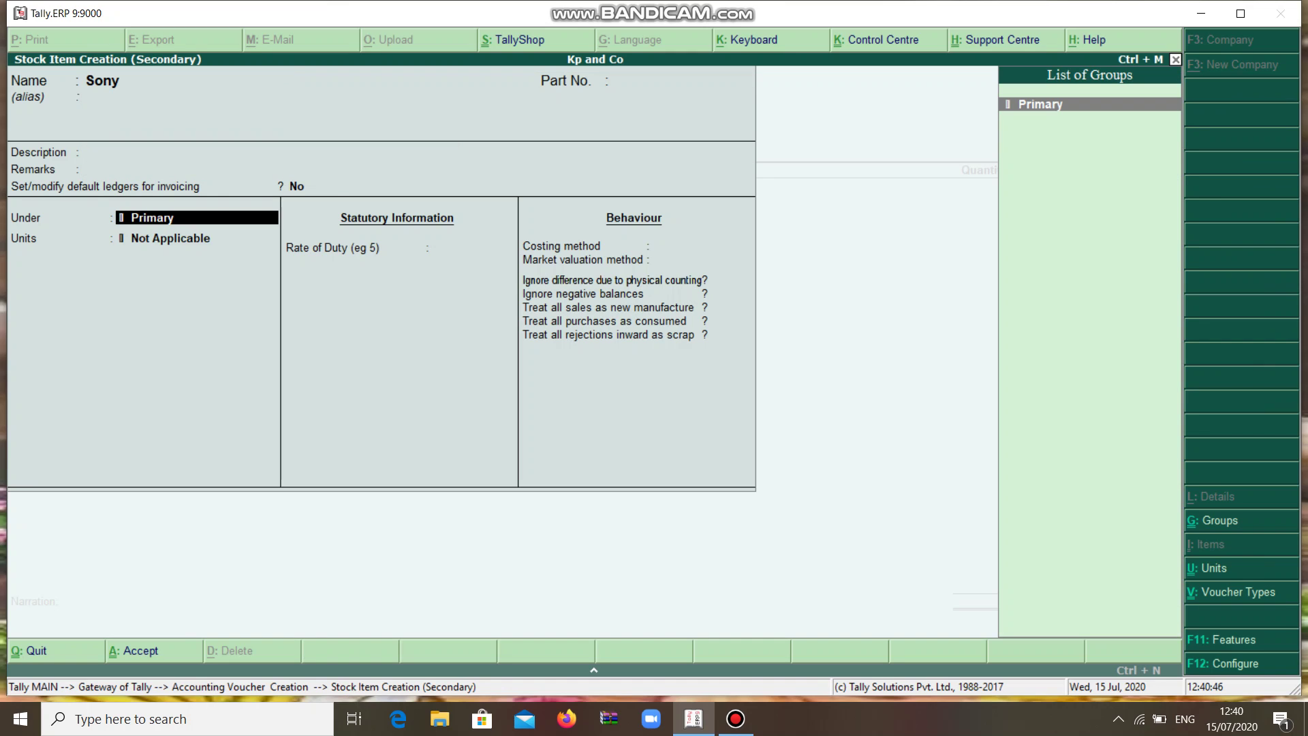
# Create a stock group named Music System under Primary, with item quantities added, as Sony's group.
pyautogui.hotkey('alt', 'c')
pyautogui.write('Mus')
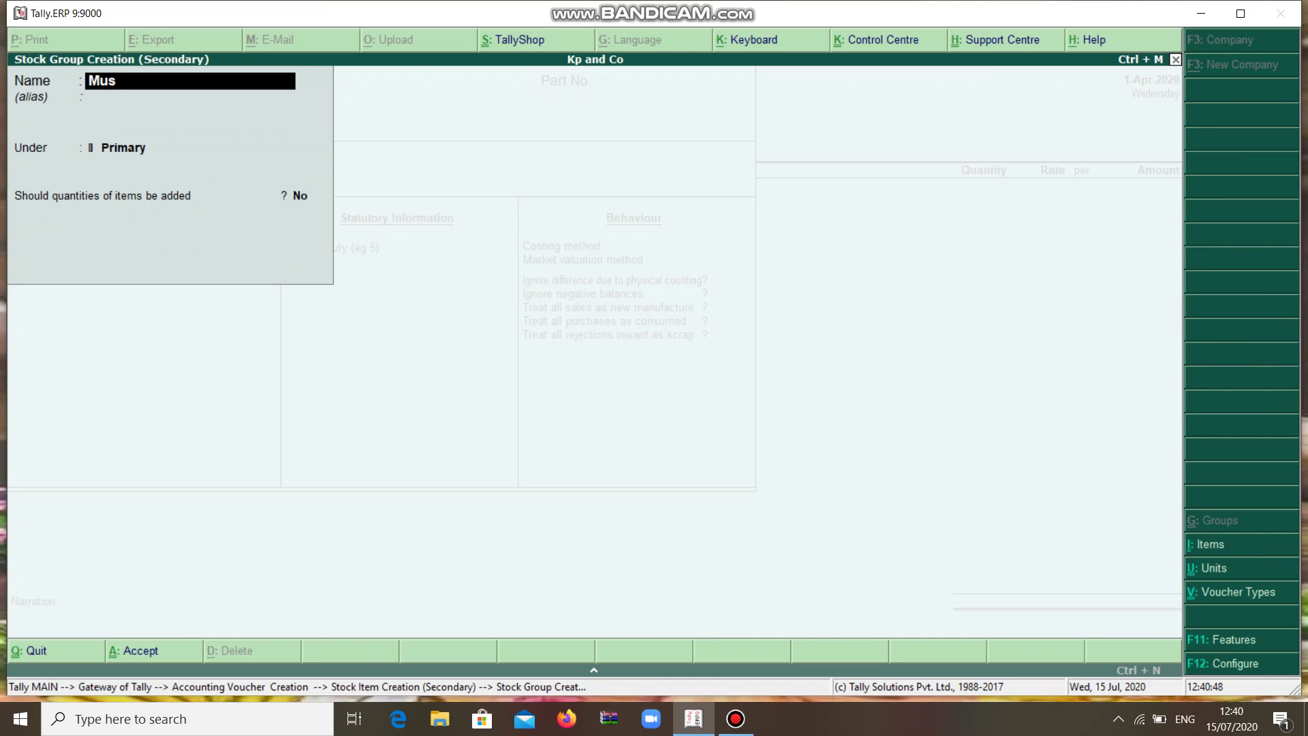
pyautogui.write('ic System')
pyautogui.press('Return')
pyautogui.press('Return')
pyautogui.write('y')
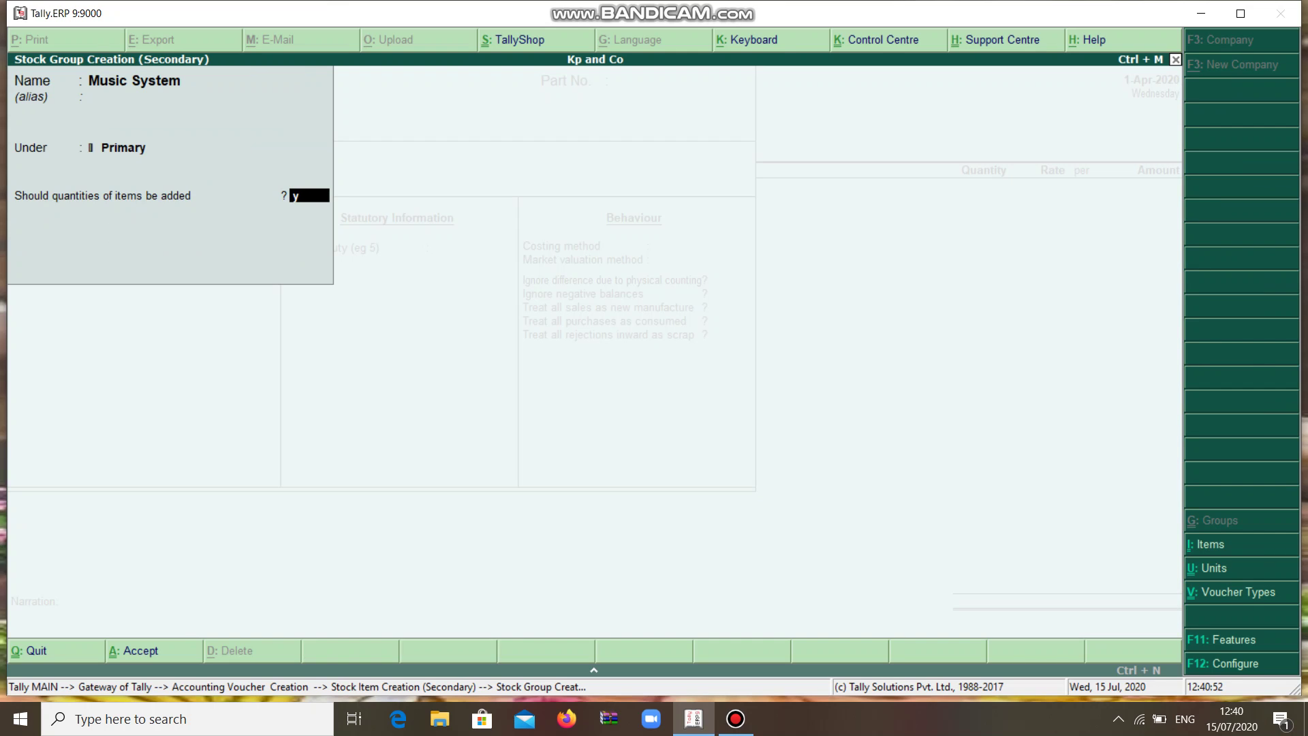
pyautogui.press('Return')
pyautogui.press('y')
pyautogui.press('Return')
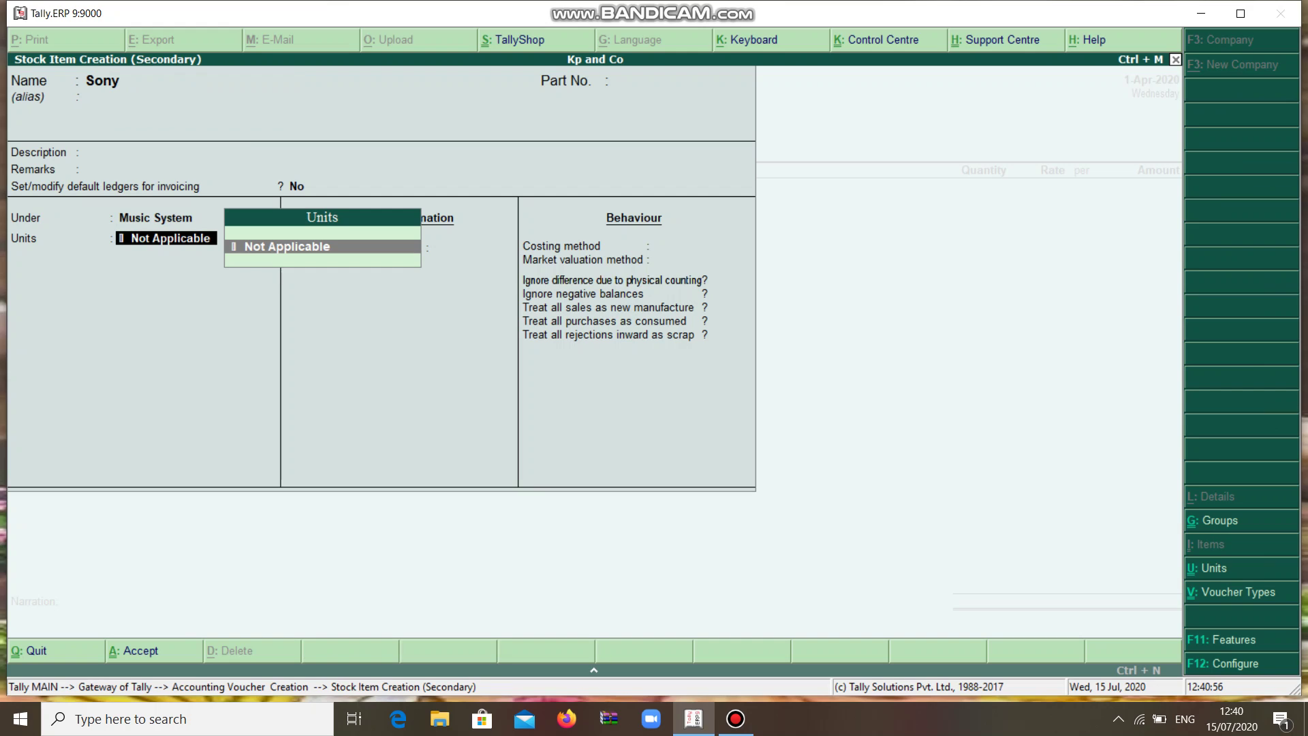
# Create a simple unit with symbol nos, formal name Numbers and 0 decimal places for the Sony item.
pyautogui.hotkey('alt', 'c')
pyautogui.write('n')
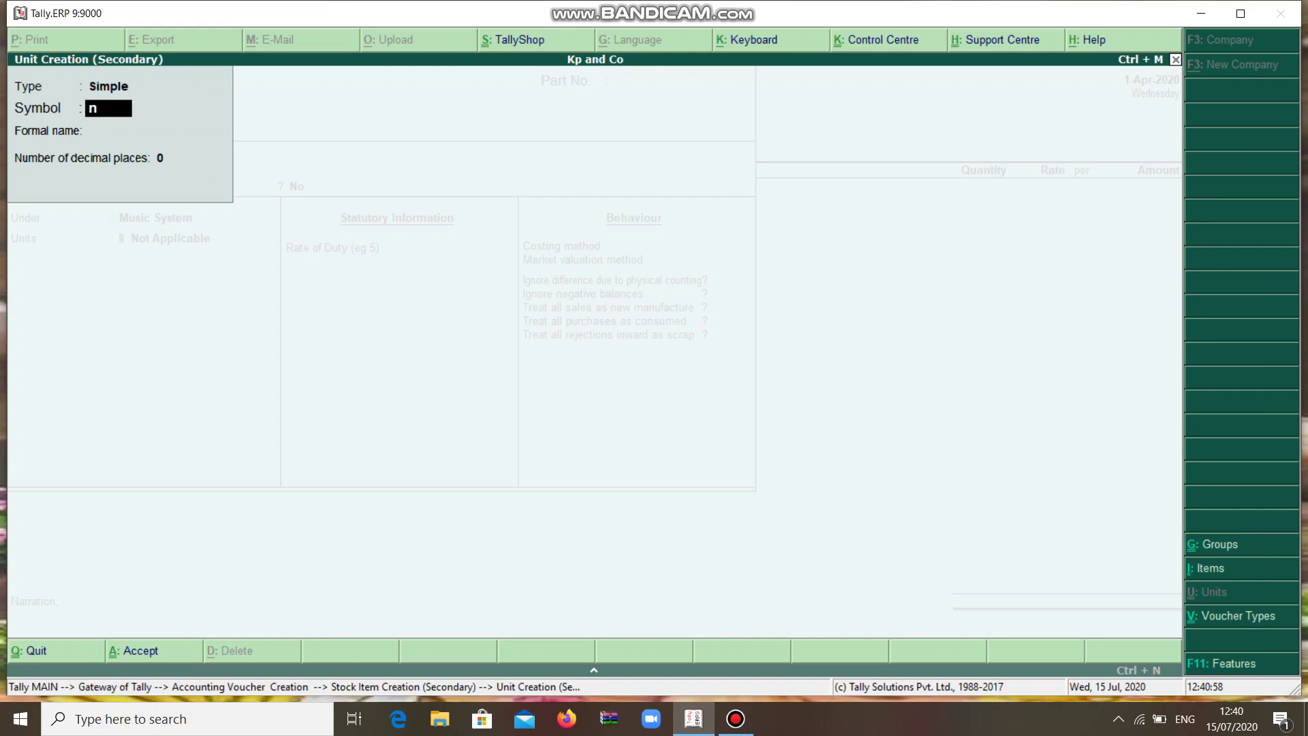
pyautogui.write('os')
pyautogui.press('Return')
pyautogui.write('Numbe')
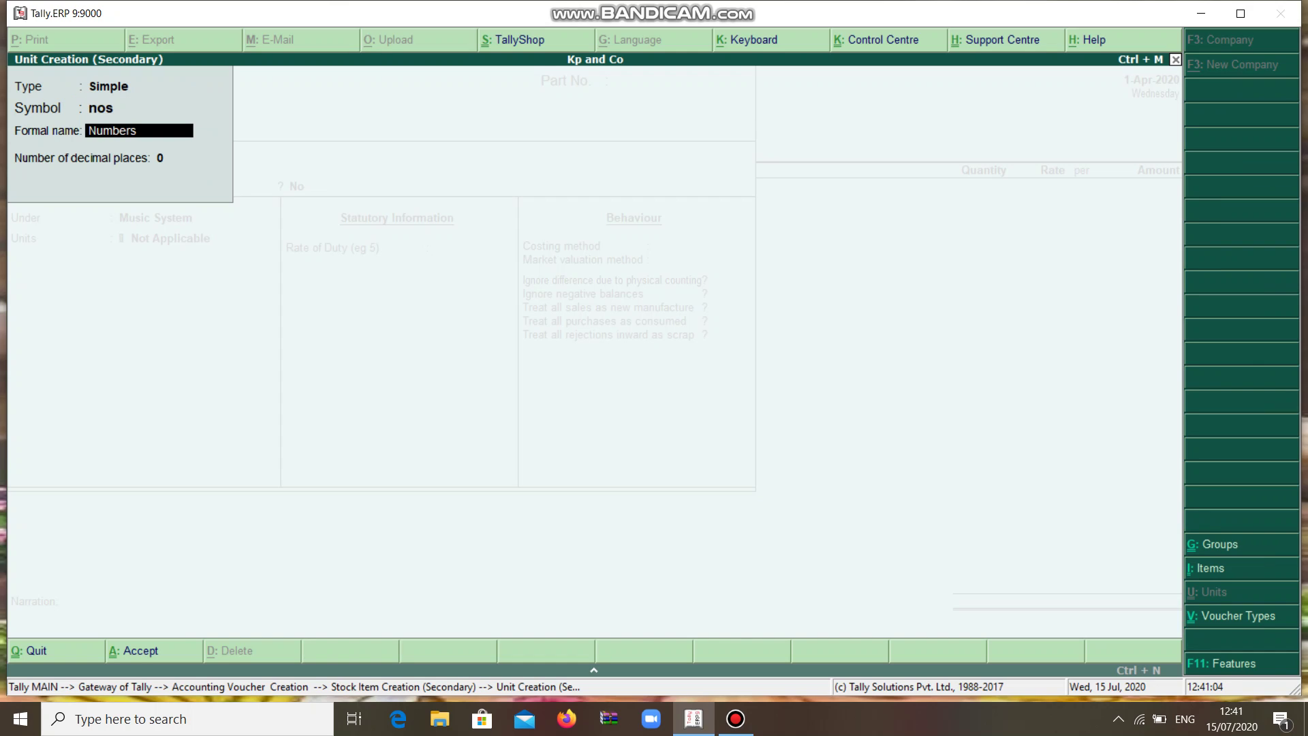
pyautogui.press('Return')
pyautogui.press('Return')
pyautogui.press('Return')
# Keep the remaining default settings of the Sony stock item, with a duty rate of 0, and save it.
pyautogui.press('Return')
pyautogui.press('Return')
pyautogui.press('Return')
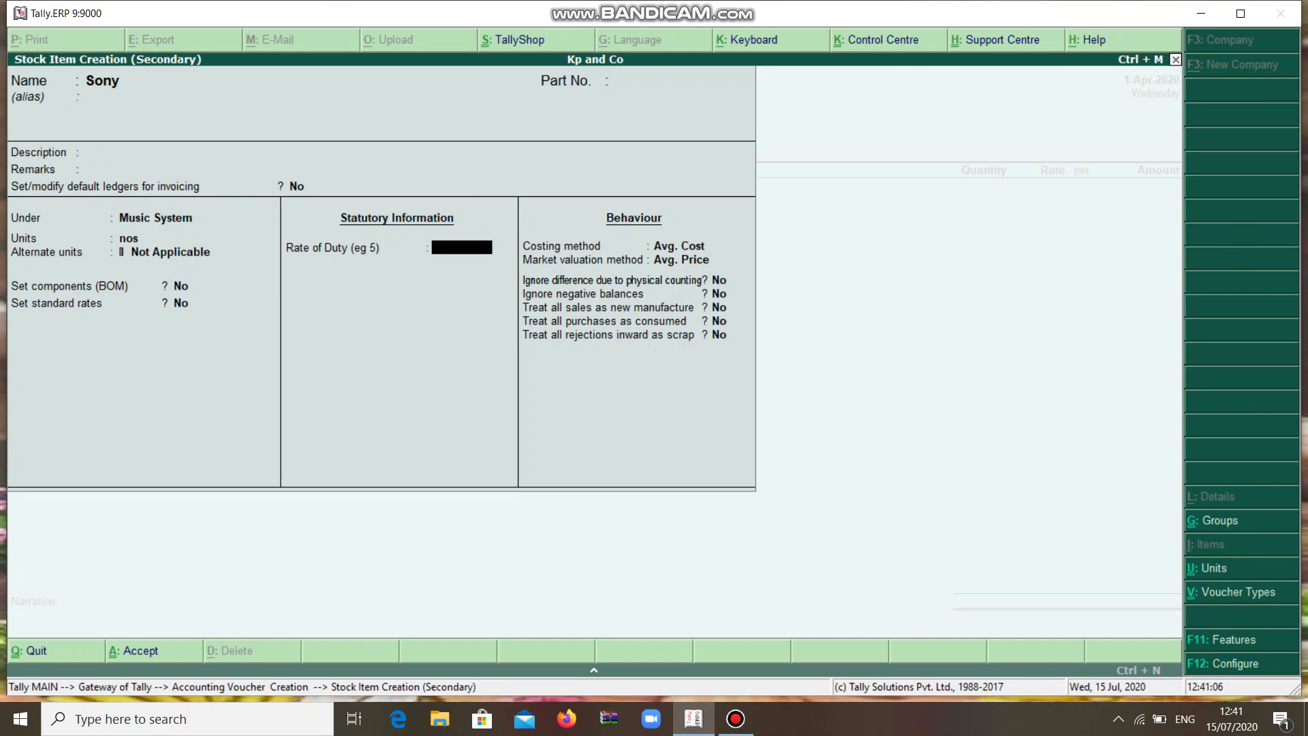
pyautogui.press('Return')
pyautogui.press('Return')
pyautogui.press('Return')
pyautogui.press('Return')
pyautogui.press('Return')
pyautogui.press('Return')
pyautogui.press('Return')
pyautogui.press('Return')
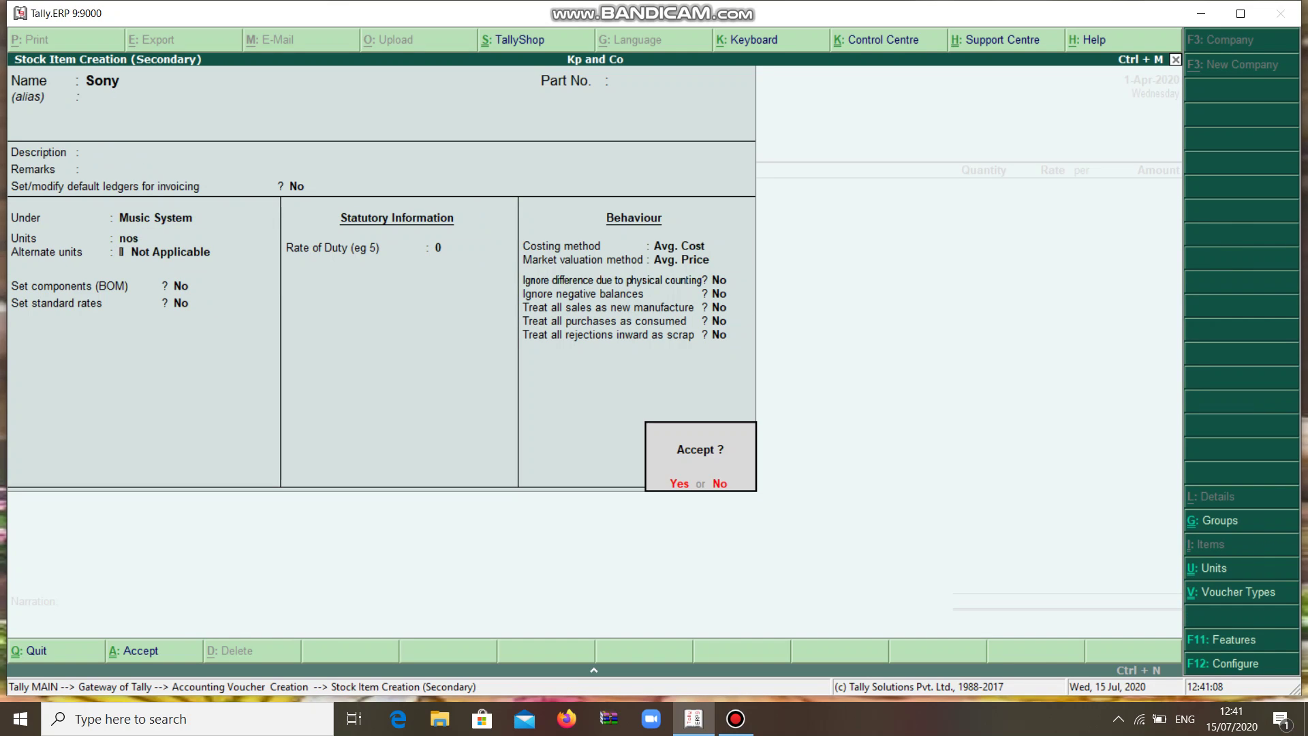
pyautogui.press('Return')
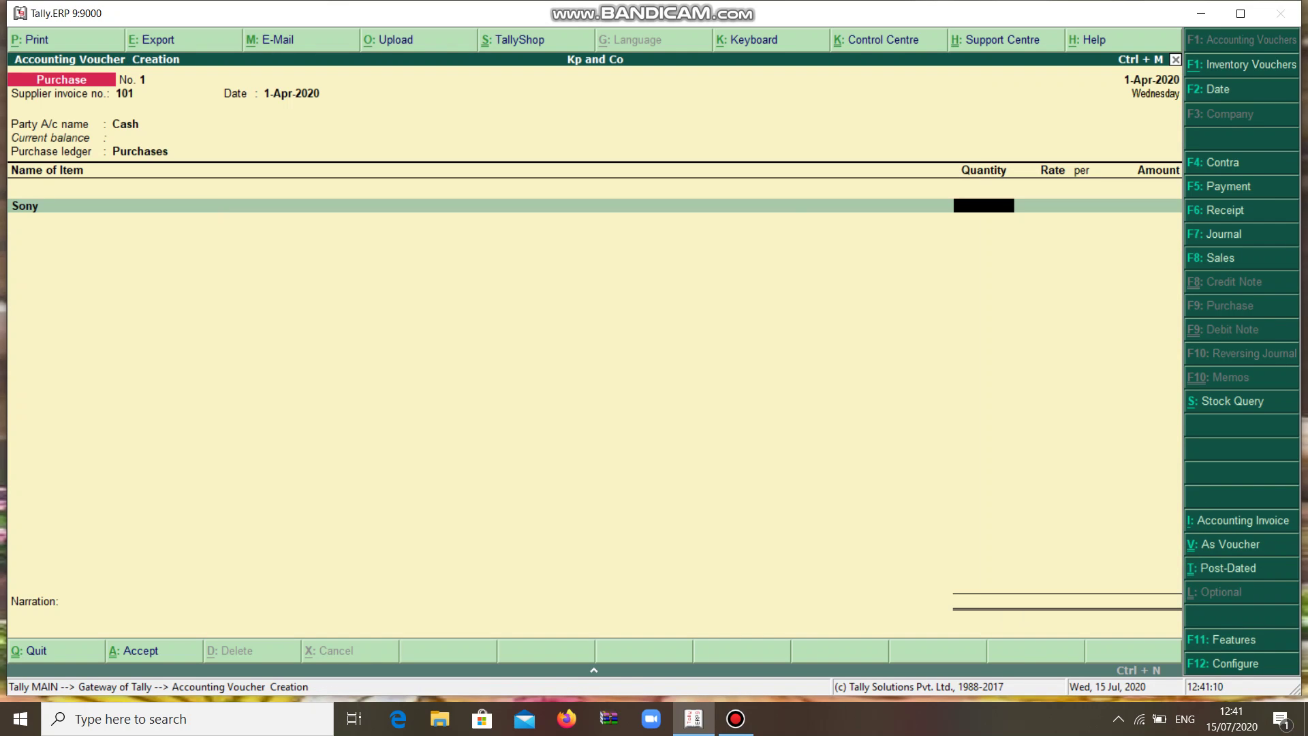
# Set the Sony line's quantity to 250 nos and its rate to 25,000 per nos.
pyautogui.write('250')
pyautogui.press('Return')
pyautogui.write('25,0')
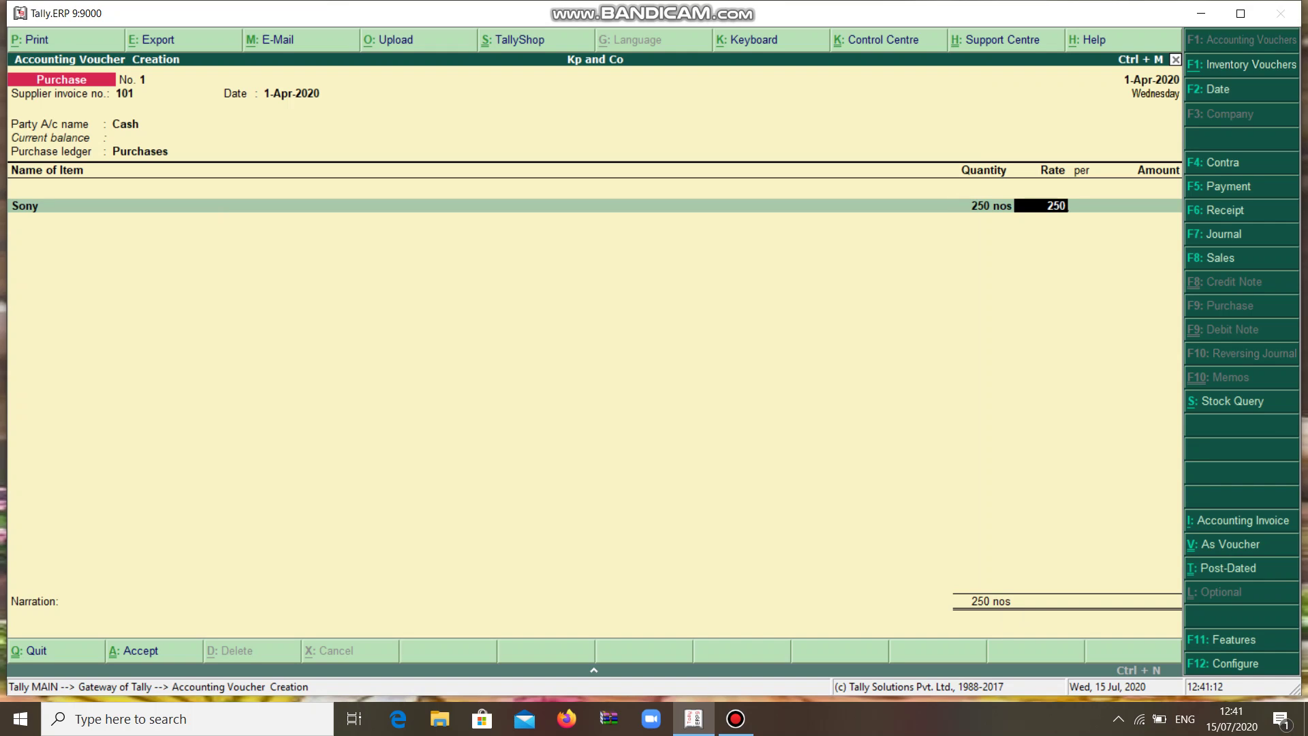
pyautogui.write('00')
pyautogui.press('Return')
pyautogui.press('Return')
pyautogui.press('Return')
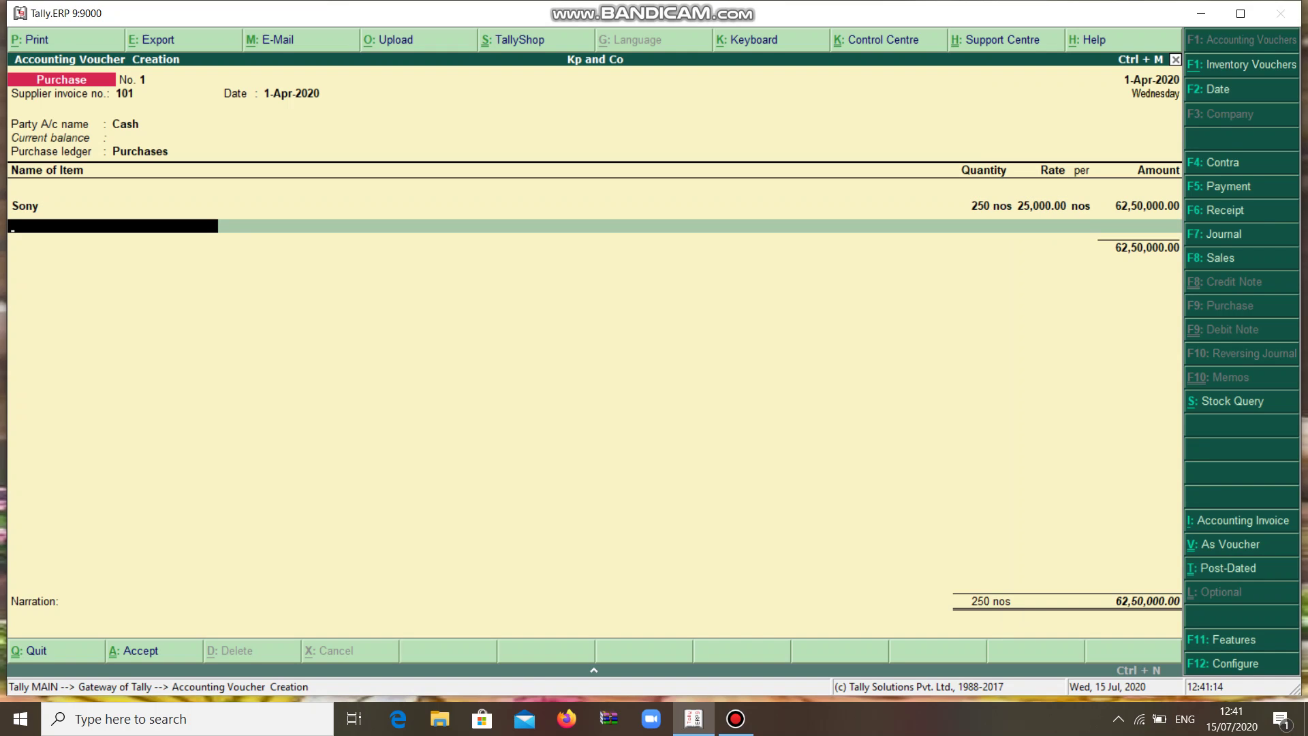
# Start a new stock item named Motorola for the second item line, leaving default ledgers for invoicing at No.
pyautogui.hotkey('alt', 'c')
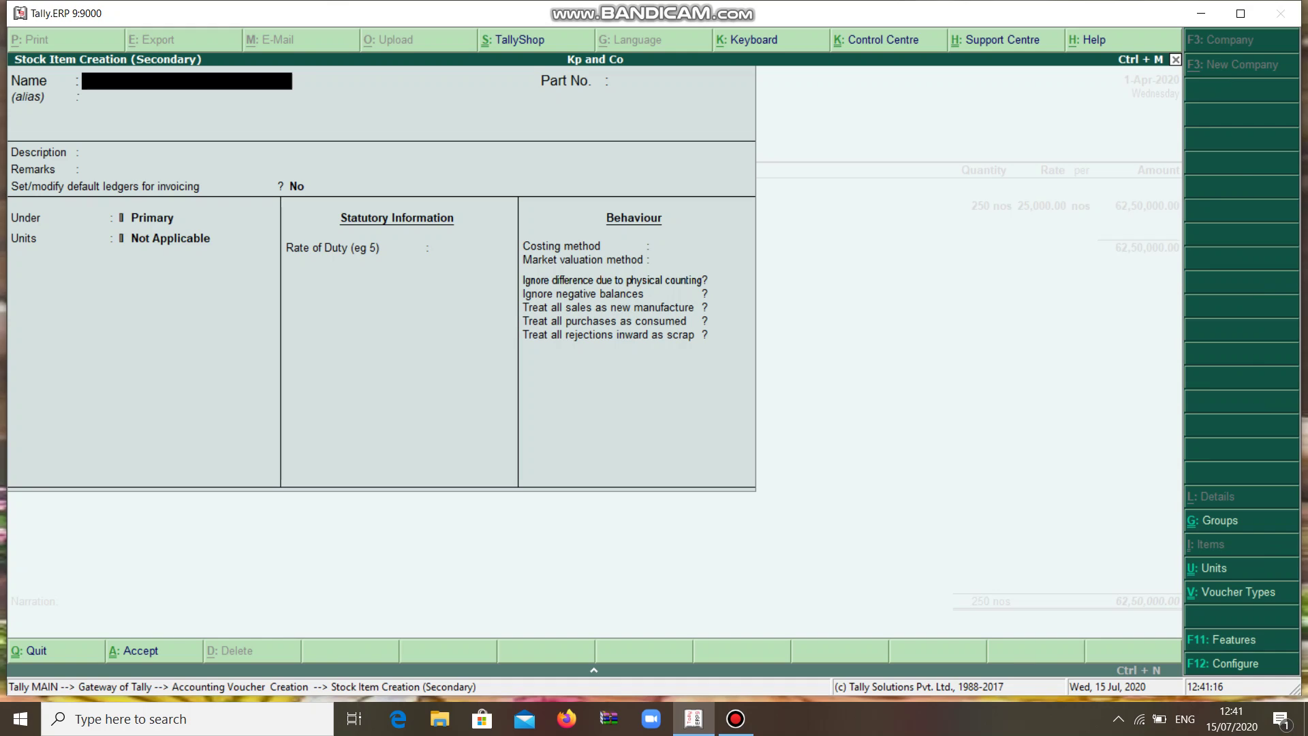
pyautogui.write('Motorola')
pyautogui.press('Return')
pyautogui.press('Return')
pyautogui.press('Return')
pyautogui.press('Return')
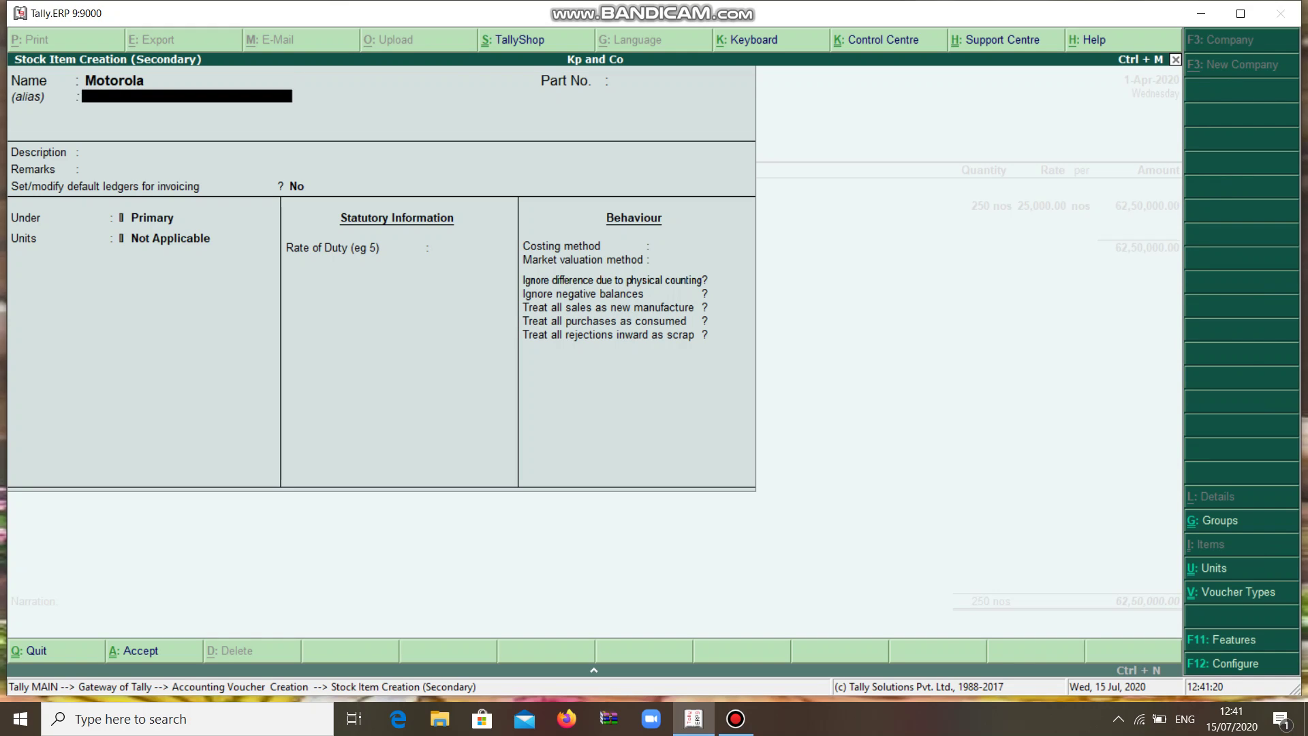
pyautogui.press('Return')
pyautogui.write('m')
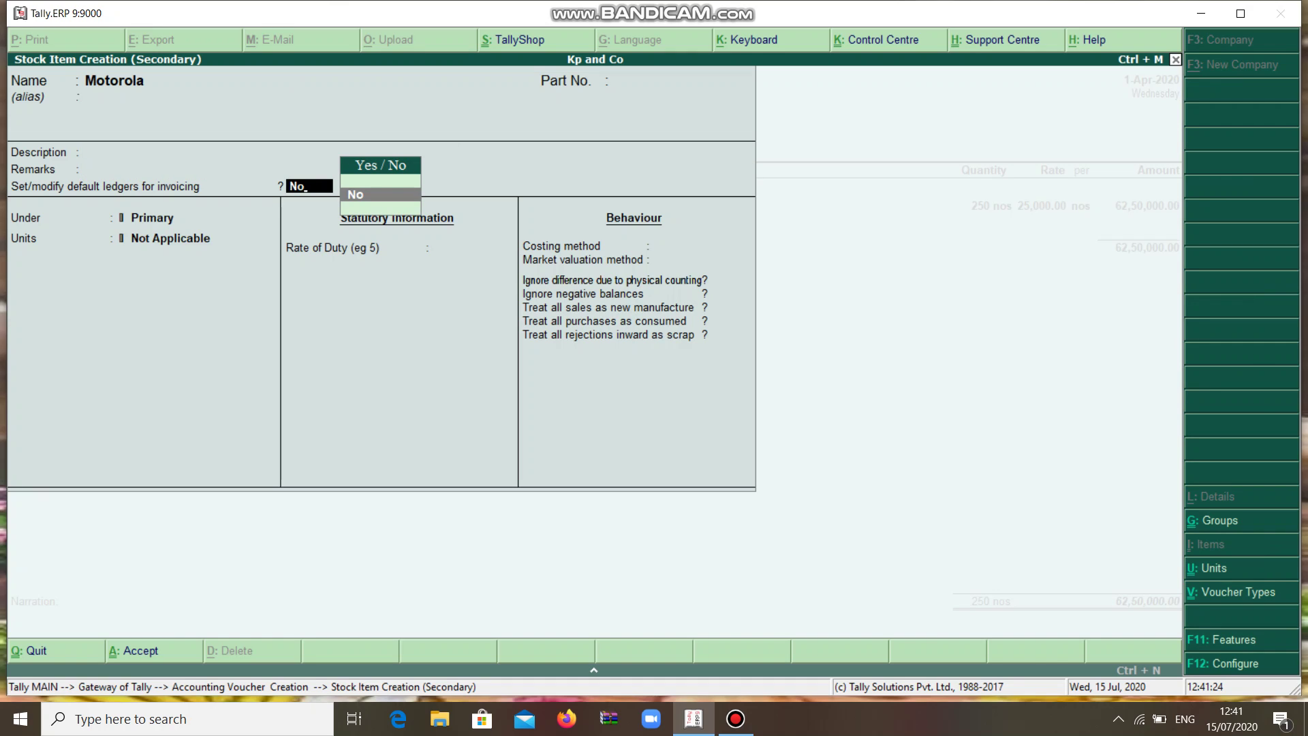
pyautogui.write('n')
pyautogui.press('BackSpace')
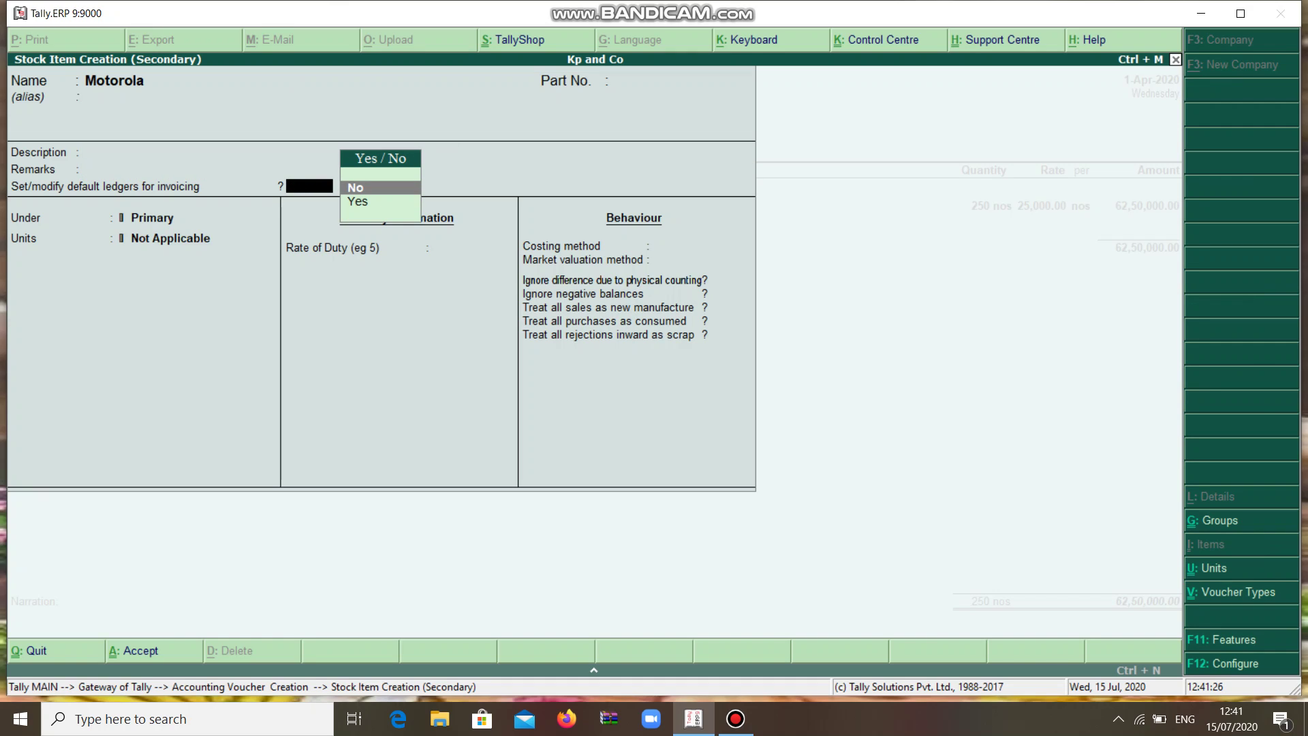
pyautogui.press('Return')
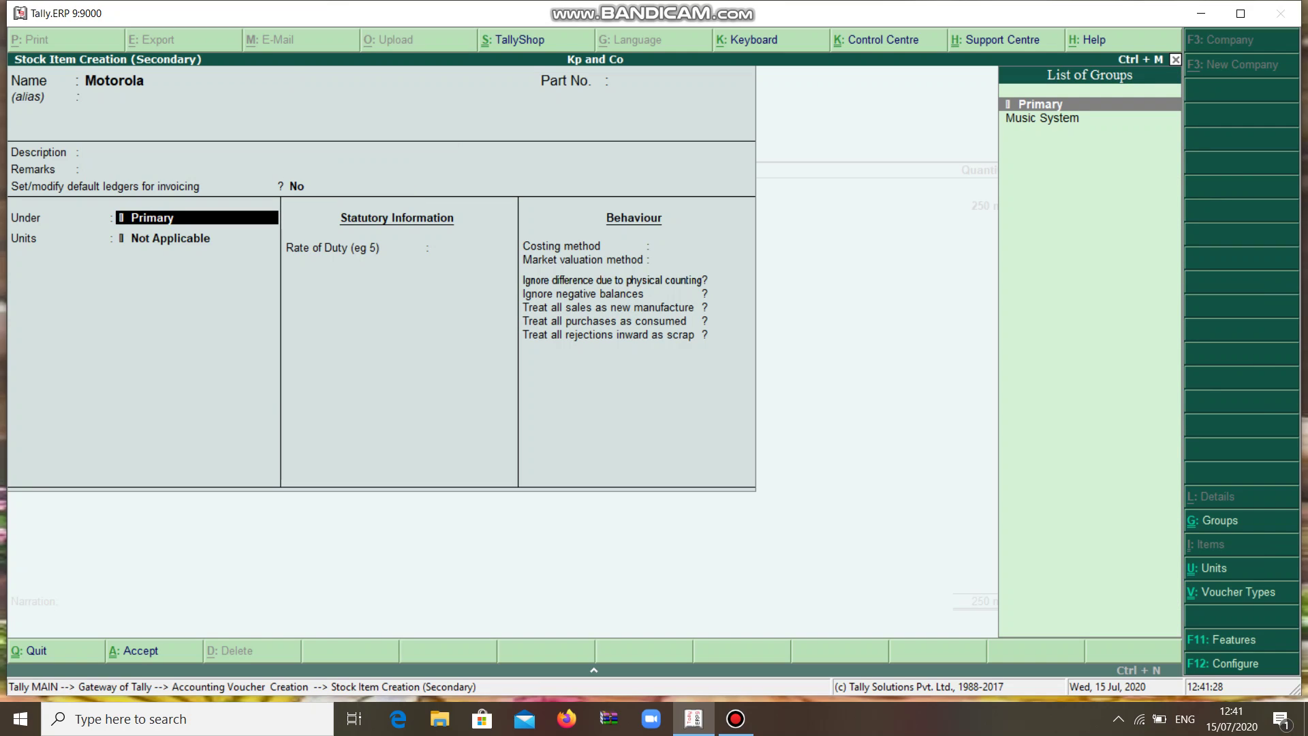
# Start a new stock group named Cell Phone under Primary for the Motorola item.
pyautogui.hotkey('alt', 'c')
pyautogui.write('Ce')
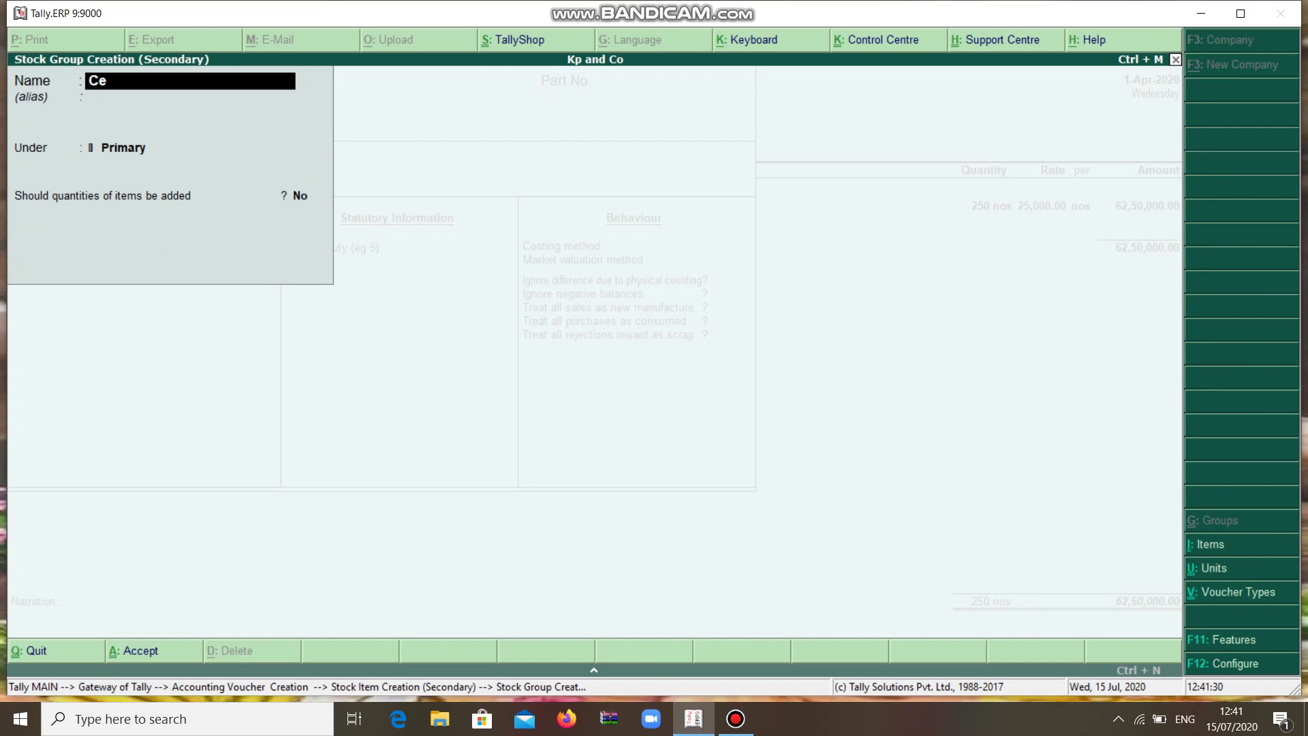
pyautogui.write('ll Phne')
pyautogui.press('Return')
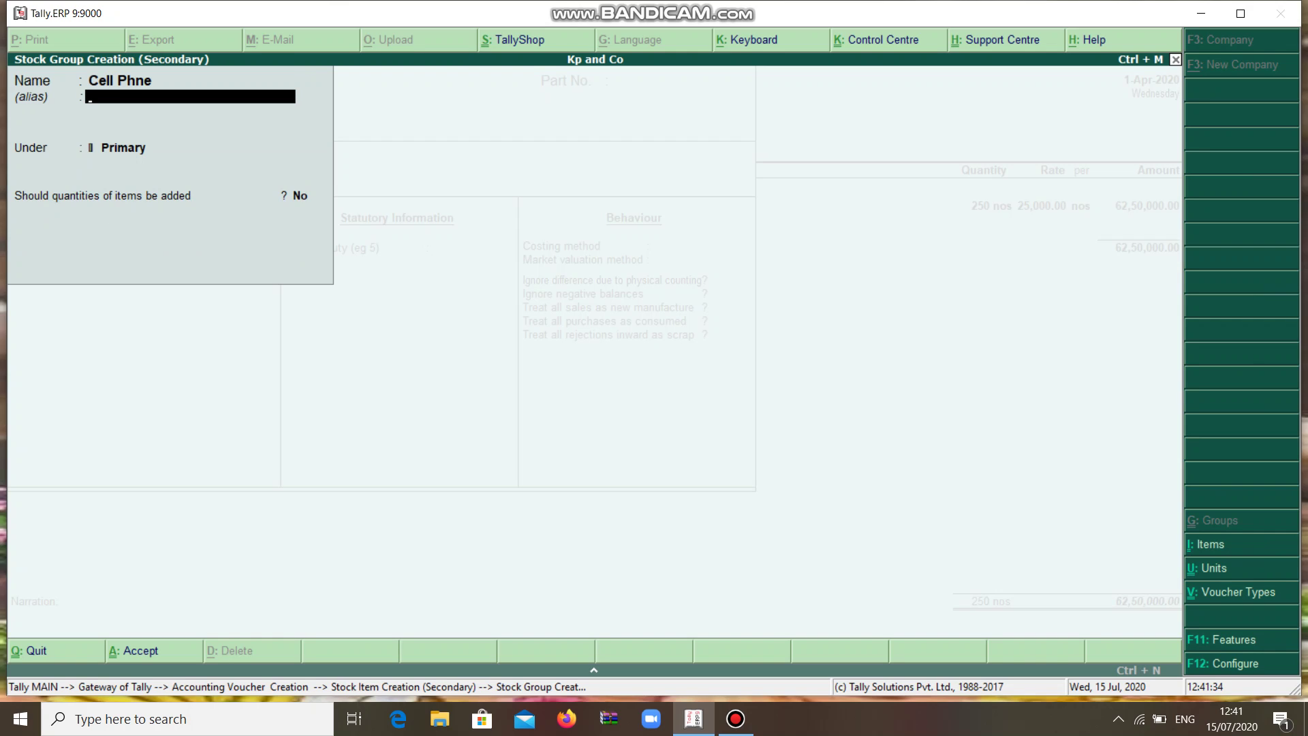
pyautogui.press('Up')
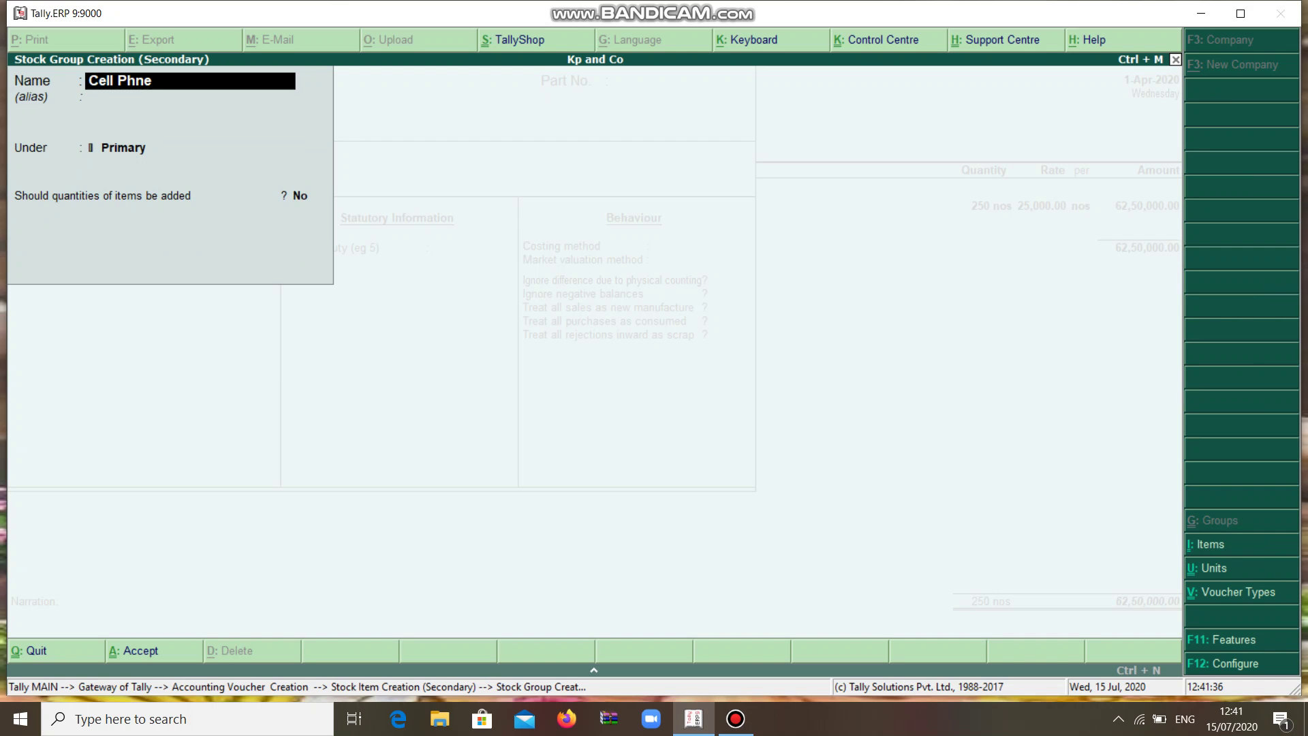
pyautogui.press('BackSpace')
pyautogui.press('BackSpace')
pyautogui.press('Delete')
pyautogui.press('Delete')
pyautogui.press('Delete')
pyautogui.press('Delete')
pyautogui.write('l Phone')
pyautogui.press('Return')
pyautogui.press('Return')
pyautogui.press('Return')
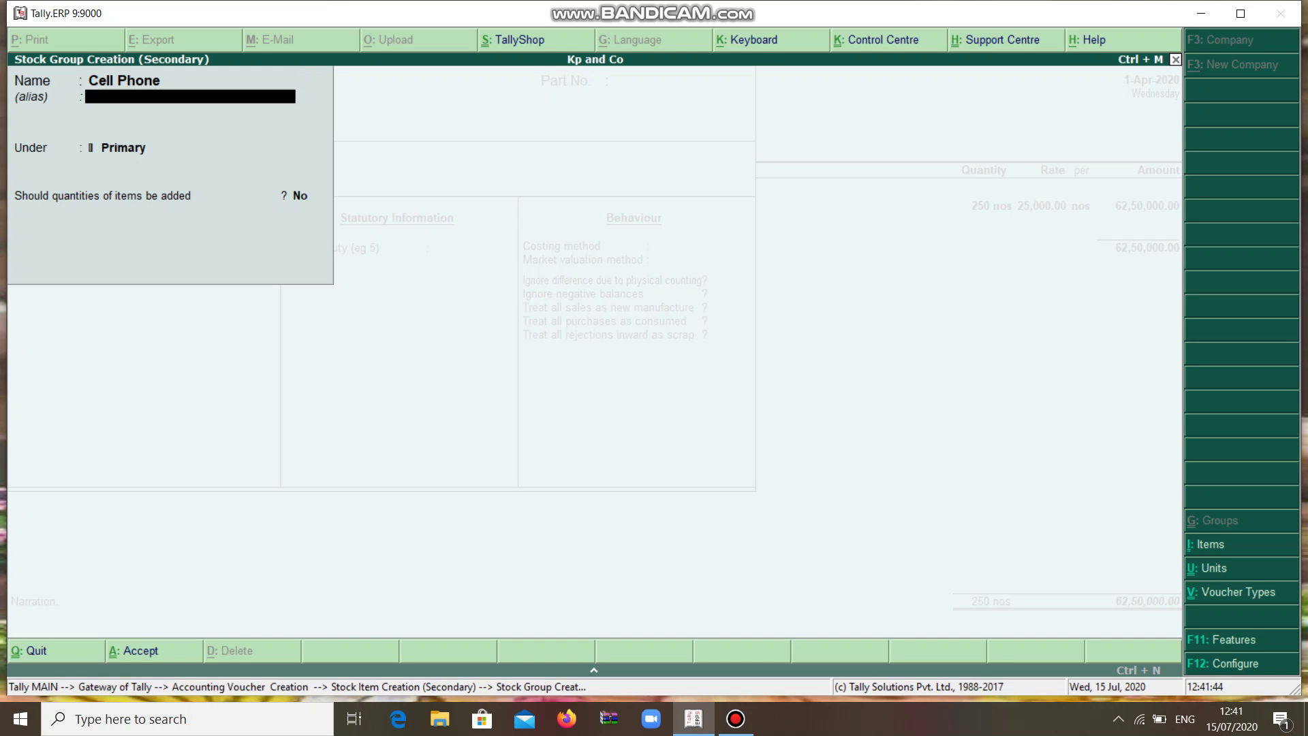
# Set the Cell Phone group to add quantities of its items and save the group.
pyautogui.press('y')
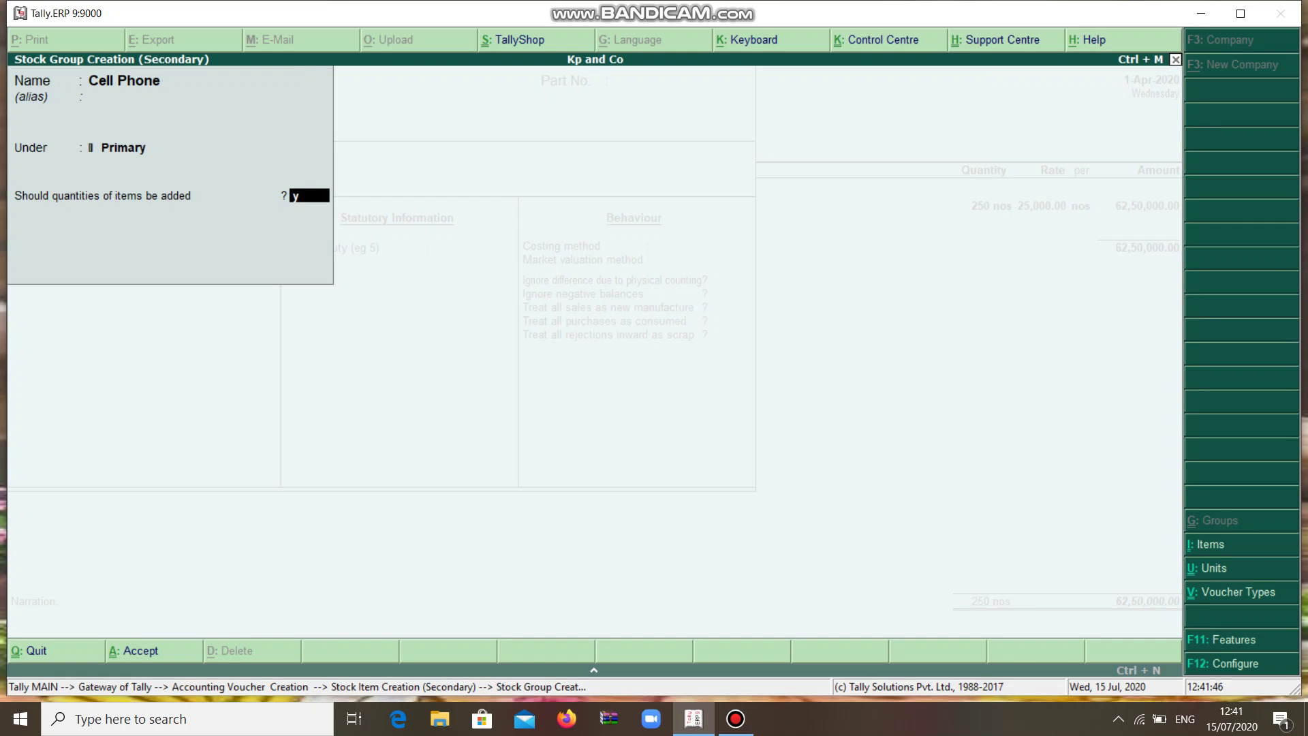
pyautogui.press('Return')
pyautogui.press('Return')
pyautogui.press('Return')
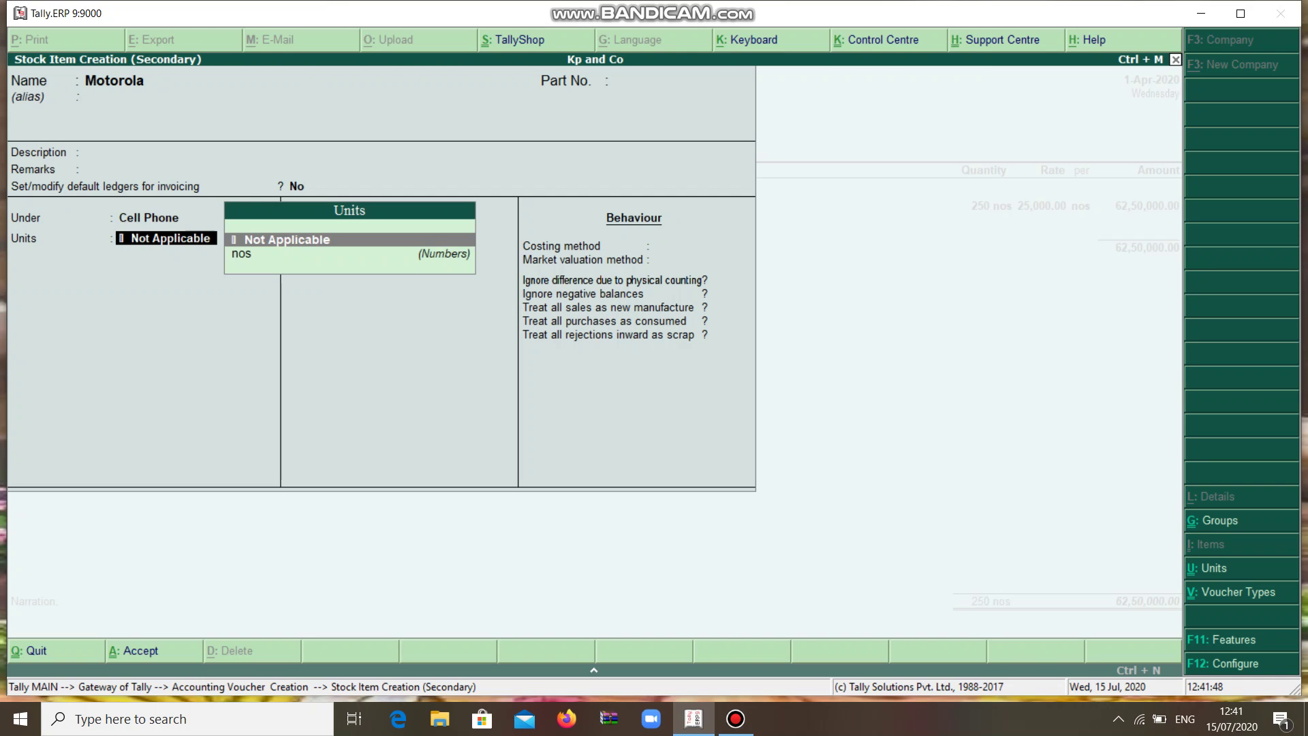
# Set the Motorola item's unit to nos, with alternate units Not Applicable and components (BOM) at No.
pyautogui.press('Down')
pyautogui.press('Return')
pyautogui.press('Return')
pyautogui.press('Return')
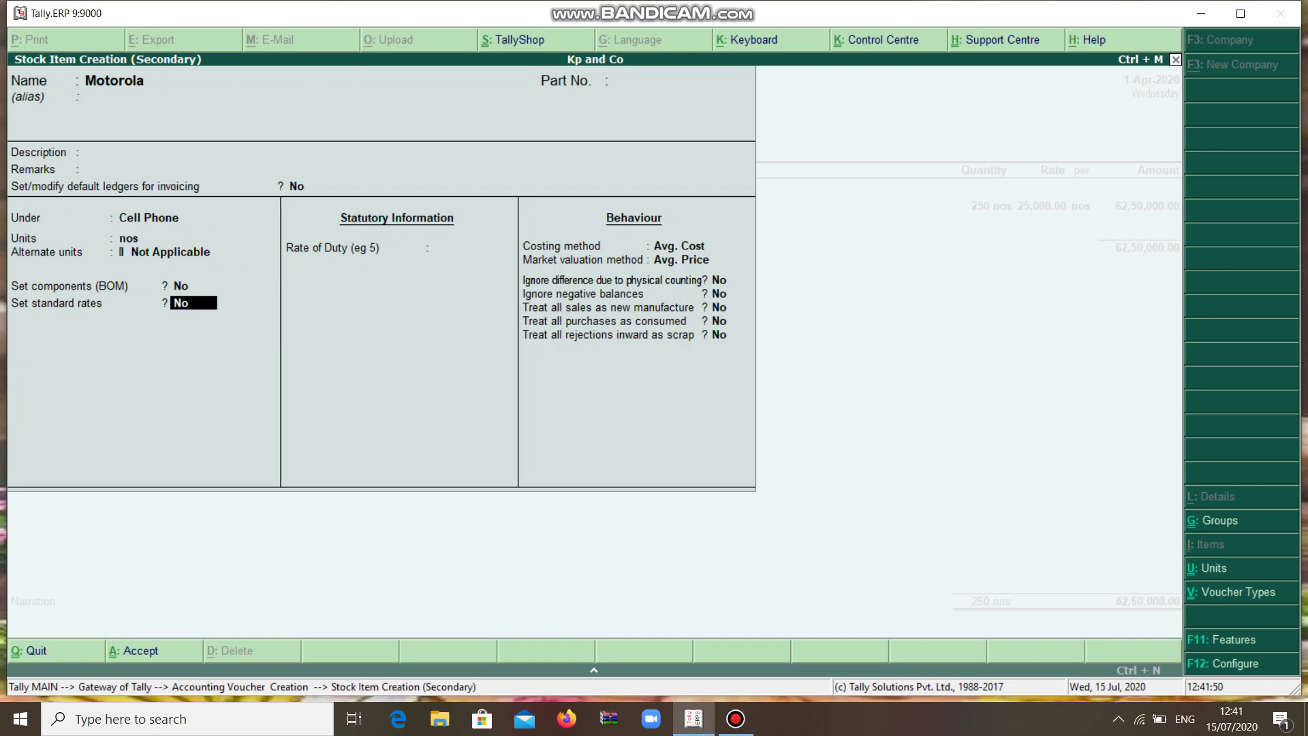
# Keep Motorola's standard rates and behaviour defaults, with a duty rate of 0, and save the stock item.
pyautogui.press('Return')
pyautogui.press('Return')
pyautogui.press('Return')
pyautogui.press('Return')
pyautogui.press('Return')
pyautogui.press('Return')
pyautogui.press('Return')
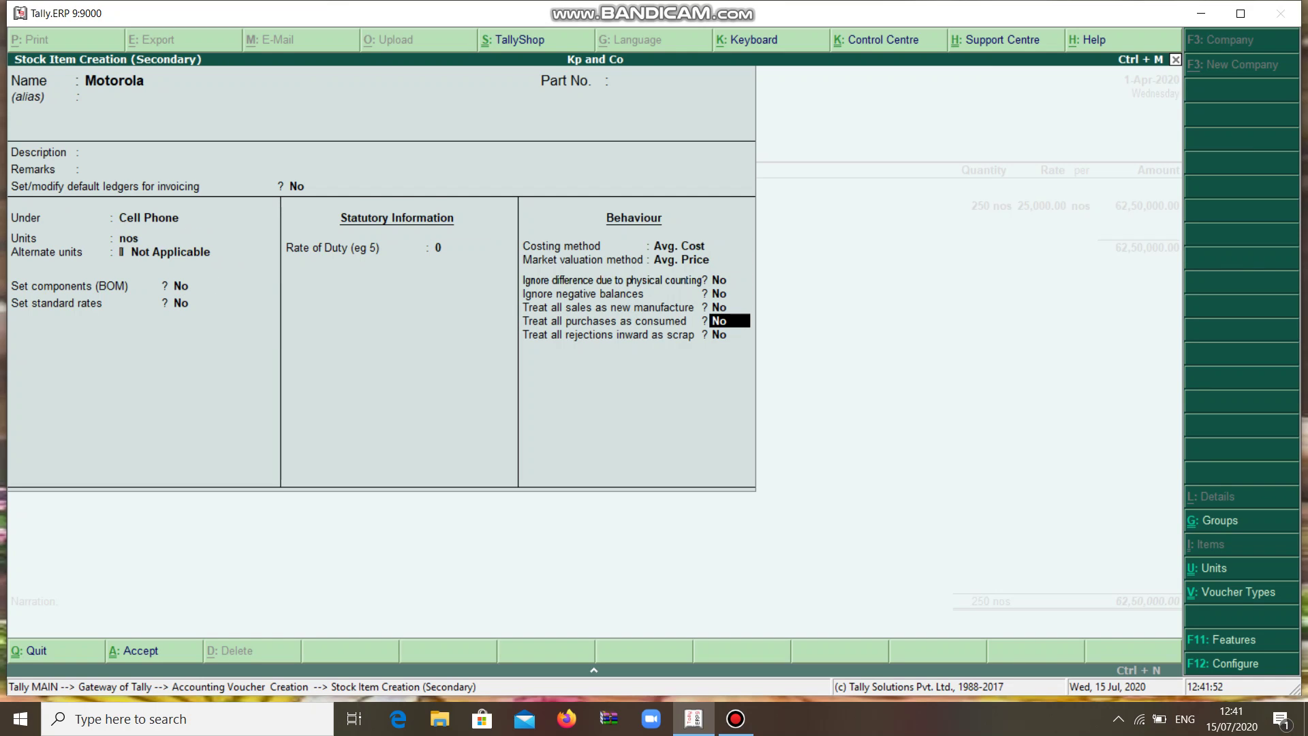
pyautogui.press('Return')
pyautogui.press('Return')
pyautogui.press('Return')
# Set the Motorola line's quantity to 850 nos and rate to 4,545 per nos, and end the item list.
pyautogui.write('850')
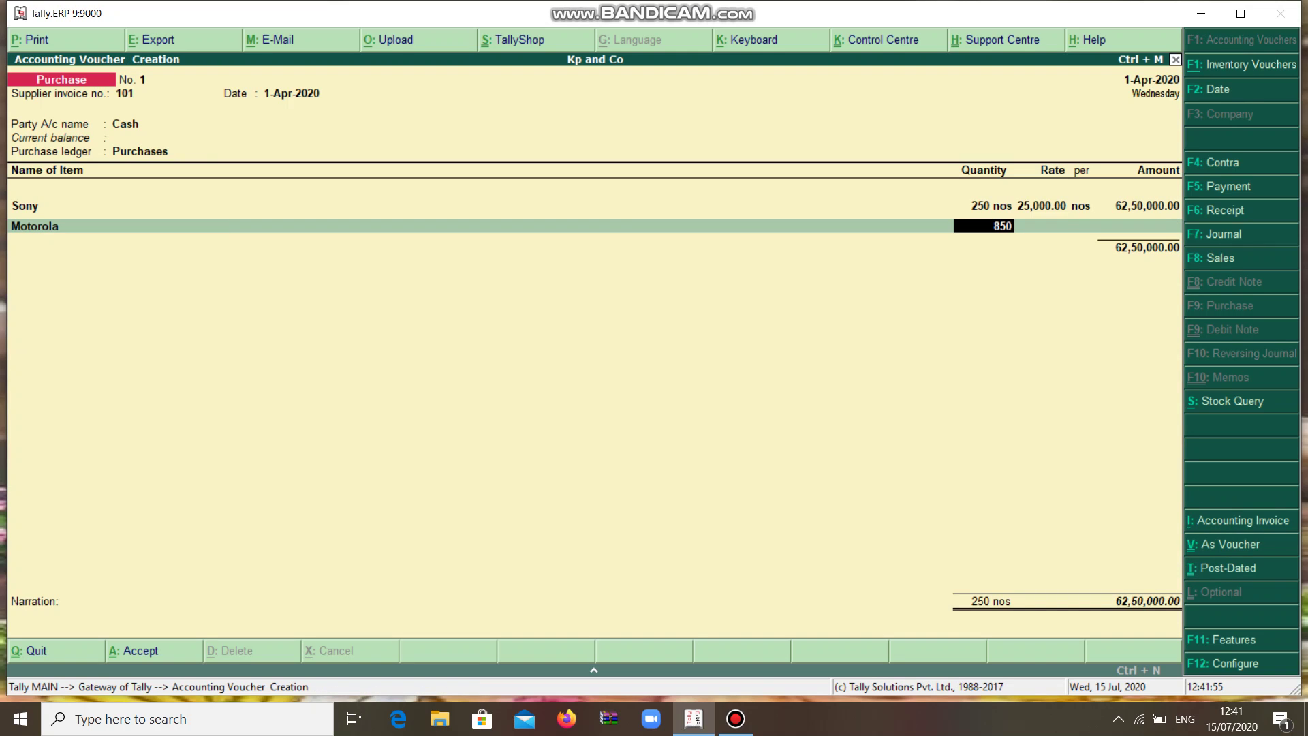
pyautogui.press('Return')
pyautogui.write('4,545')
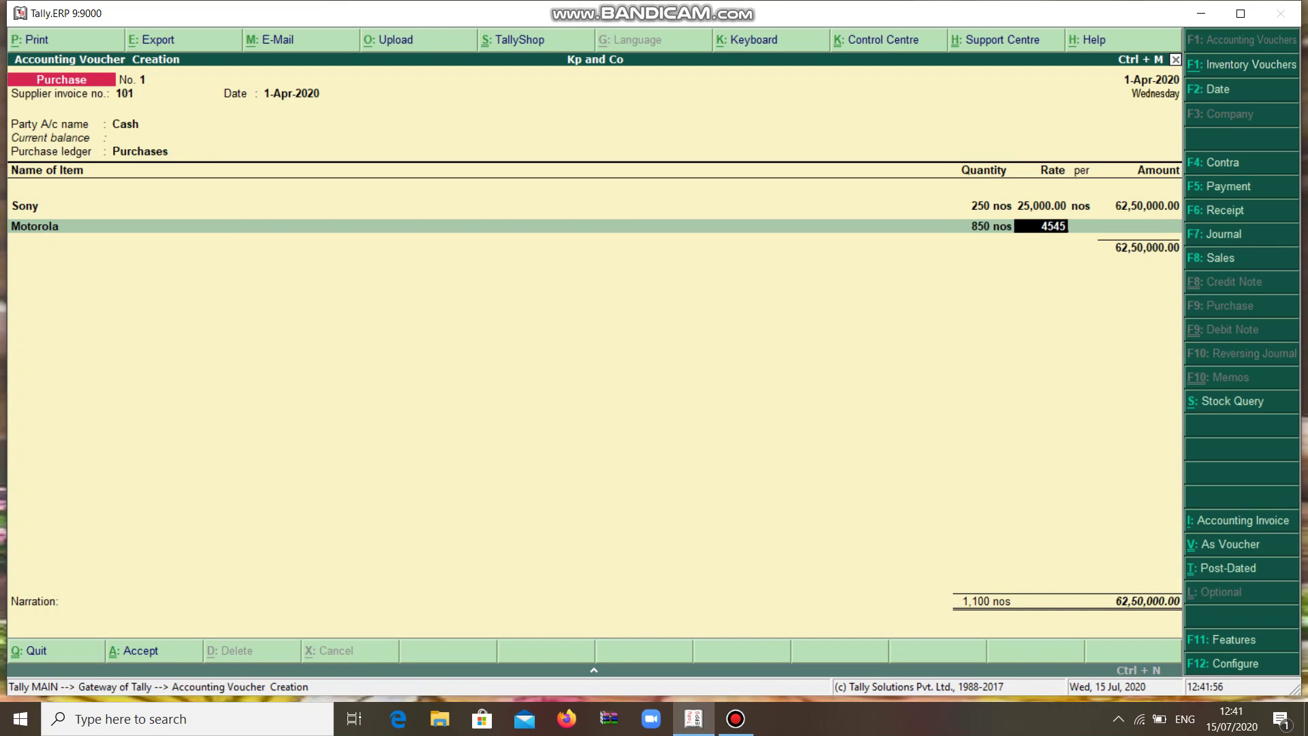
pyautogui.press('Return')
pyautogui.press('Return')
pyautogui.press('Return')
pyautogui.press('Return')
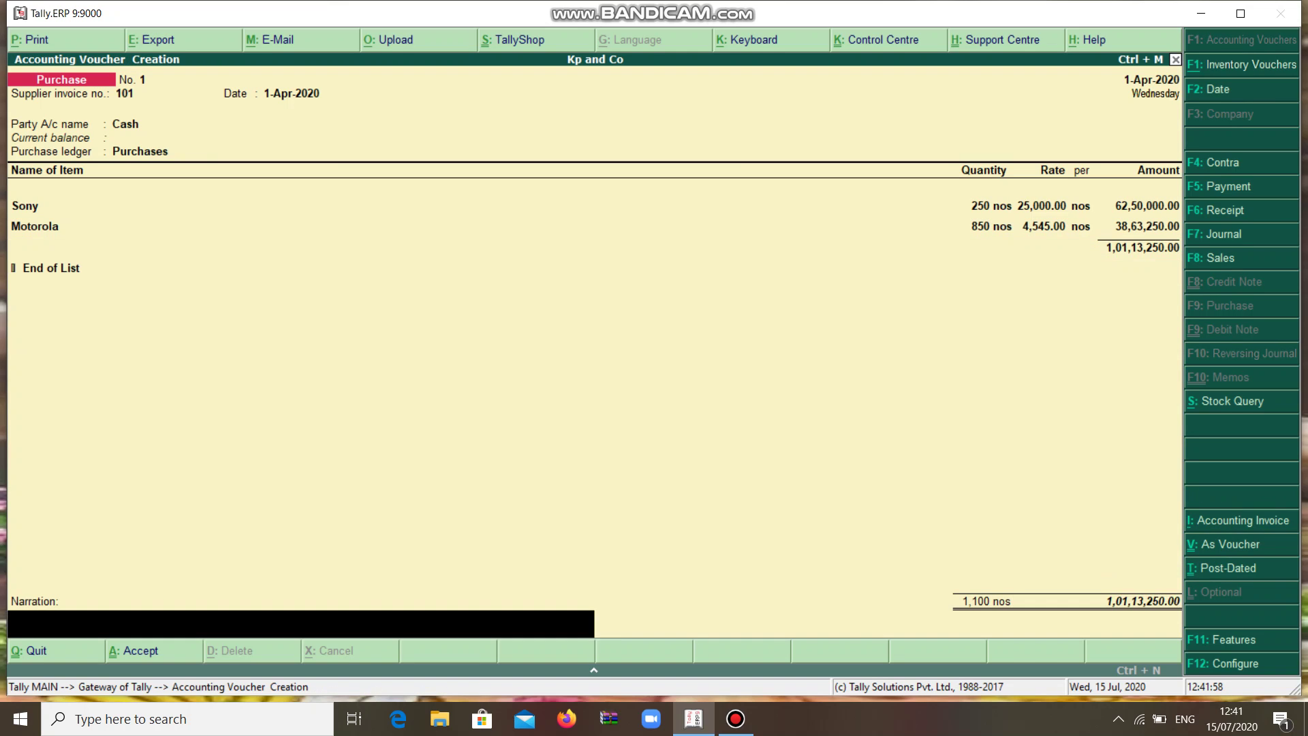
# Enter the narration "being goods purchased by cash" and save the purchase voucher.
pyautogui.write('being goods purchased by c')
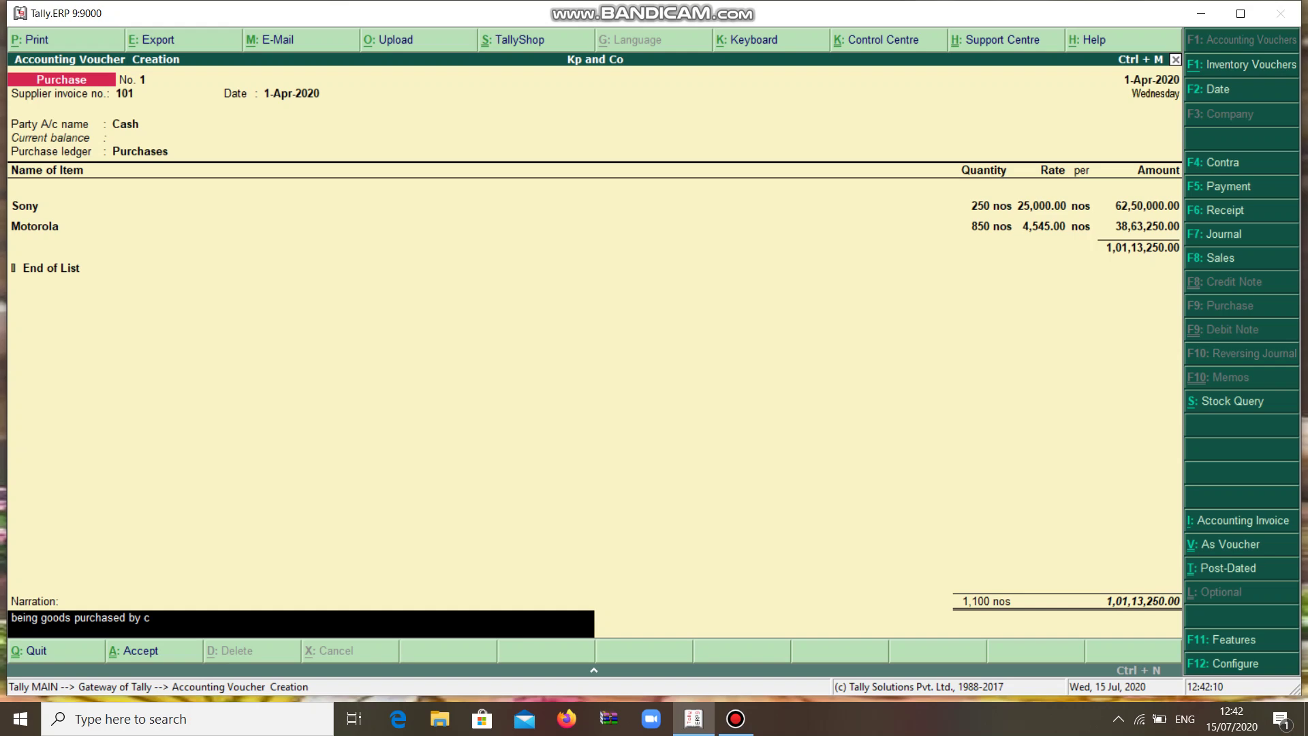
pyautogui.write('ash')
pyautogui.press('Return')
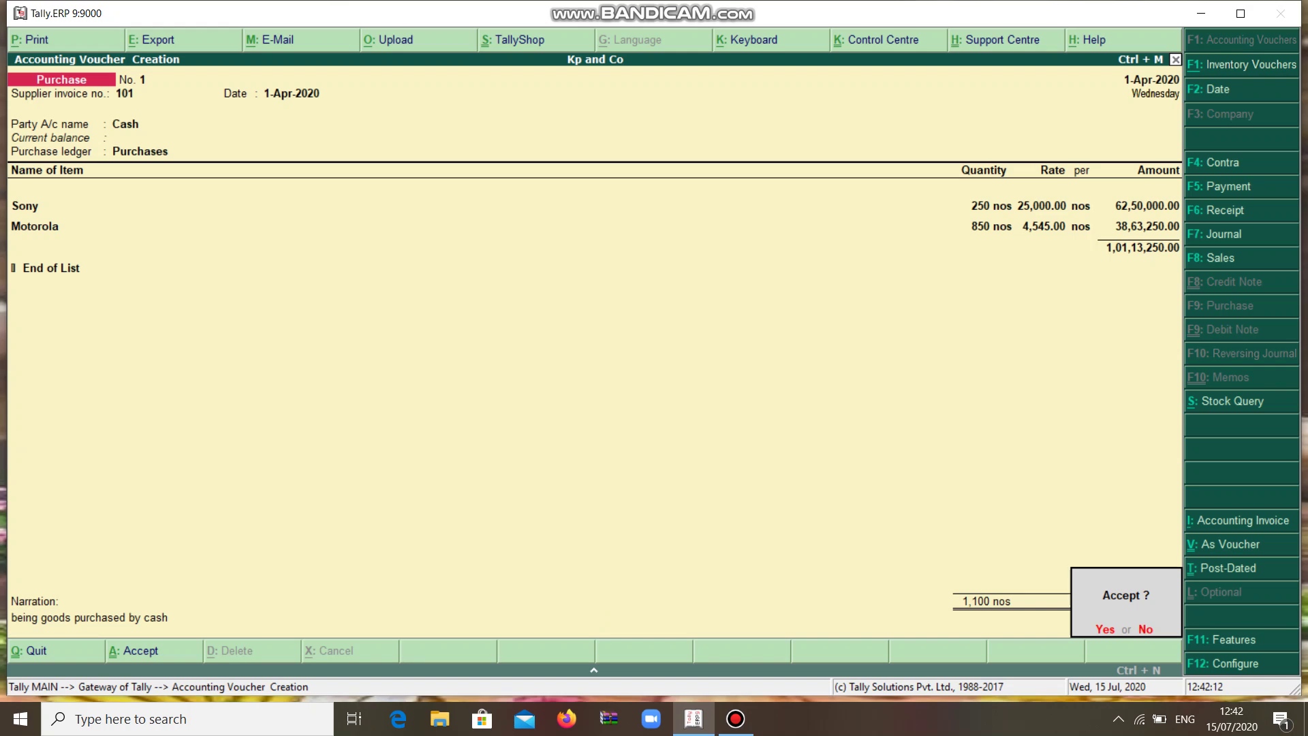
pyautogui.press('y')
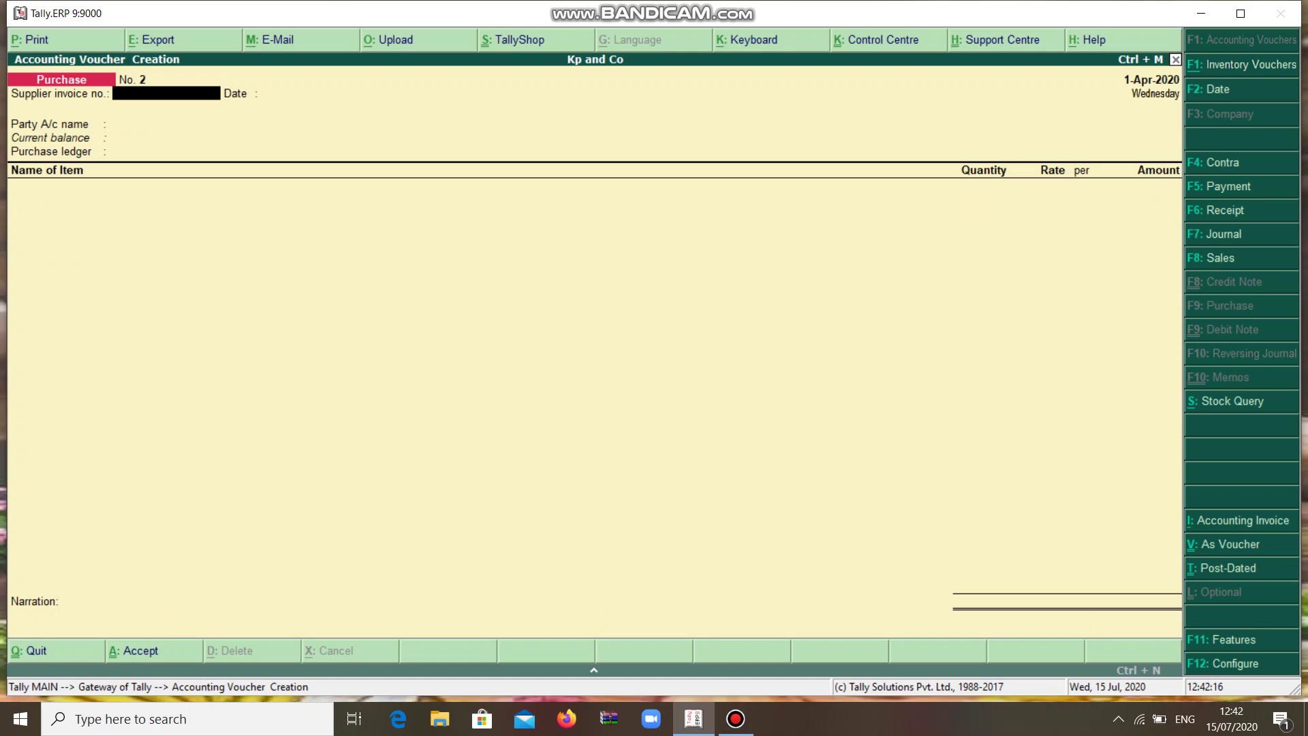
# Enter supplier invoice number 102 with the date 1-Apr-2020 in the second purchase voucher.
pyautogui.write('102')
pyautogui.press('Return')
pyautogui.press('Return')
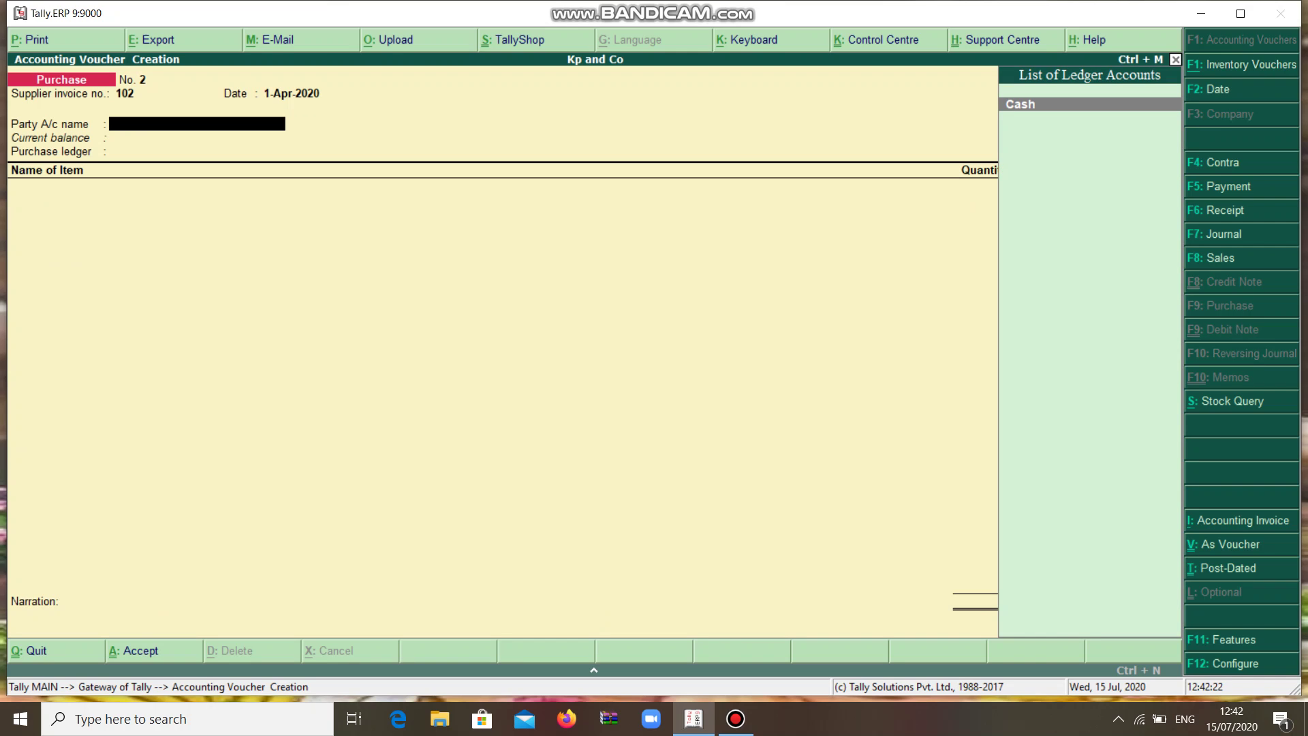
# Start a new party ledger named S B M under Bank Accounts.
pyautogui.hotkey('alt', 'c')
pyautogui.write('S')
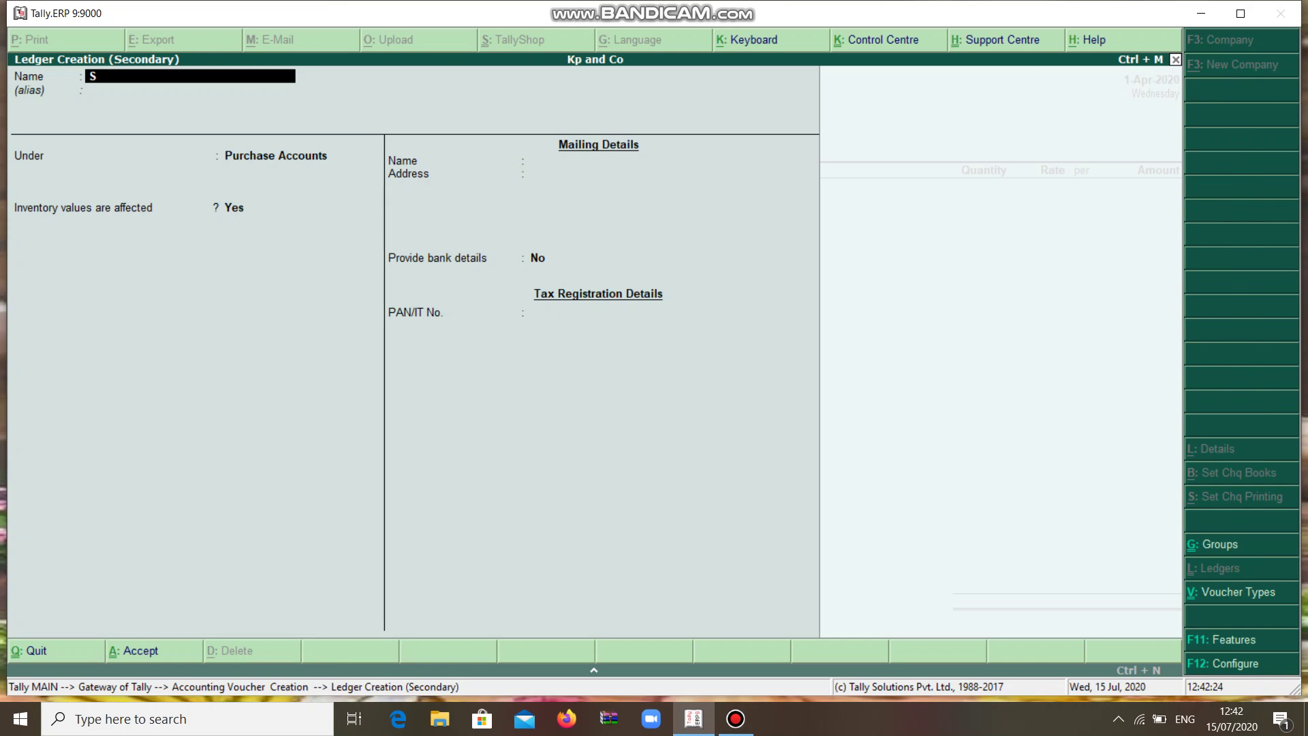
pyautogui.write(' B M')
pyautogui.press('Return')
pyautogui.press('Return')
pyautogui.write('B')
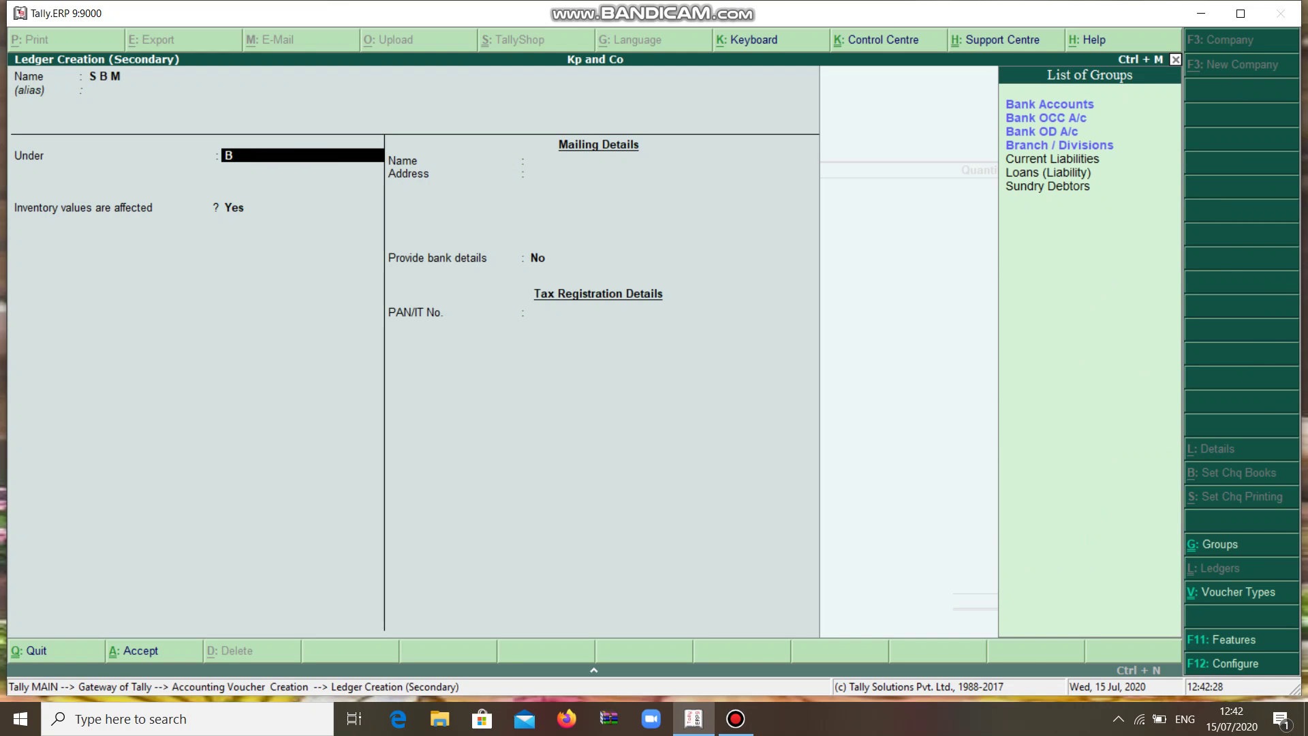
pyautogui.press('Return')
# Keep the default bank and mailing details of the S B M ledger, save it and use it as the voucher's party account.
pyautogui.press('Return')
pyautogui.press('Return')
pyautogui.press('Return')
pyautogui.press('Return')
pyautogui.press('Return')
pyautogui.press('Return')
pyautogui.press('Return')
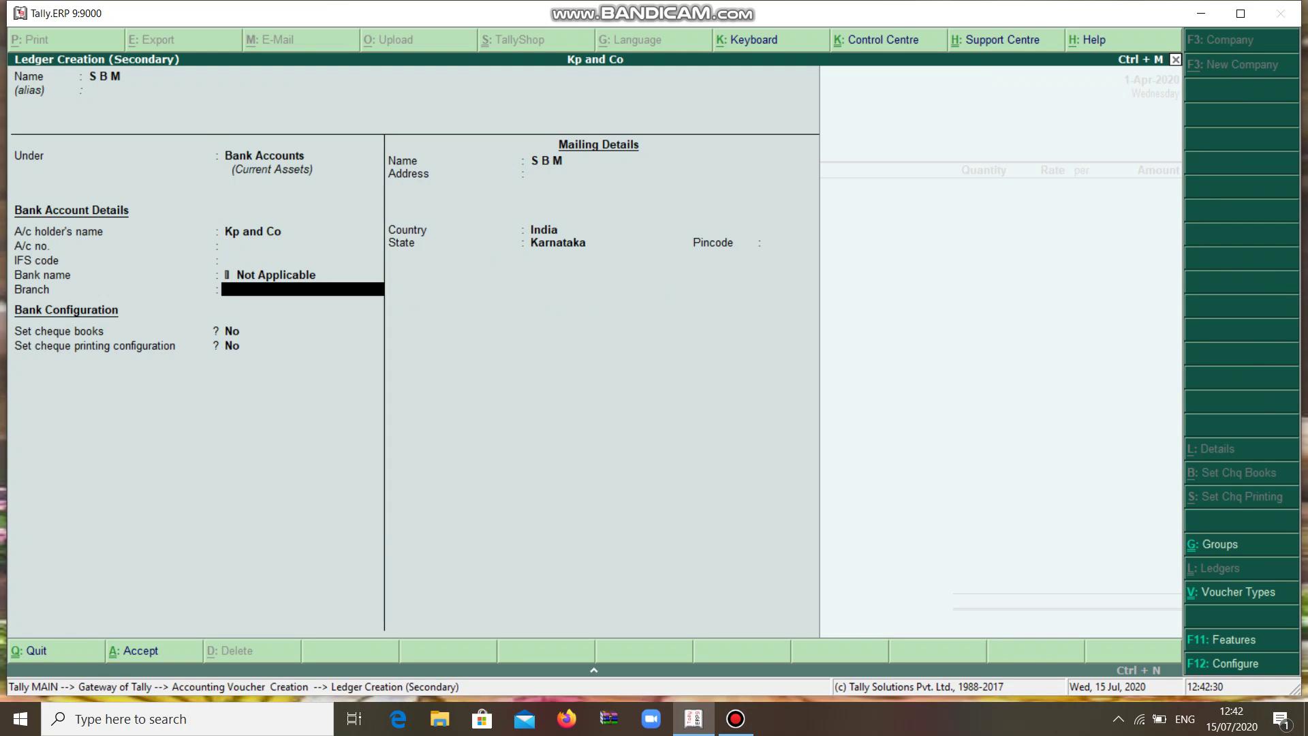
pyautogui.press('Return')
pyautogui.press('Return')
pyautogui.press('Return')
pyautogui.press('Return')
pyautogui.press('Return')
pyautogui.press('Return')
pyautogui.press('Return')
pyautogui.press('Return')
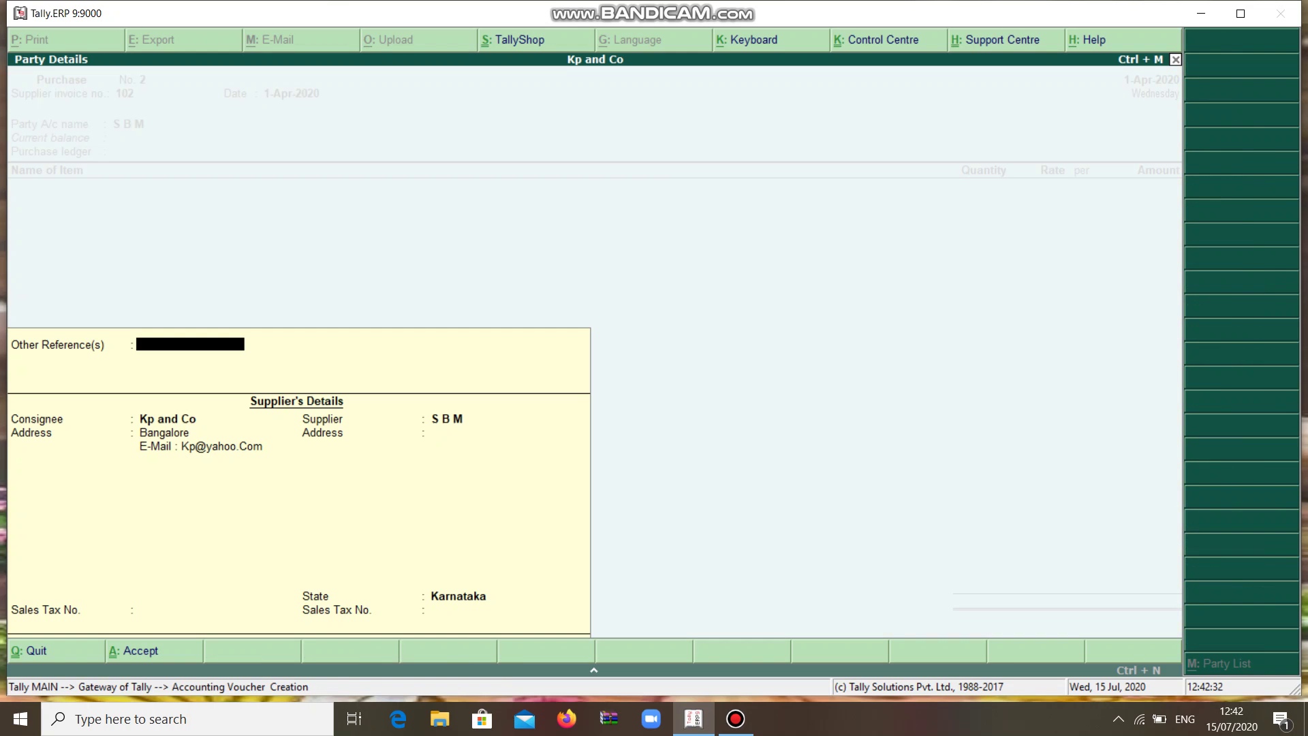
# Accept the default supplier details for S B M and choose Purchases as the purchase ledger.
pyautogui.press('Return')
pyautogui.press('Return')
pyautogui.press('Return')
pyautogui.press('Return')
pyautogui.press('Return')
pyautogui.press('Return')
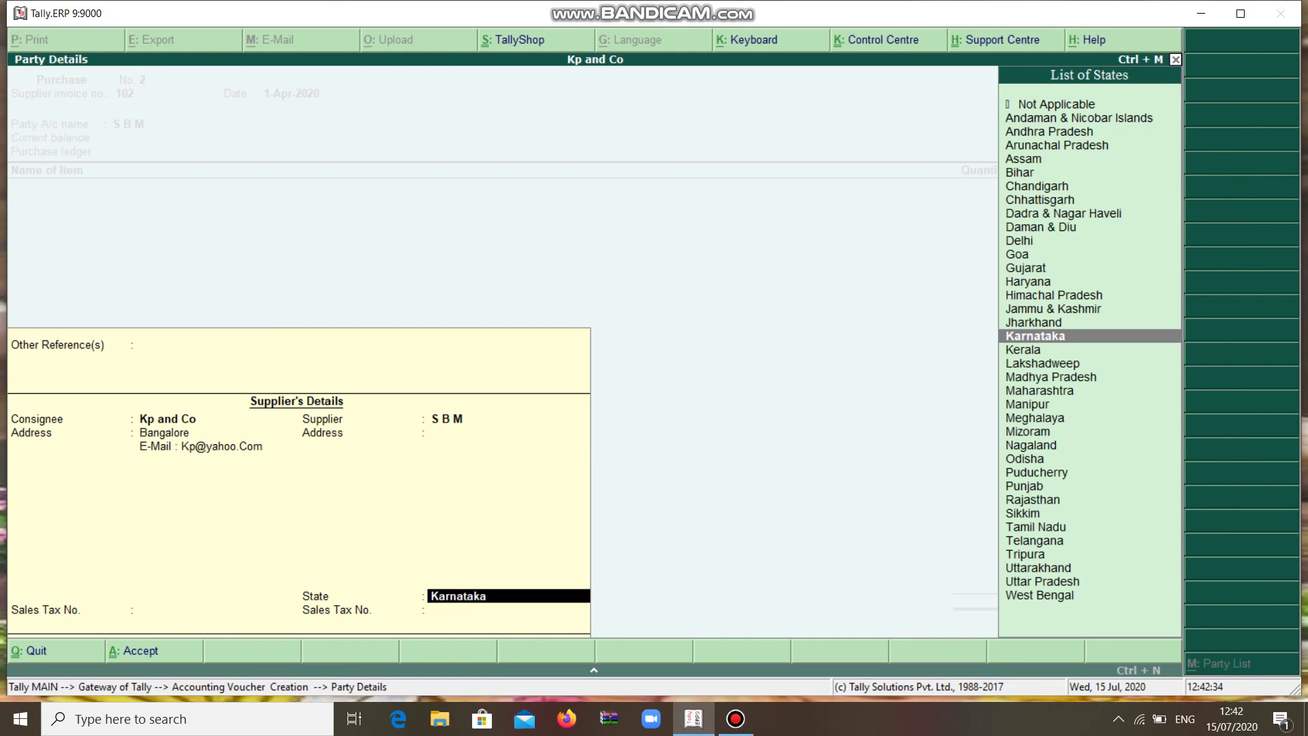
pyautogui.press('Return')
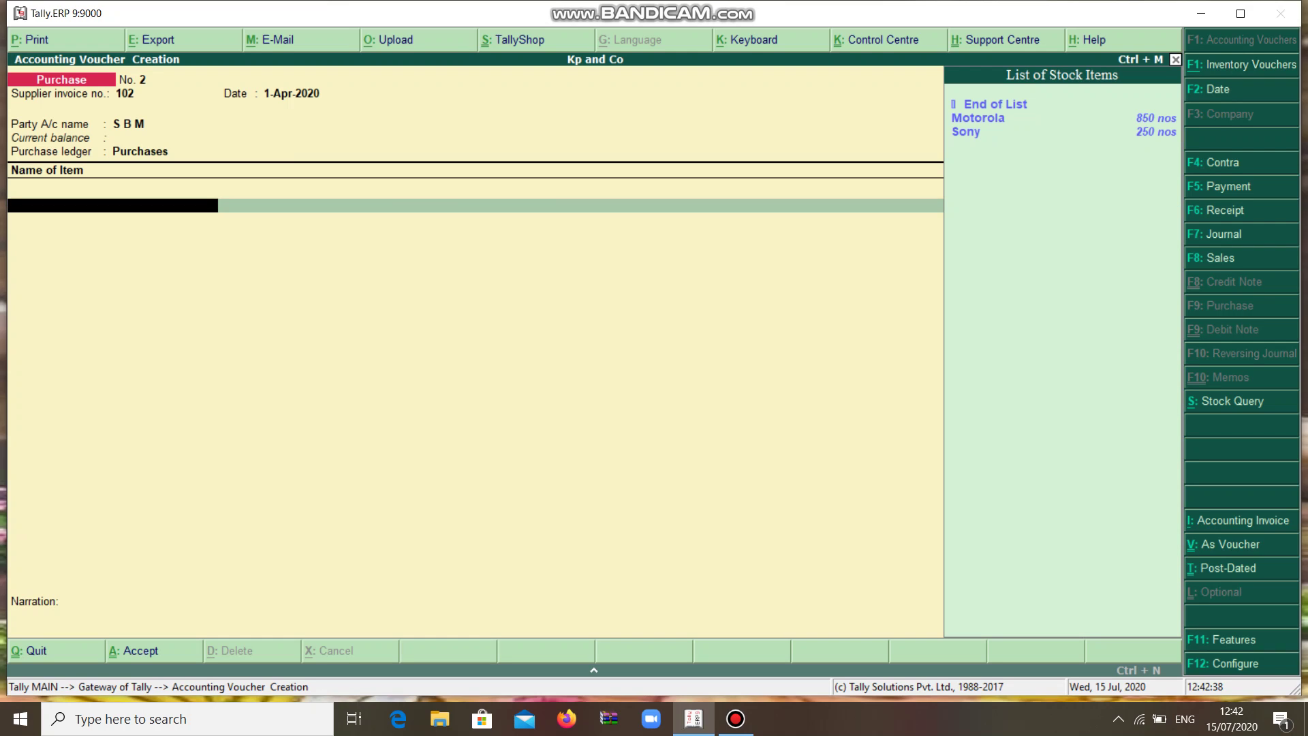
# Add Motorola as the first item line with a quantity of 562 nos at the default rate of 4,545.
pyautogui.press('Down')
pyautogui.press('Return')
pyautogui.write('56')
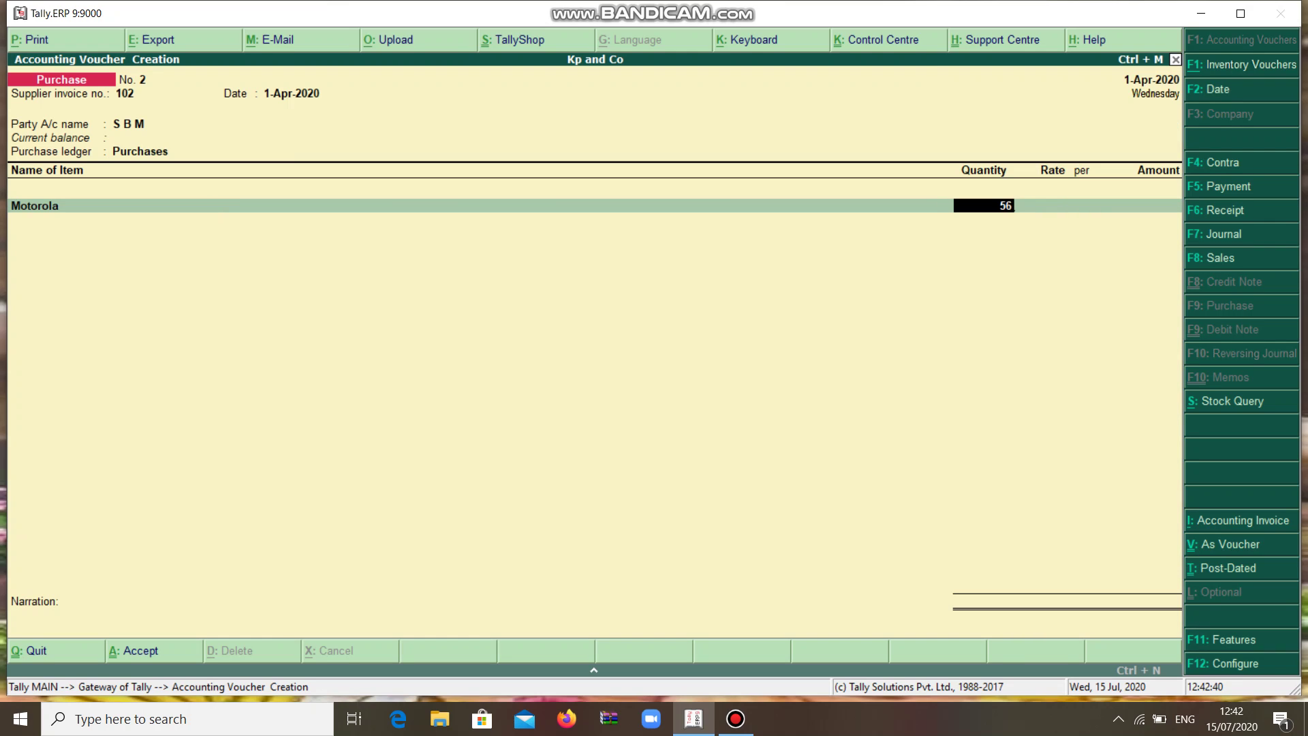
pyautogui.write('2')
pyautogui.press('Return')
pyautogui.press('Return')
pyautogui.press('Return')
pyautogui.press('Return')
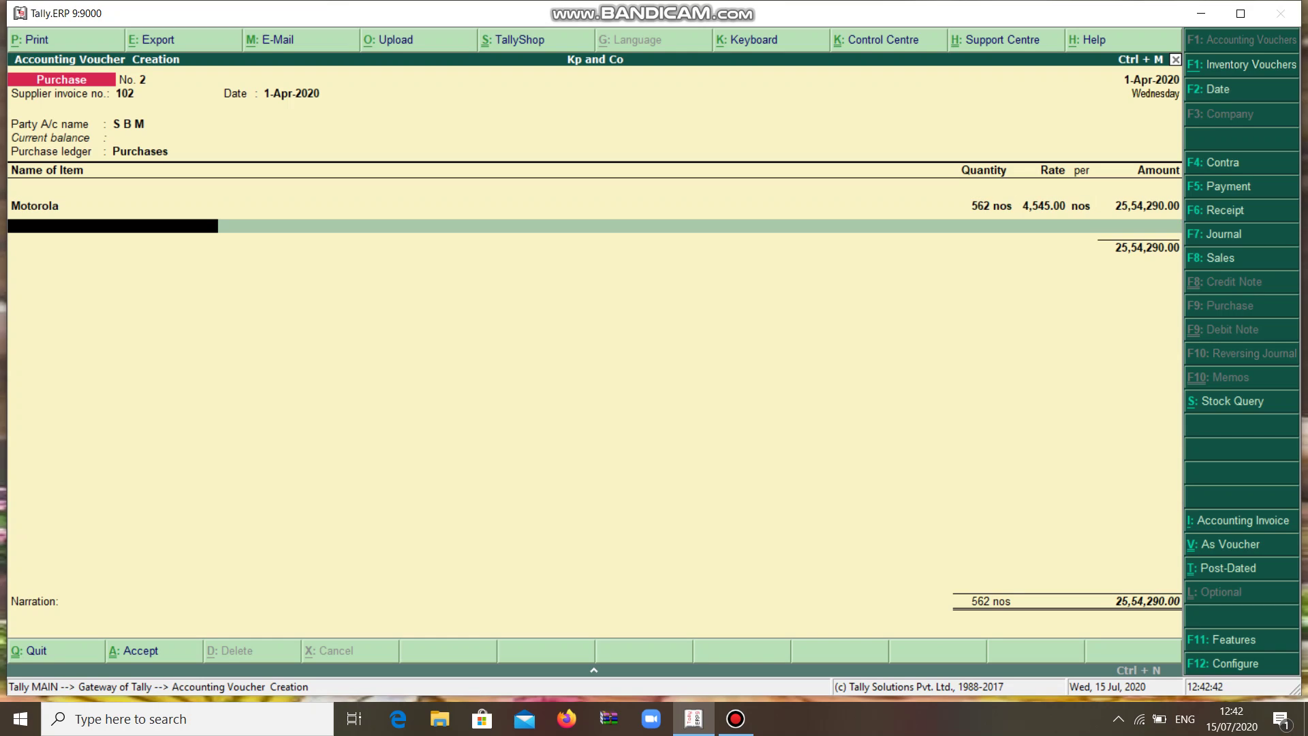
# Add Sony as the second item line with 785 nos at the default rate of 25,000, and end the item list.
pyautogui.press('Down')
pyautogui.press('Down')
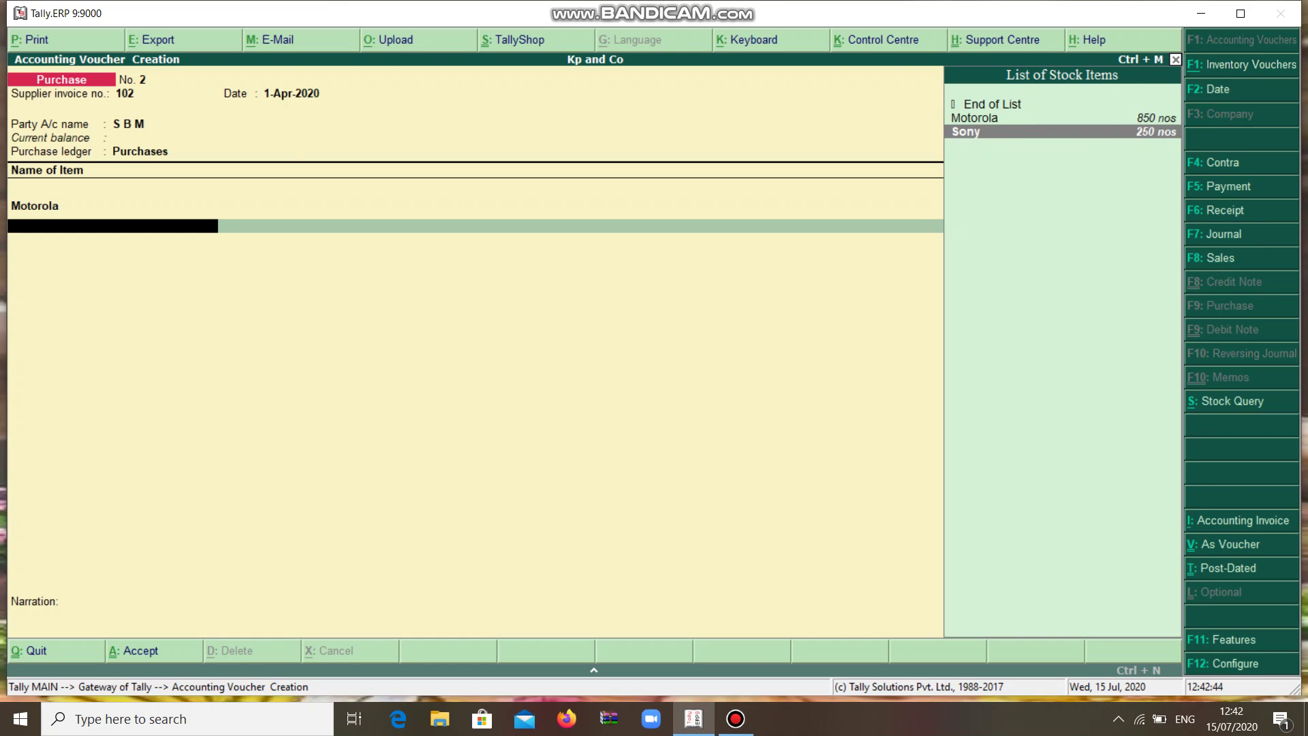
pyautogui.press('Return')
pyautogui.write('7852')
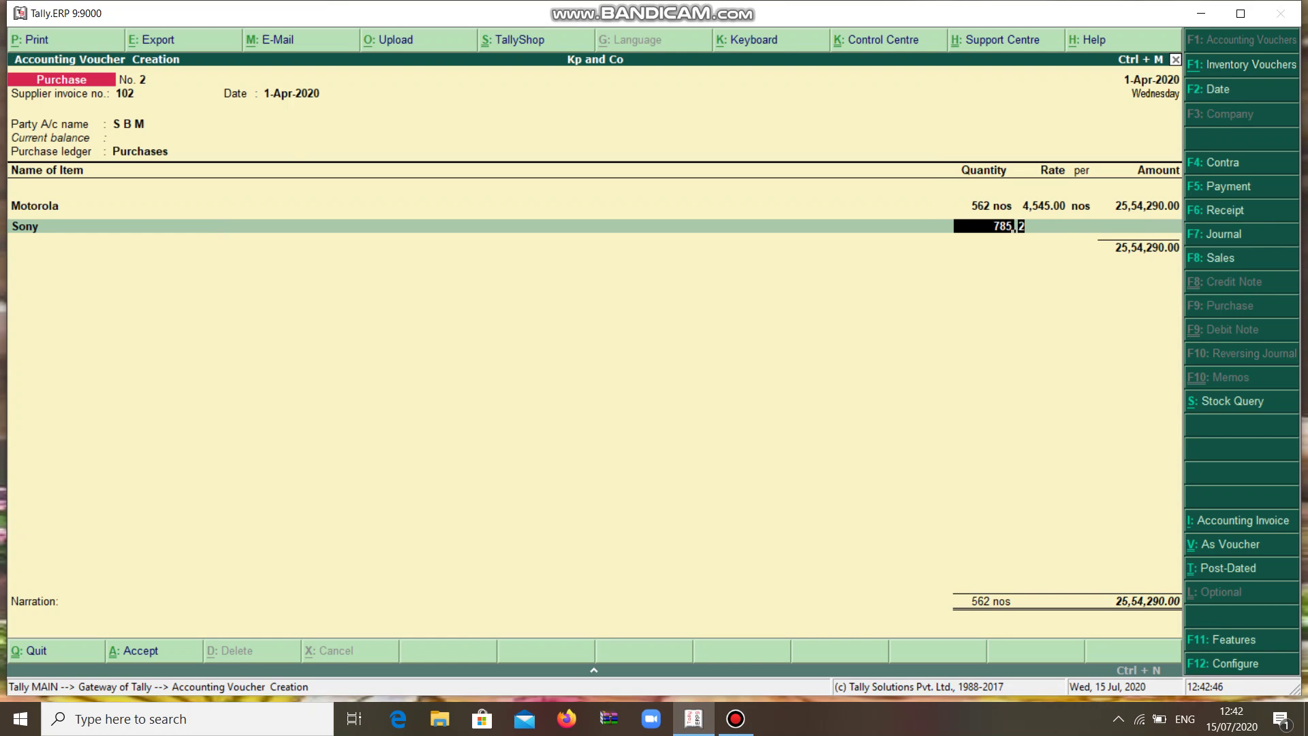
pyautogui.press('Return')
pyautogui.press('Return')
pyautogui.press('Return')
pyautogui.press('Return')
pyautogui.press('Return')
pyautogui.press('Return')
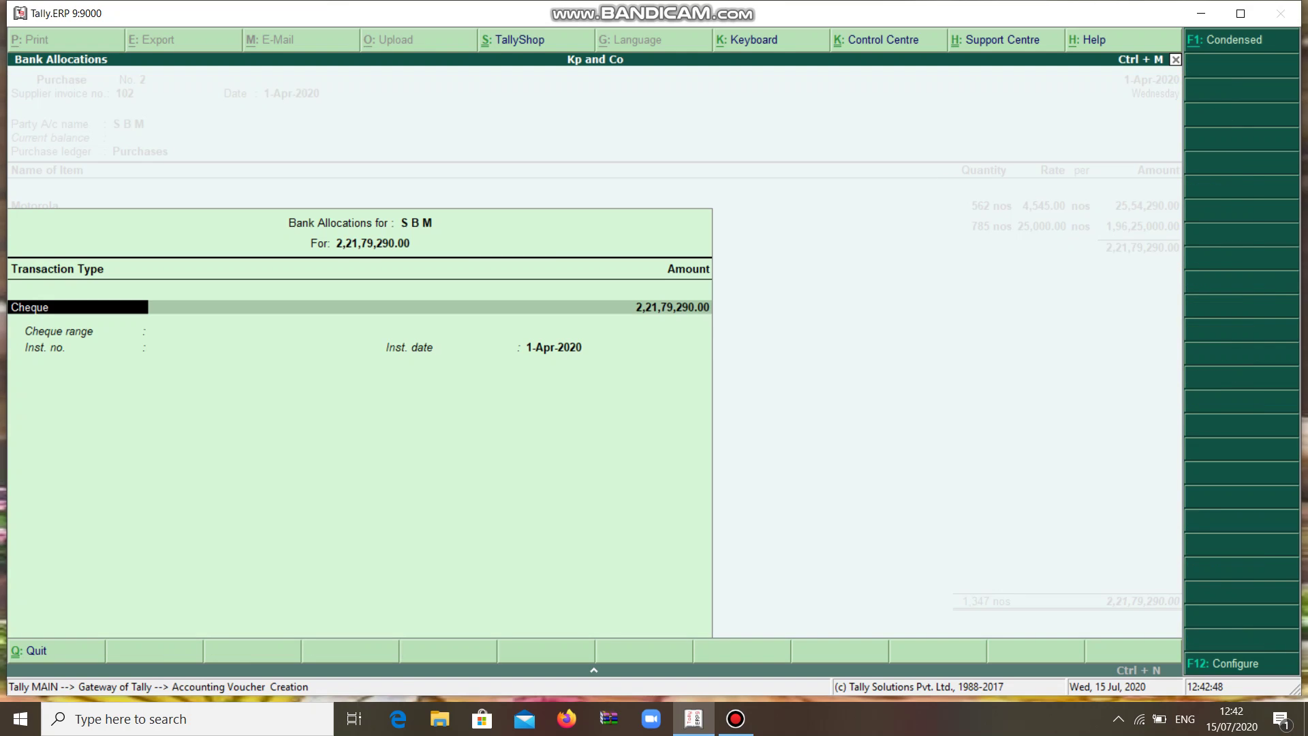
# Allocate the S B M payment as a cheque with range Not Applicable, its instrument number and the date 1-Apr-2020.
pyautogui.press('Return')
pyautogui.press('Return')
pyautogui.press('BackSpace')
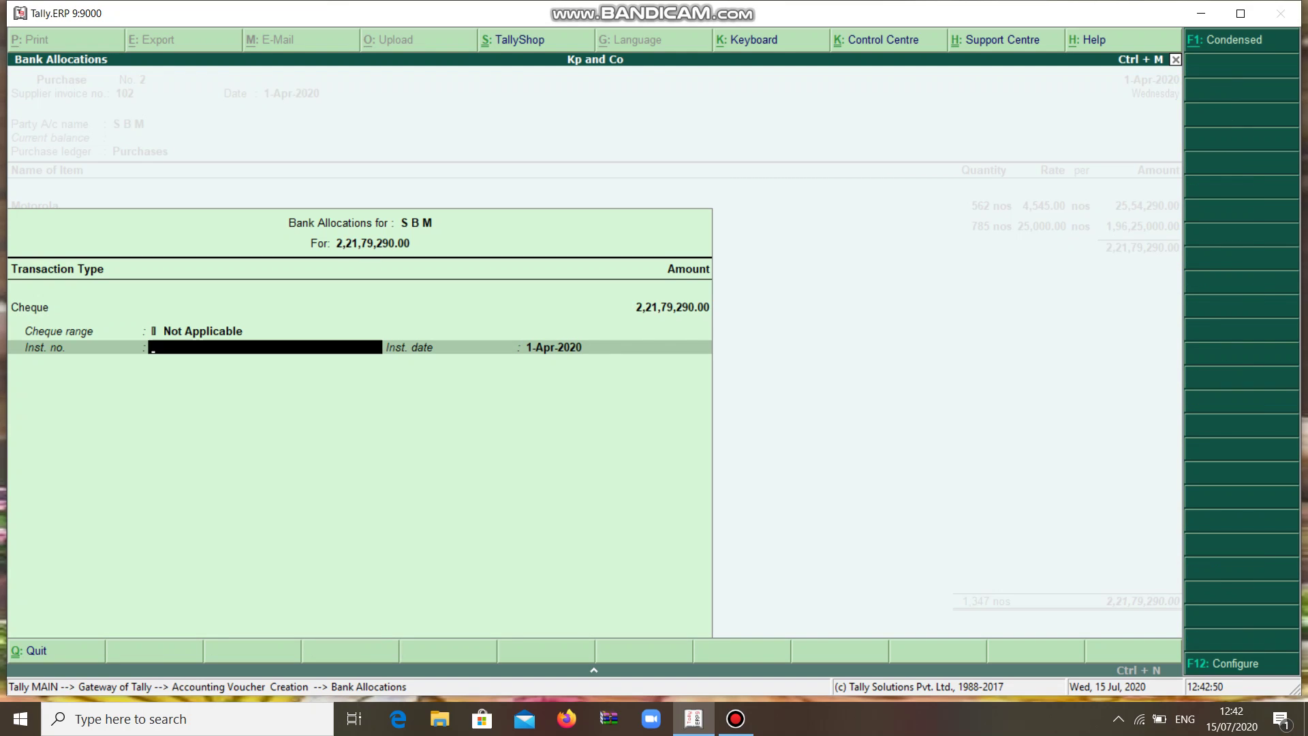
pyautogui.write('79798789')
pyautogui.press('Return')
pyautogui.press('Return')
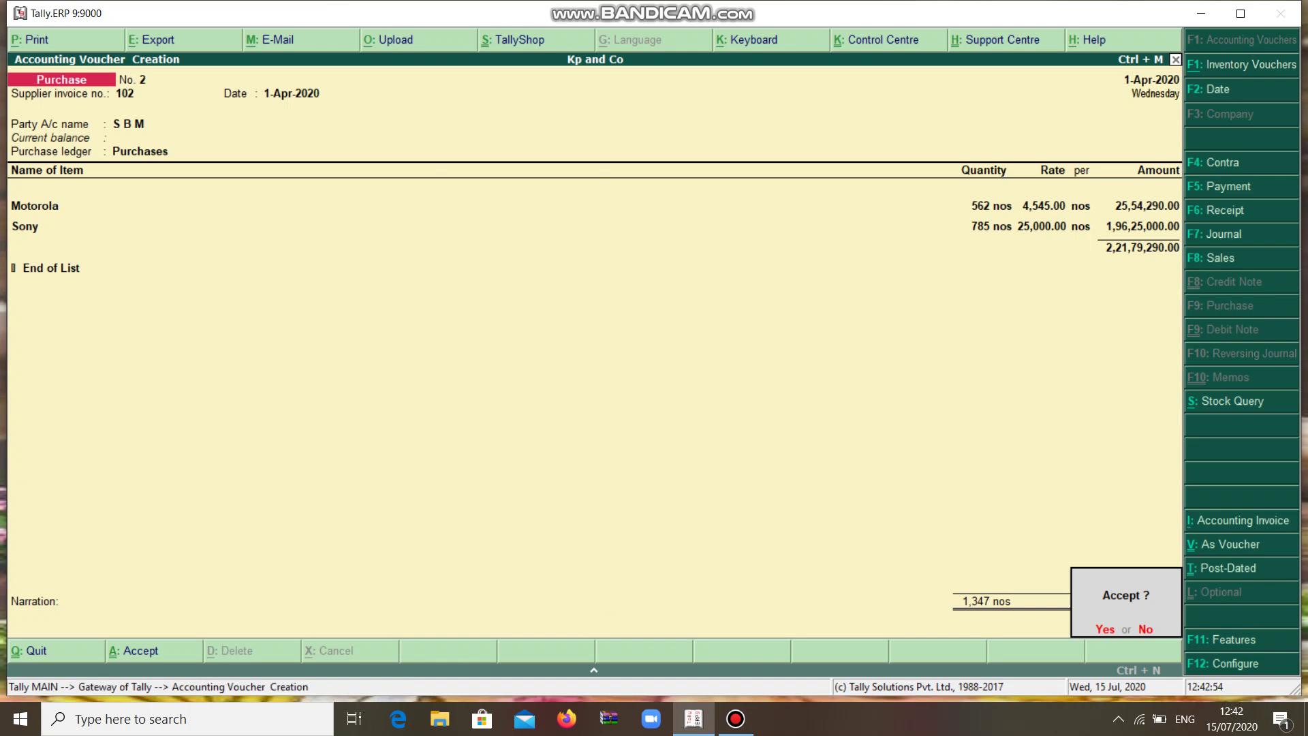
# Return to the narration, enter "being goods purchased through bank/cheque" and save the second purchase voucher.
pyautogui.press('Escape')
pyautogui.write('bei')
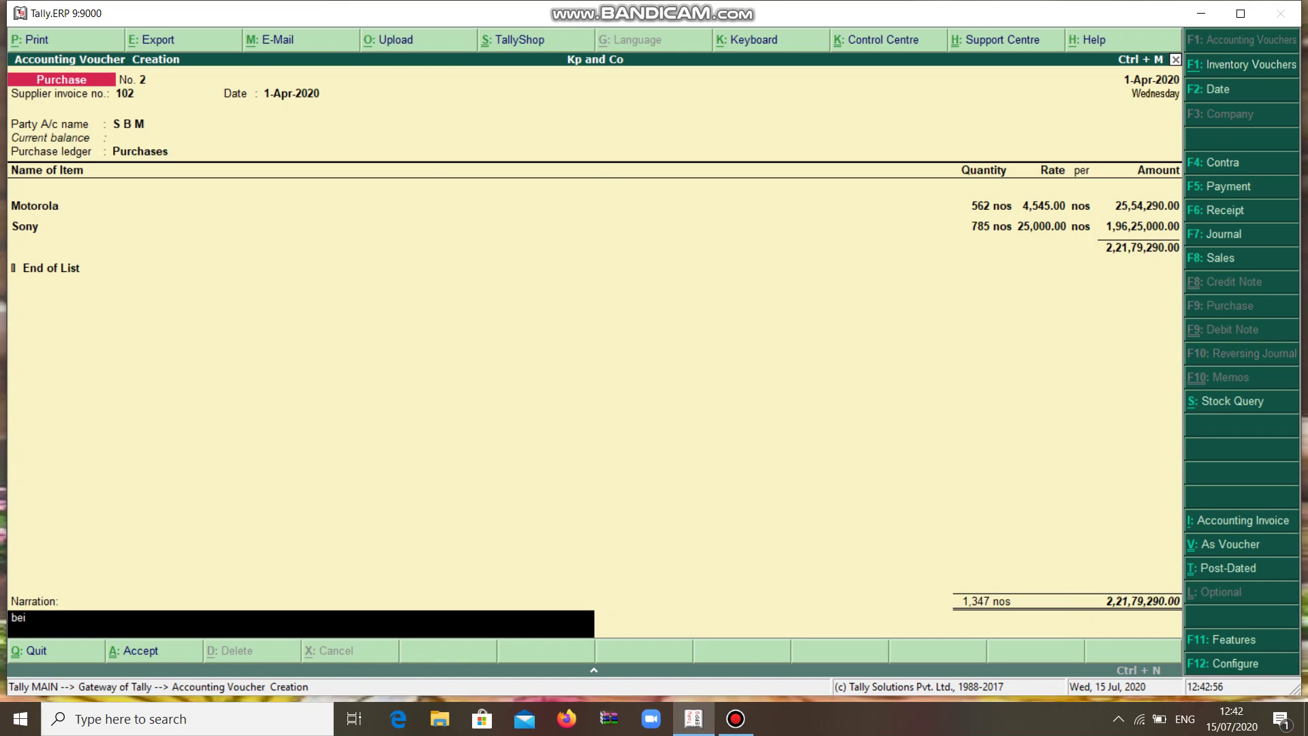
pyautogui.write('ng goods purchased throug')
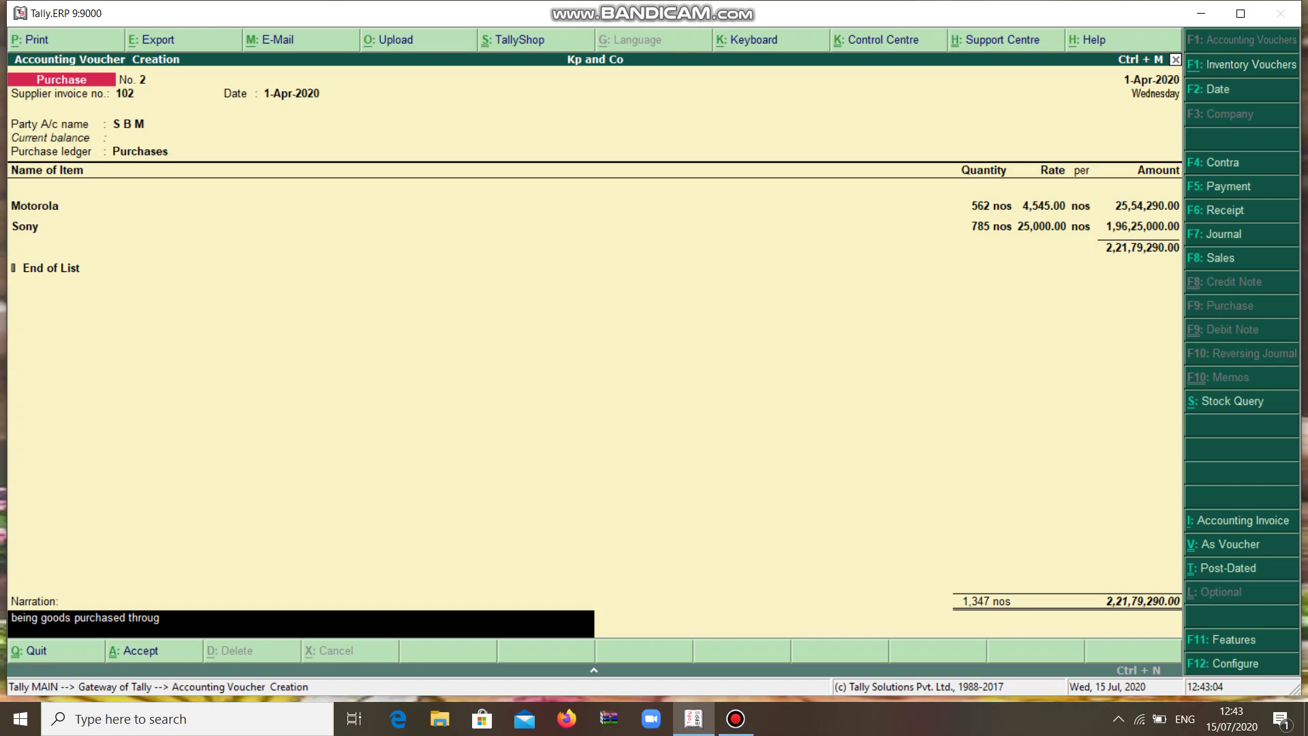
pyautogui.write('h bank/cheque')
pyautogui.press('Return')
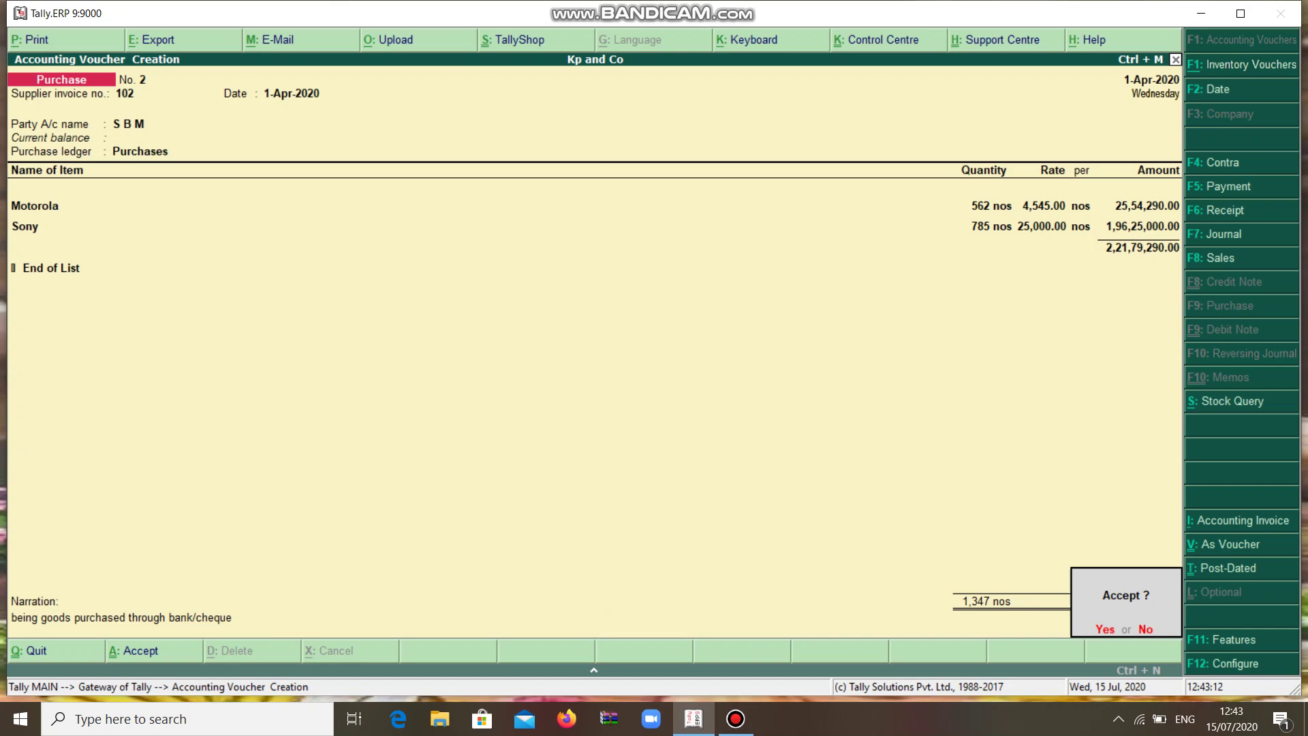
pyautogui.press('y')
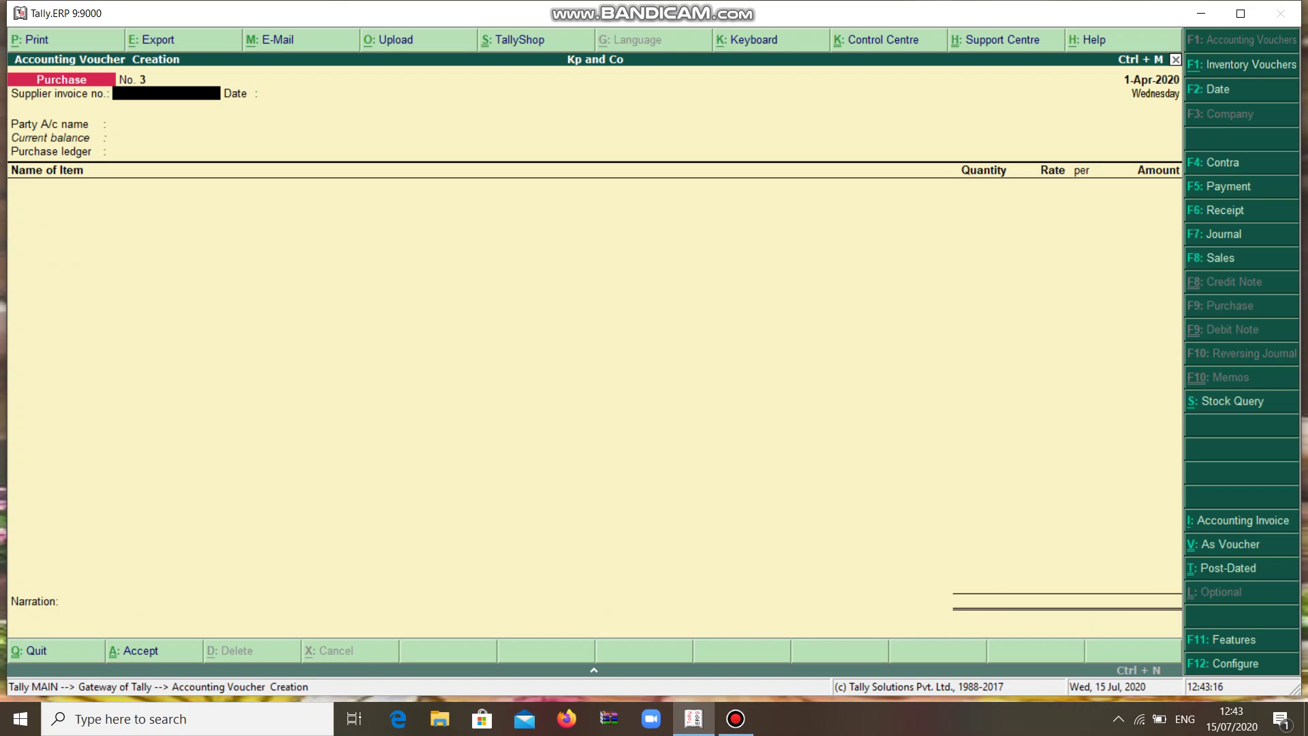
# Enter supplier invoice number 103 with the date 1-Apr-2020 in the third purchase voucher.
pyautogui.write('103')
pyautogui.press('Return')
pyautogui.press('Return')
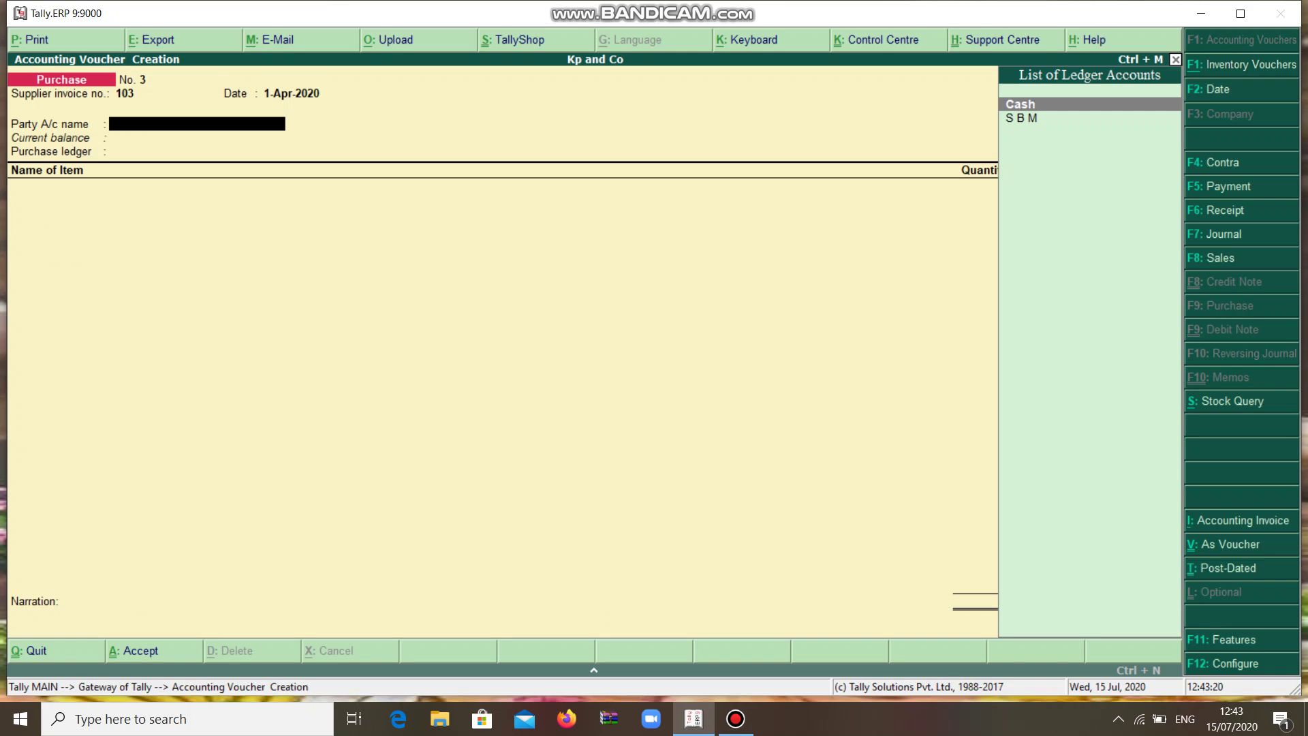
# Create a party ledger named Mm and Co from the third purchase voucher and place it under Sundry Creditors.
pyautogui.hotkey('alt', 'c')
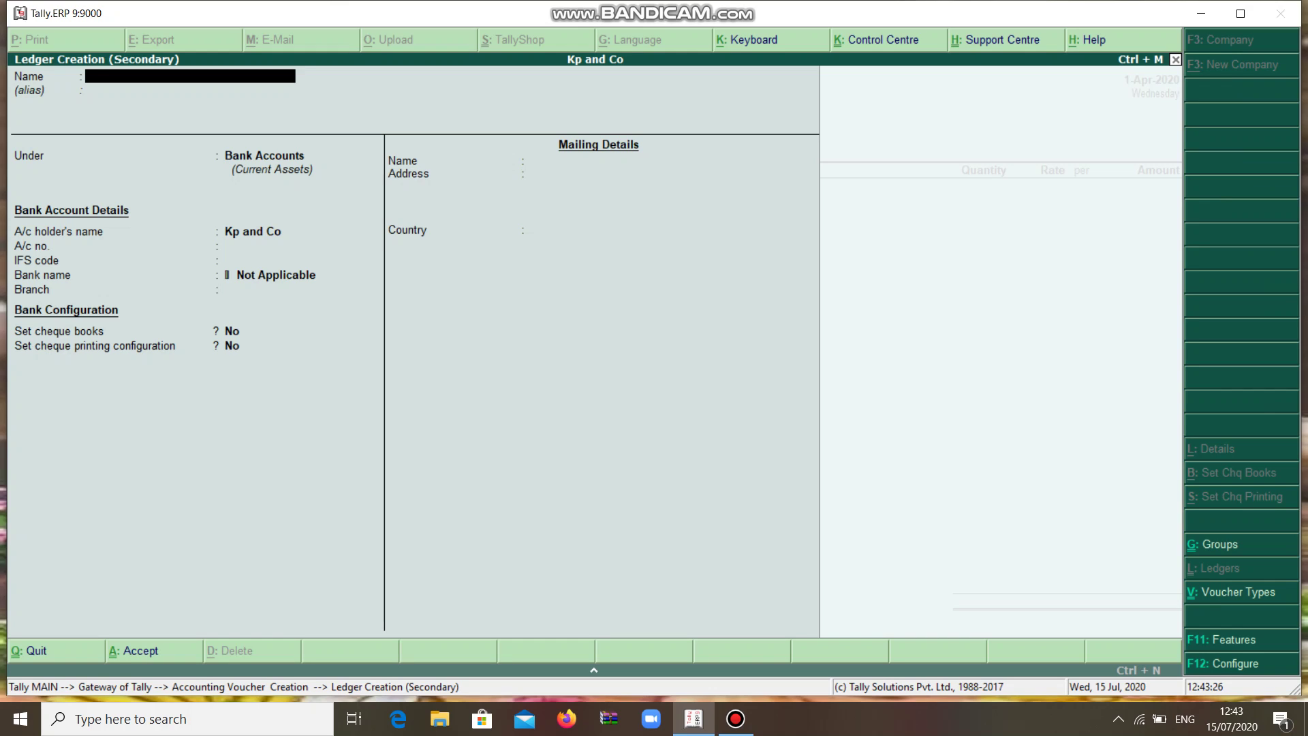
pyautogui.write('Mm and co')
pyautogui.press('Return')
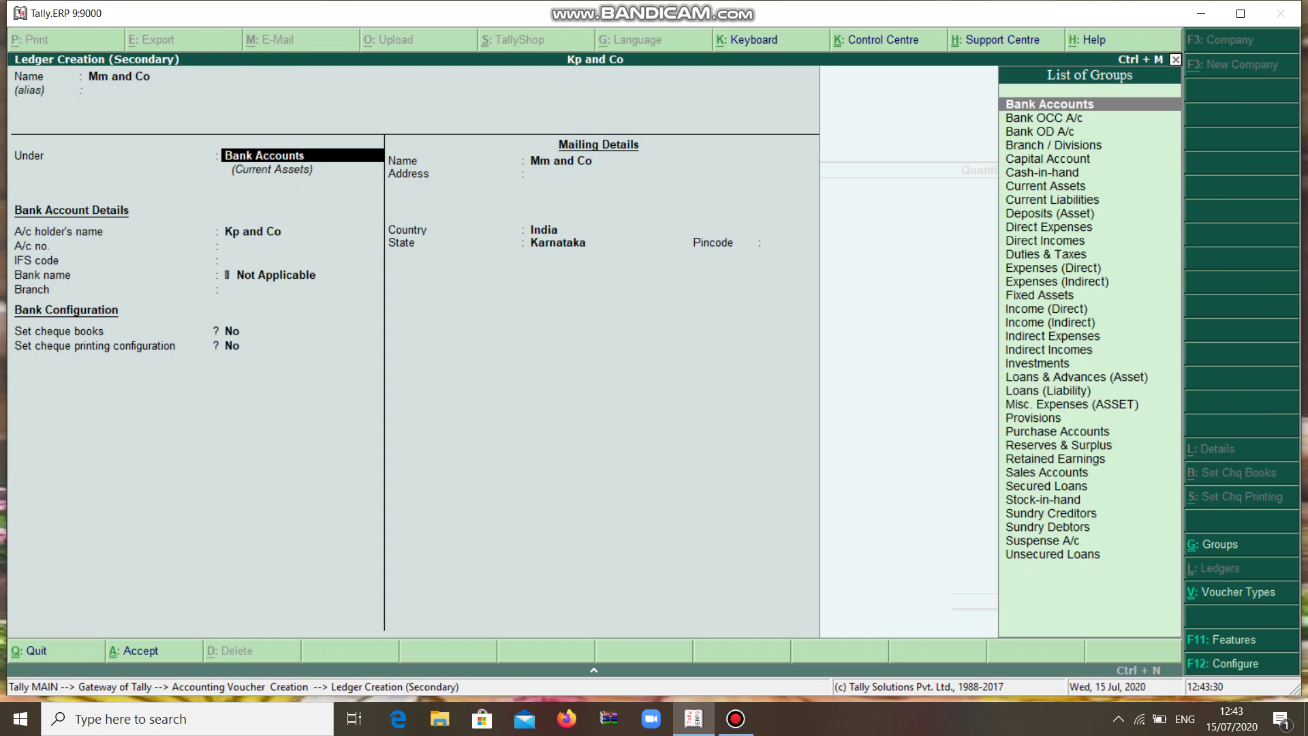
pyautogui.write('S')
pyautogui.press('Down')
pyautogui.press('Down')
pyautogui.press('Down')
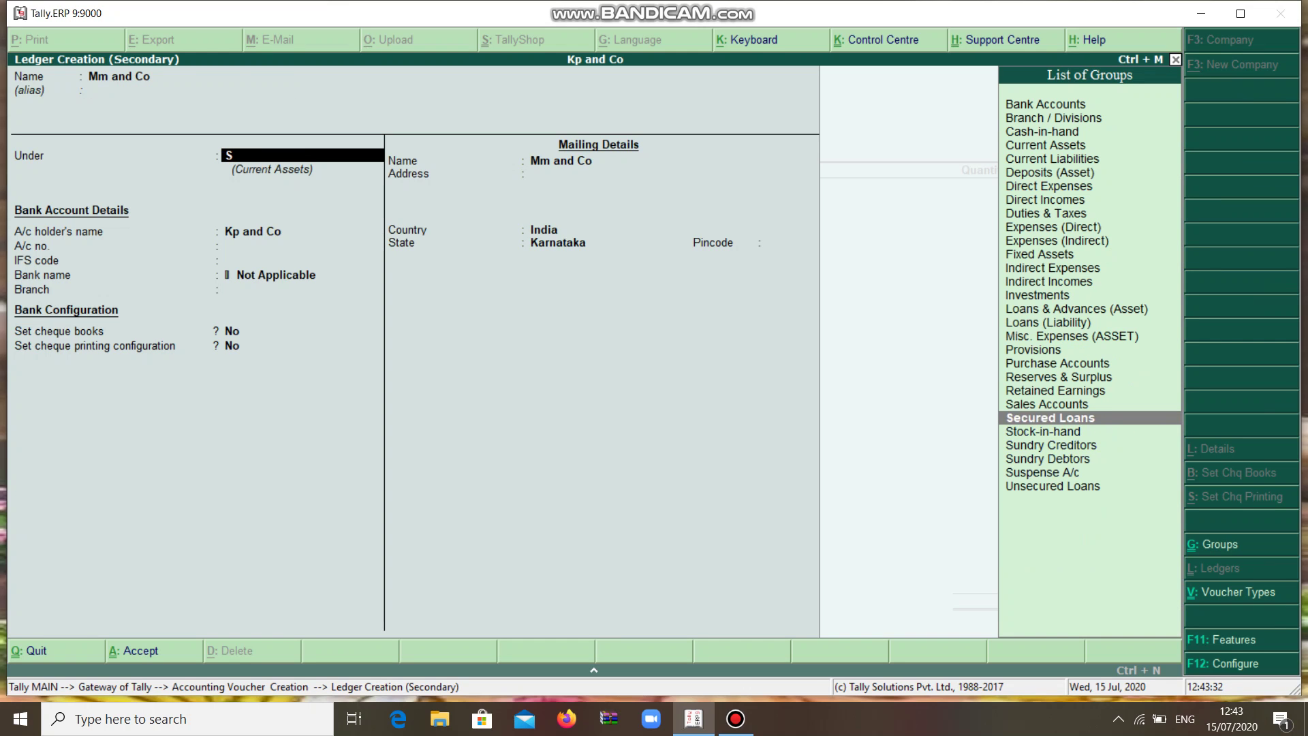
pyautogui.press('Return')
# Accept the default bill-by-bill, mailing and tax settings for the Mm and Co ledger and save it.
pyautogui.press('Return')
pyautogui.press('Return')
pyautogui.press('Return')
pyautogui.press('Return')
pyautogui.press('Return')
pyautogui.press('Return')
pyautogui.press('Return')
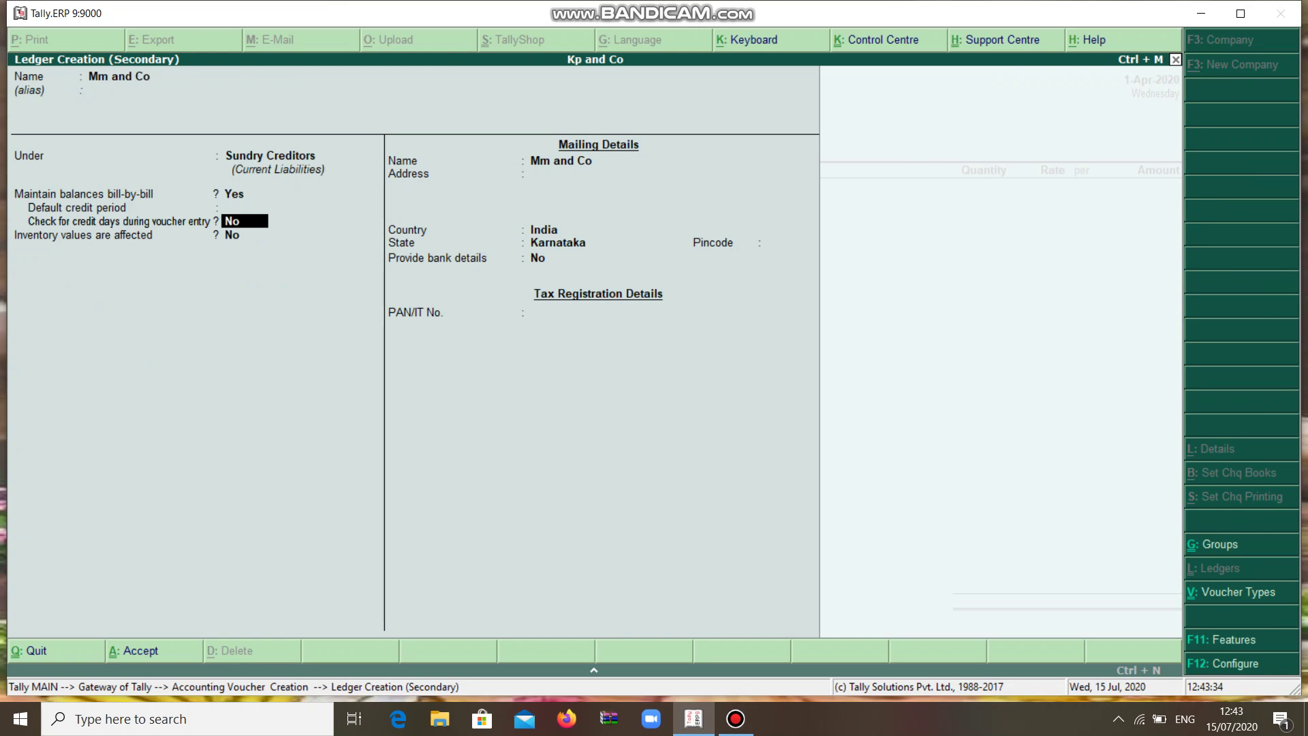
pyautogui.press('Return')
pyautogui.press('Return')
pyautogui.press('Return')
pyautogui.press('Return')
pyautogui.press('Return')
pyautogui.press('Return')
pyautogui.press('Return')
pyautogui.press('Return')
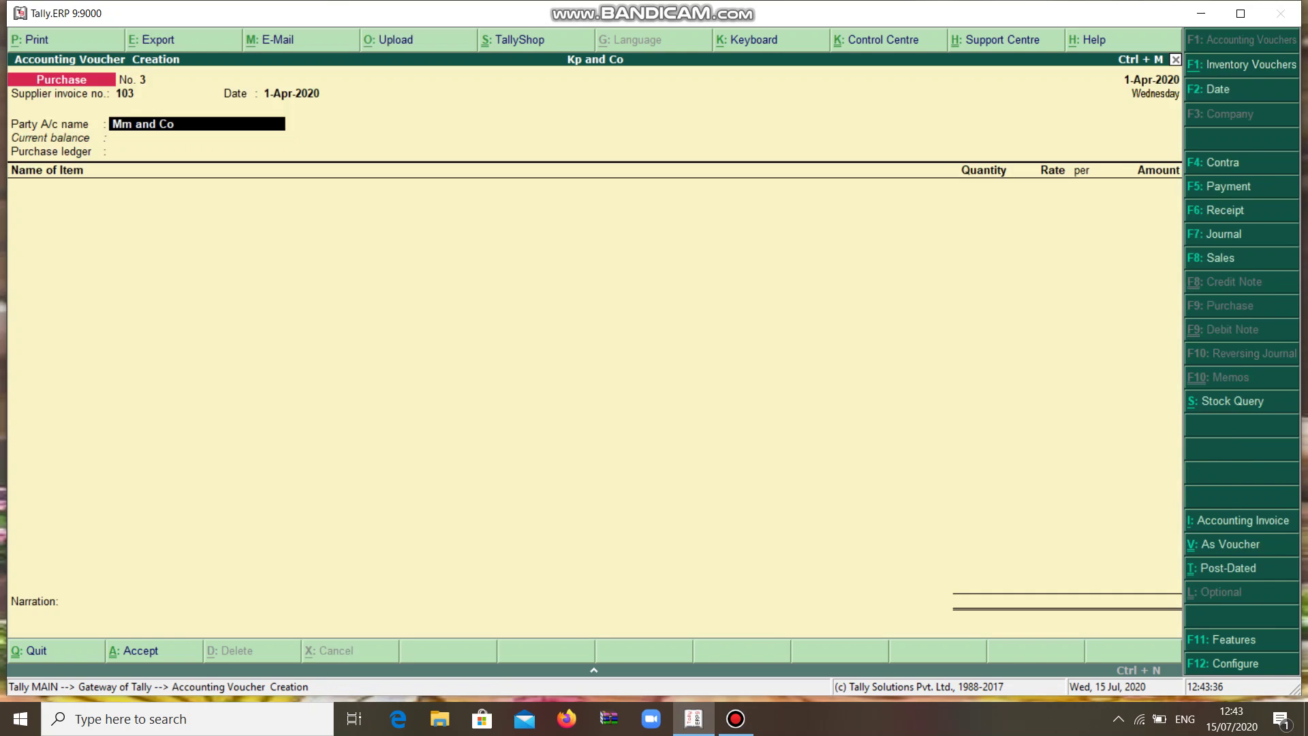
# Use Mm and Co as the party, accept its supplier details with state Karnataka, and choose the Purchases ledger.
pyautogui.press('Return')
pyautogui.press('Return')
pyautogui.press('Return')
pyautogui.press('Return')
pyautogui.press('Return')
pyautogui.press('Return')
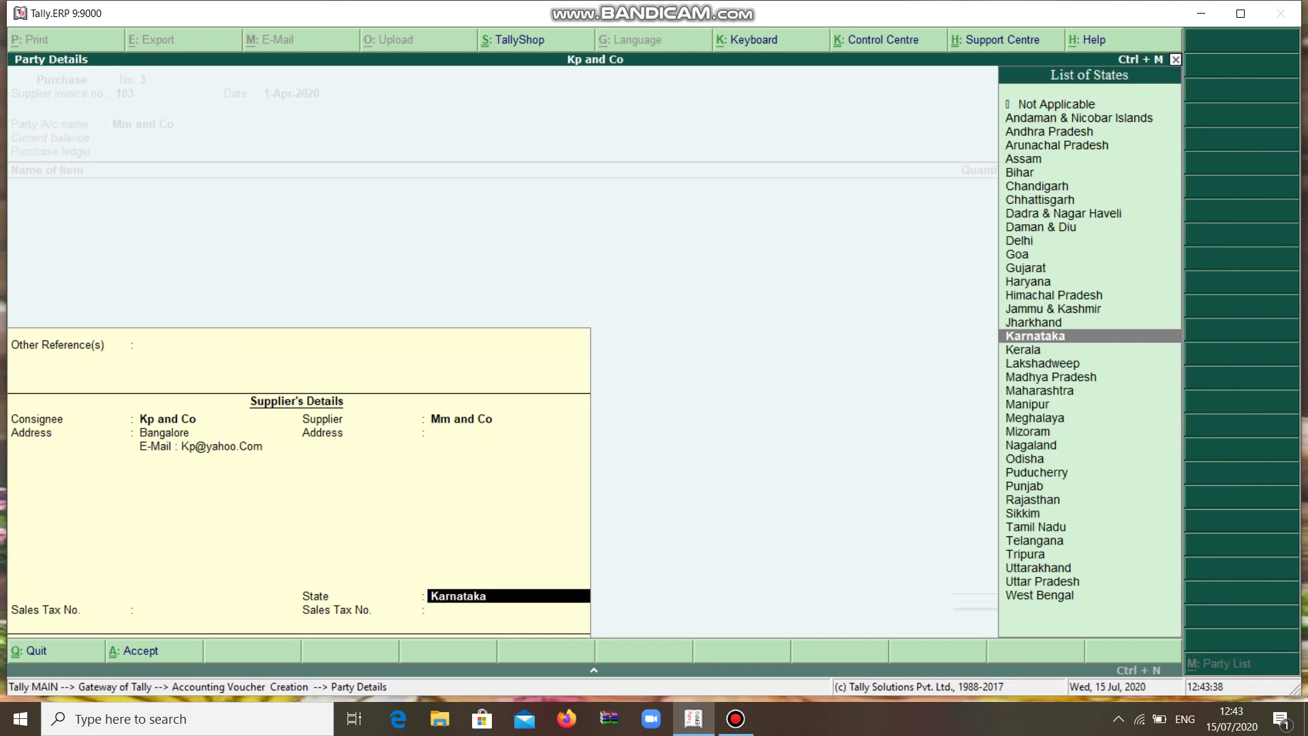
pyautogui.press('Return')
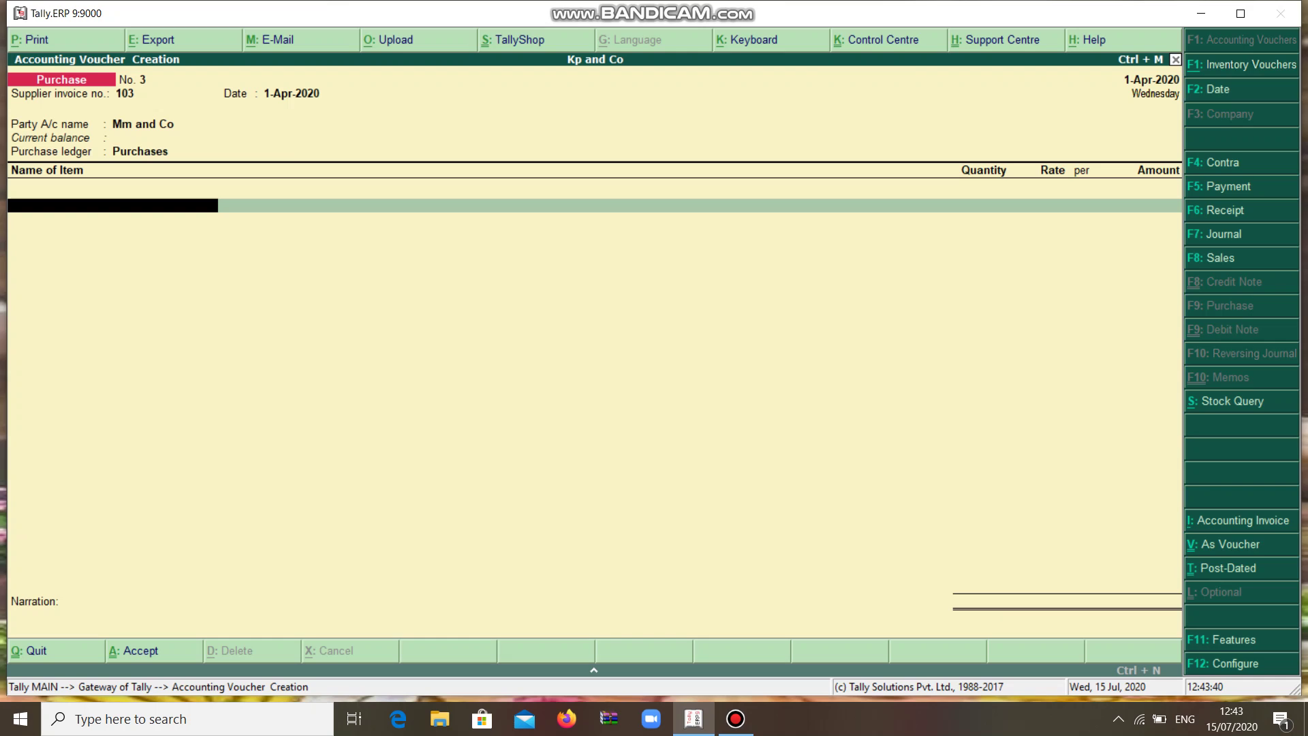
# Add Sony as the first item line with 650 nos at the default rate of 25,000.
pyautogui.press('Down')
pyautogui.press('Down')
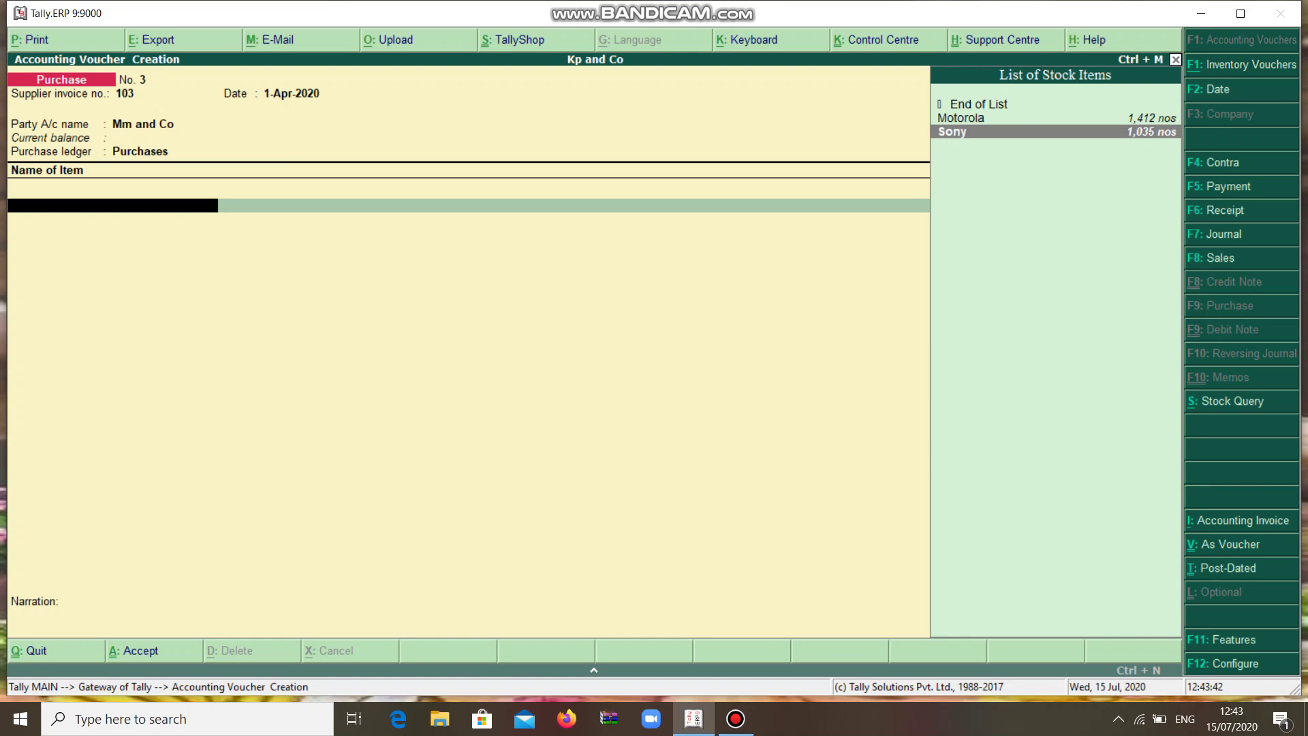
pyautogui.press('Return')
pyautogui.write('650')
pyautogui.press('Return')
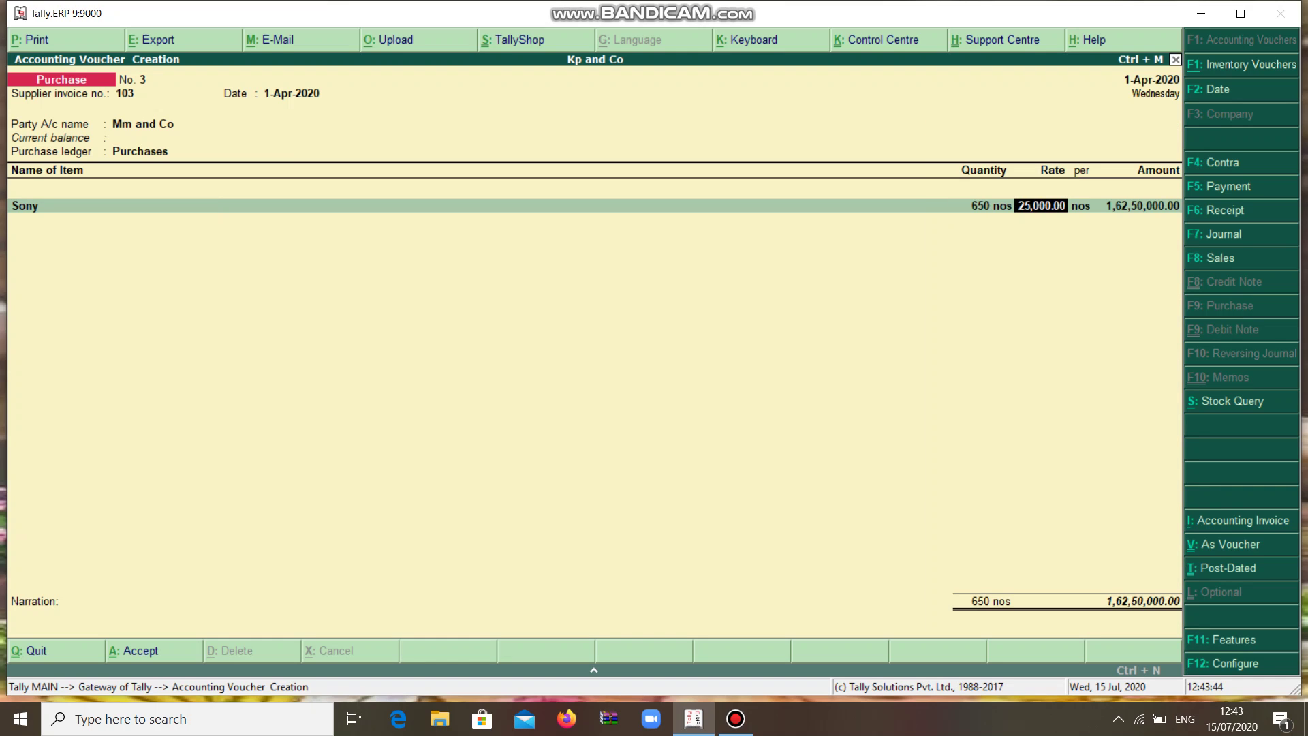
pyautogui.press('Return')
pyautogui.press('Return')
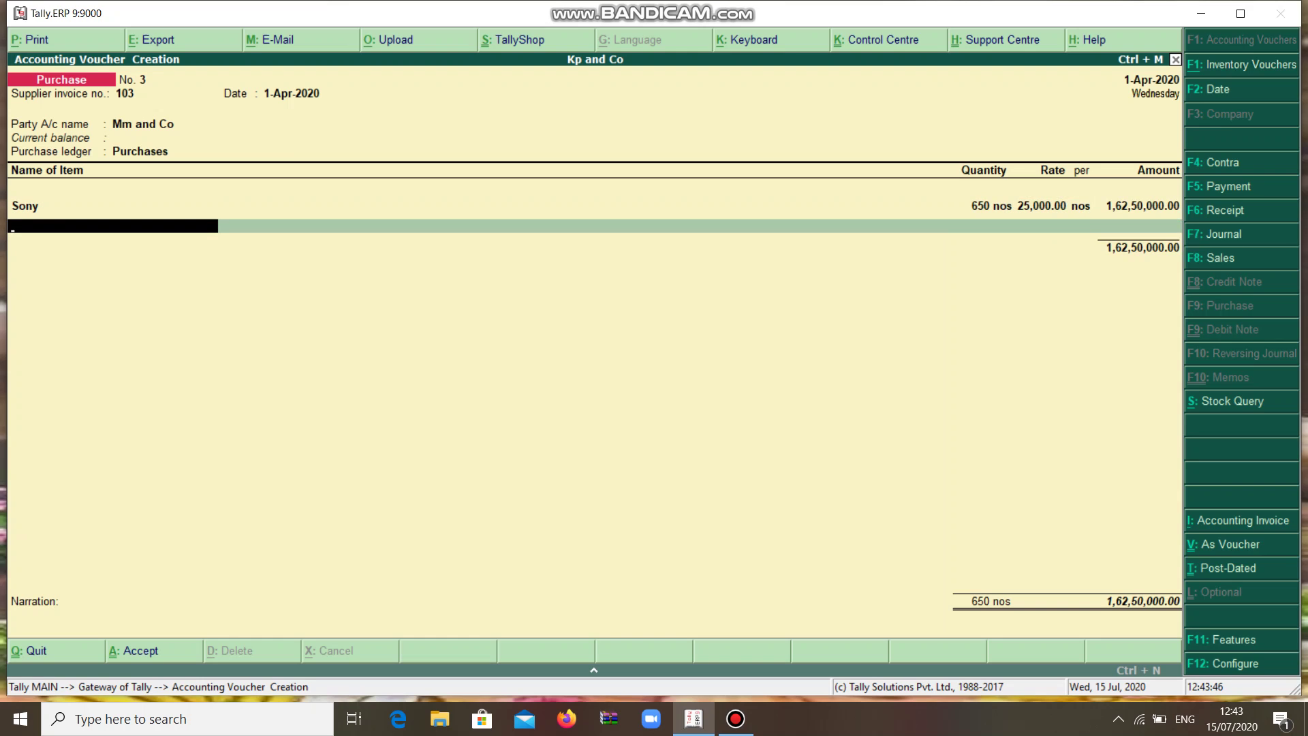
# Add Motorola as the second item line with 45 nos at the default rate of 4,545.
pyautogui.press('Down')
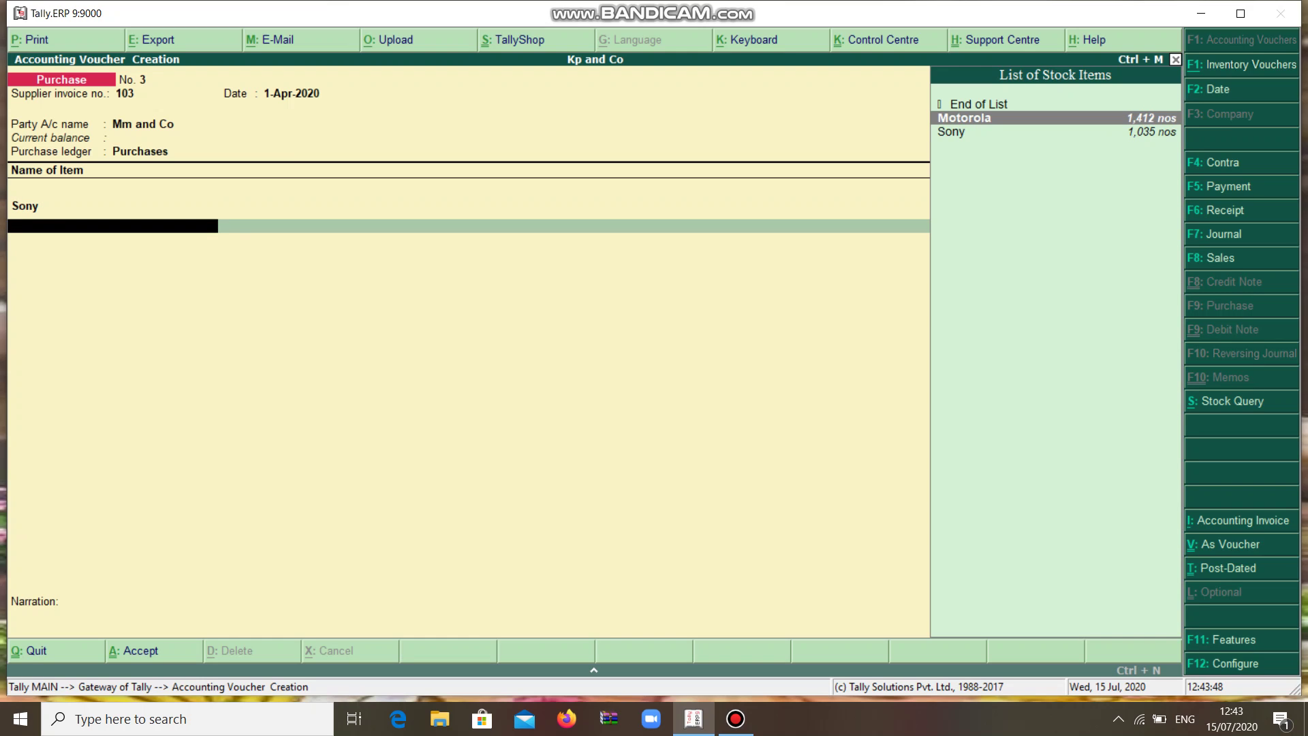
pyautogui.press('Return')
pyautogui.write('45')
pyautogui.press('Return')
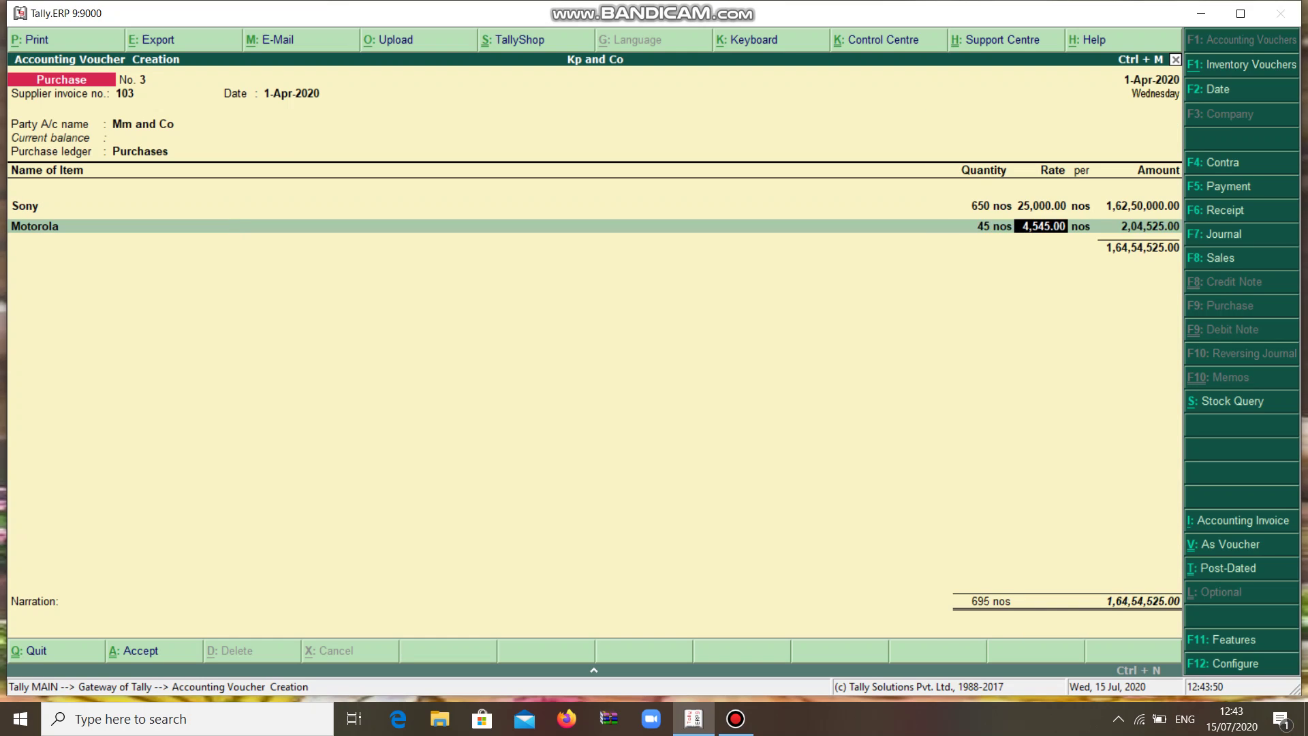
pyautogui.press('Return')
pyautogui.press('Return')
# End the item list and allocate the full Mm and Co amount as a New Ref in the bill-wise details.
pyautogui.press('Return')
pyautogui.press('Return')
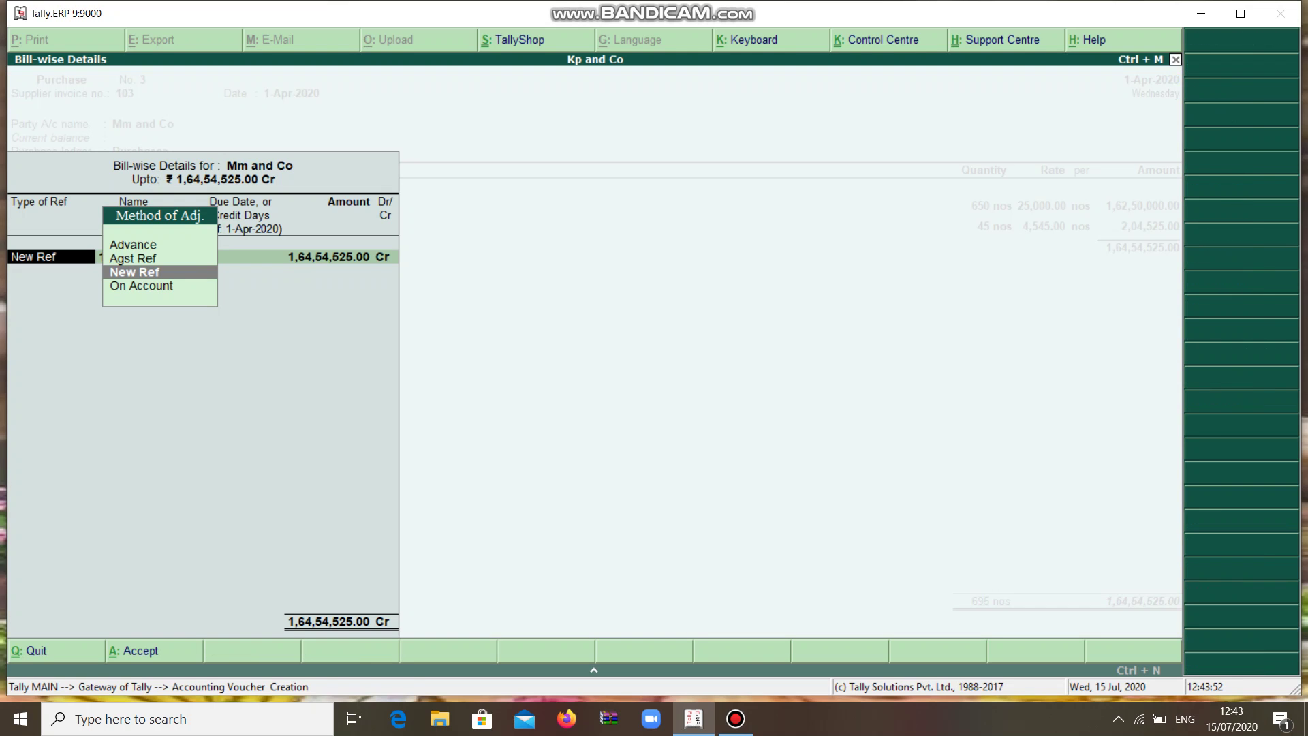
pyautogui.press('Return')
pyautogui.press('Return')
pyautogui.press('Return')
pyautogui.press('Return')
pyautogui.press('Return')
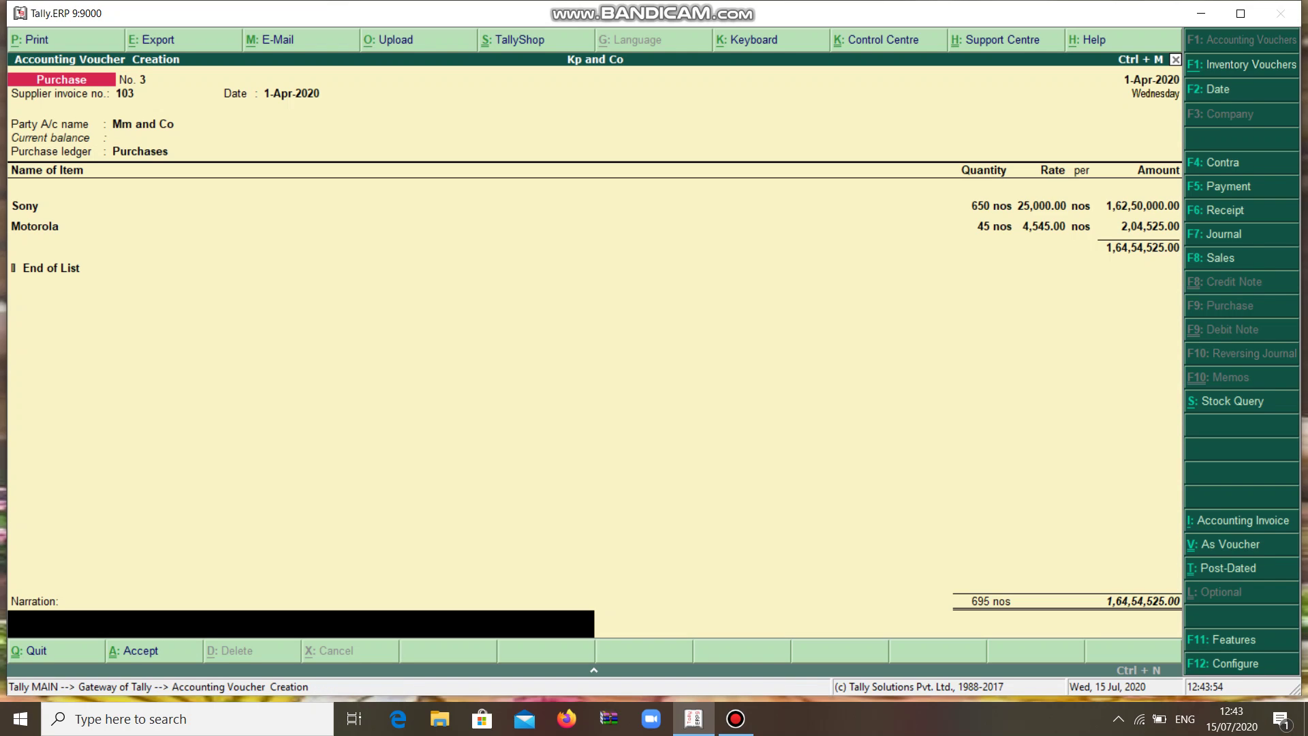
# Enter the narration "being goods purchased throgh mm and co" and save the third purchase voucher.
pyautogui.write('being goods purchased thr')
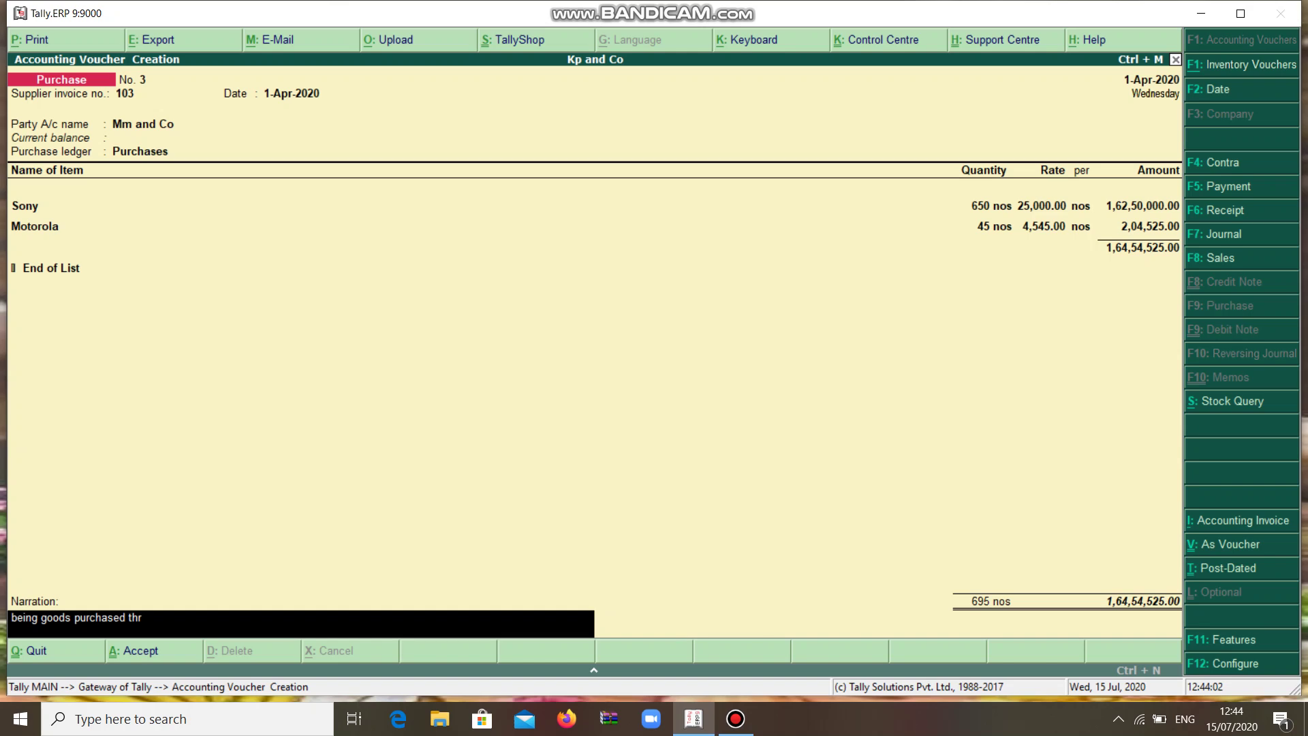
pyautogui.write('ogh mm and co')
pyautogui.press('Return')
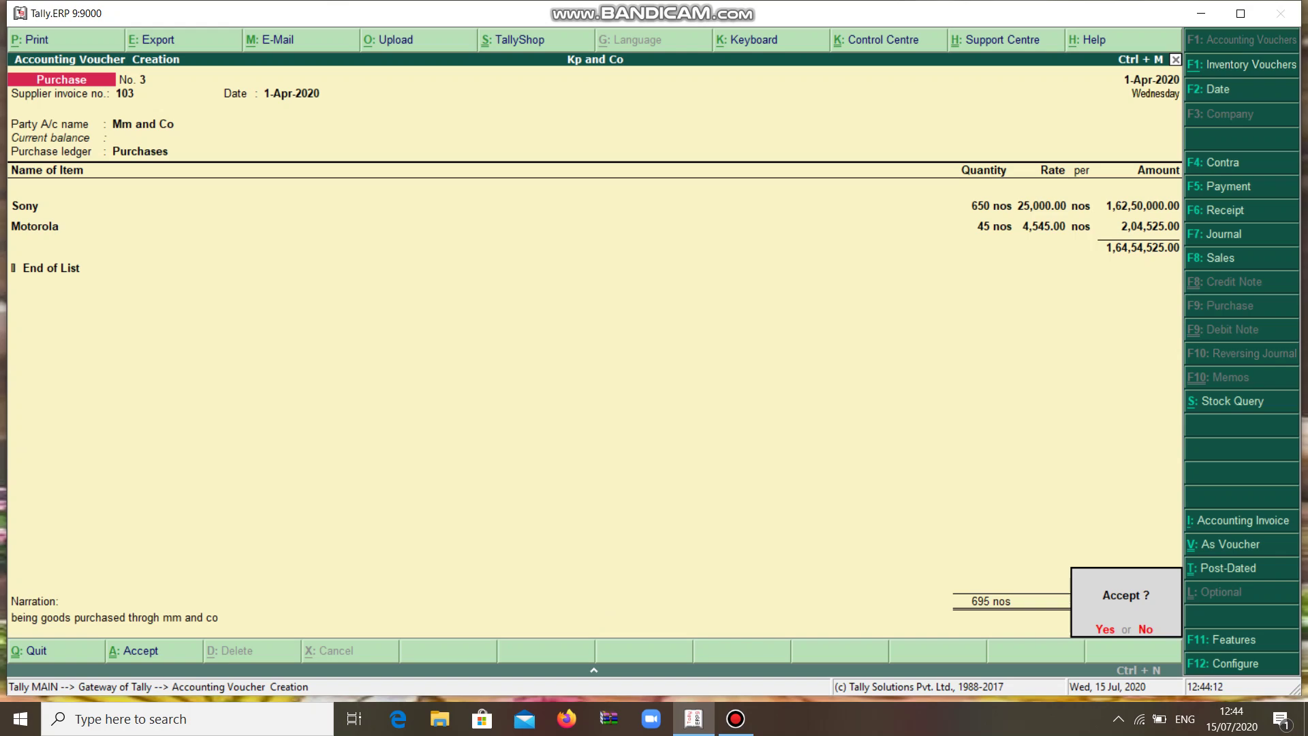
pyautogui.press('y')
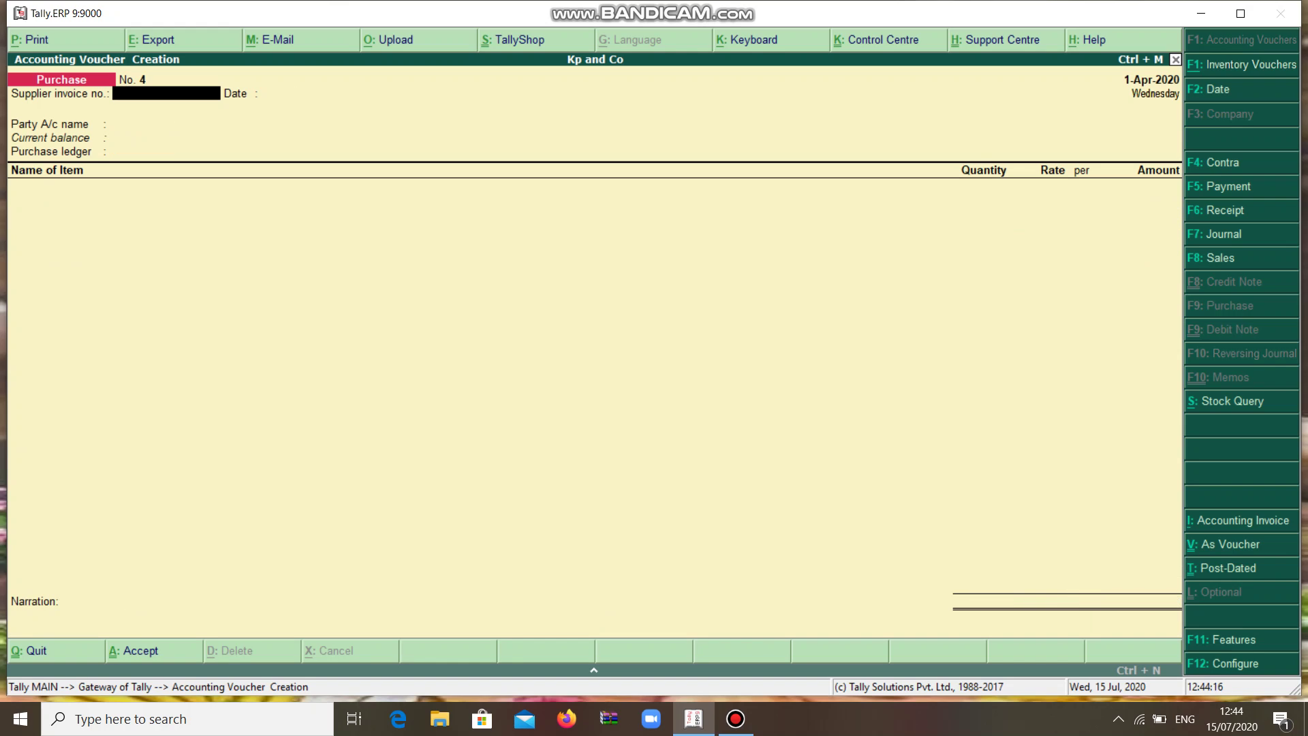
# Quit voucher creation and display the Day Book for 1-Apr-2020.
pyautogui.press('Escape')
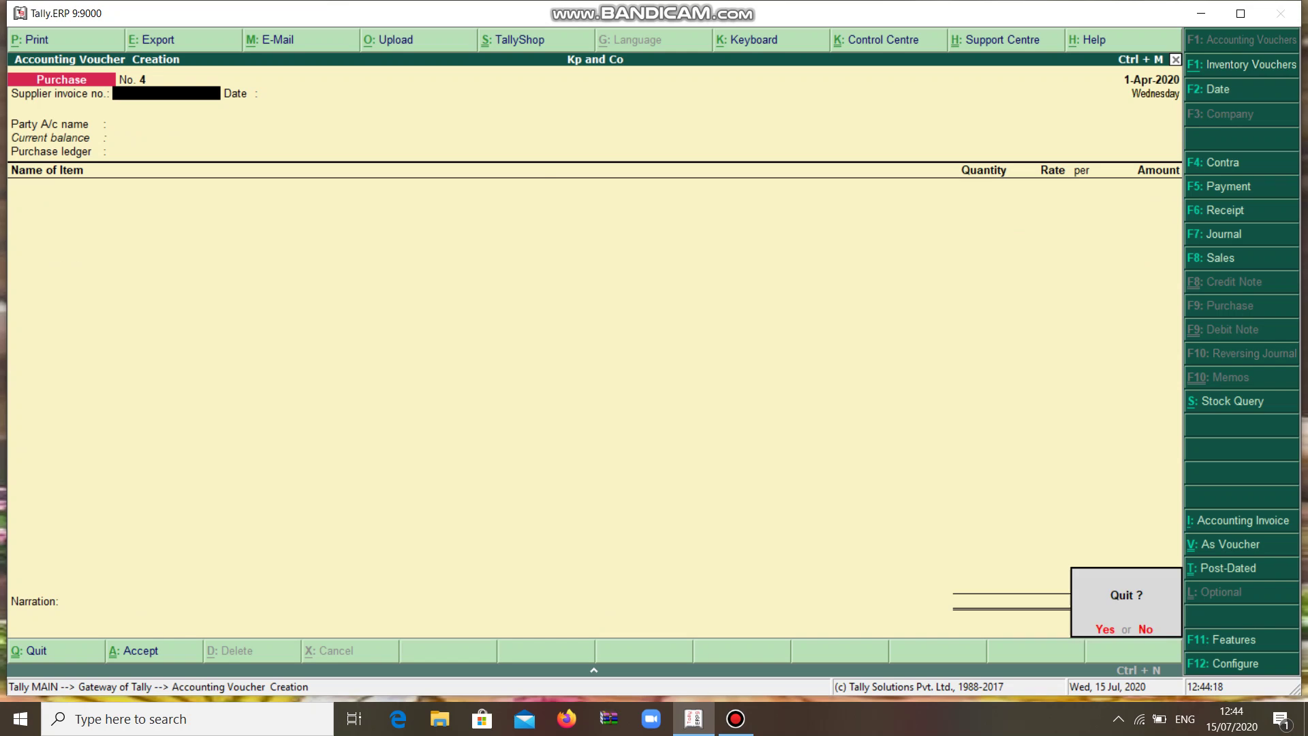
pyautogui.press('y')
pyautogui.press('Down')
pyautogui.press('Down')
pyautogui.press('Down')
pyautogui.press('Down')
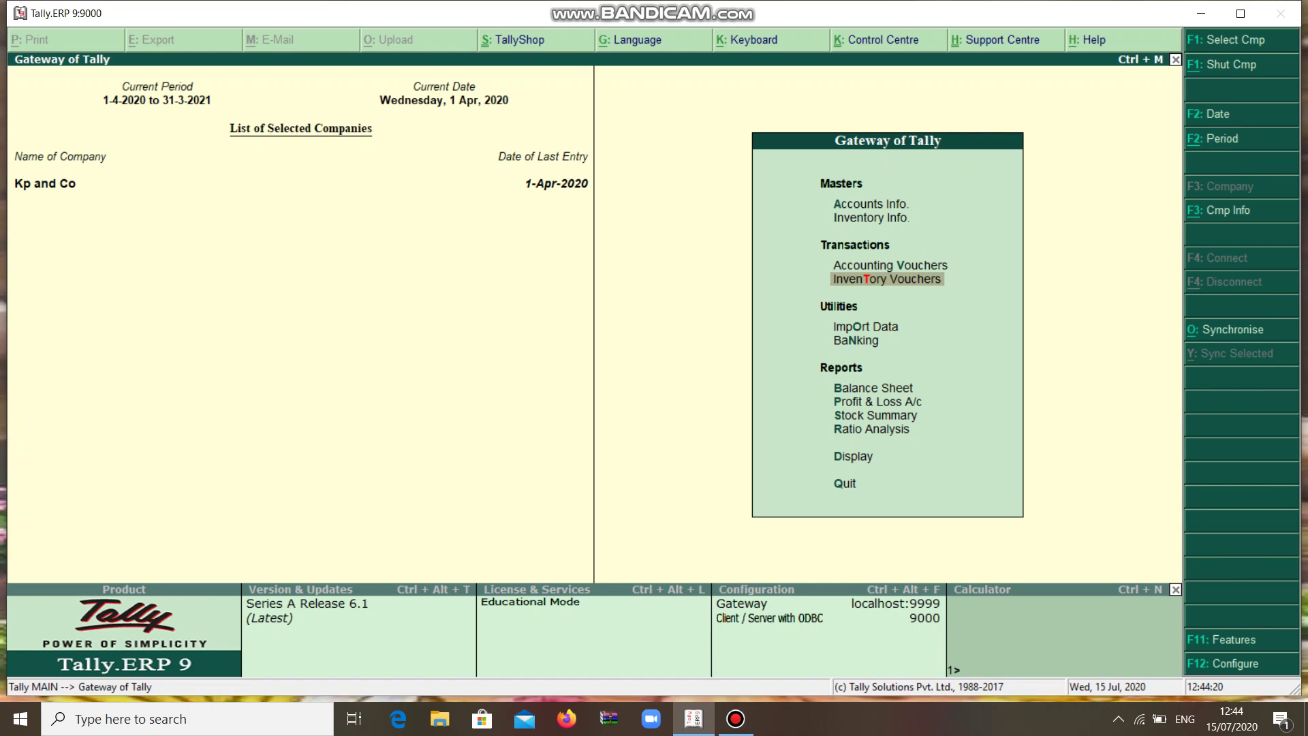
pyautogui.press('Down')
pyautogui.press('Down')
pyautogui.press('Down')
pyautogui.press('Down')
pyautogui.press('Down')
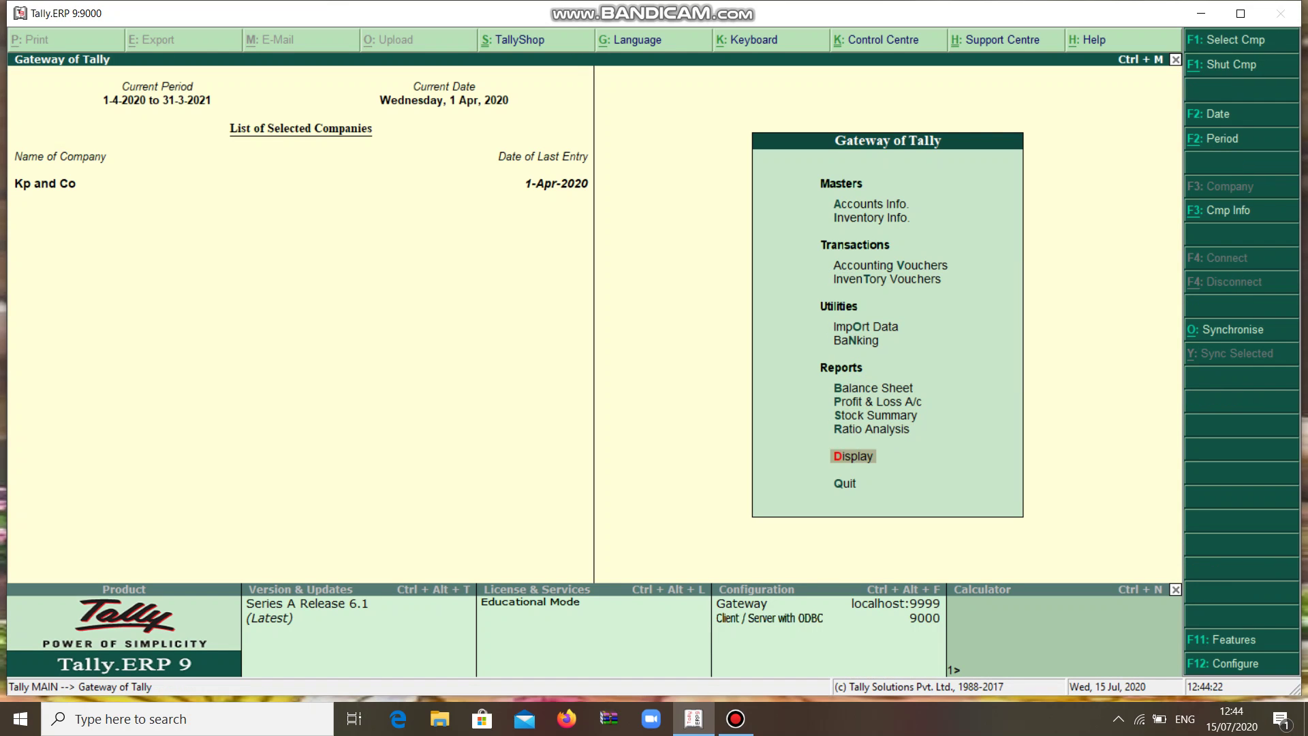
pyautogui.press('Up')
pyautogui.press('Return')
pyautogui.press('Down')
pyautogui.press('Return')
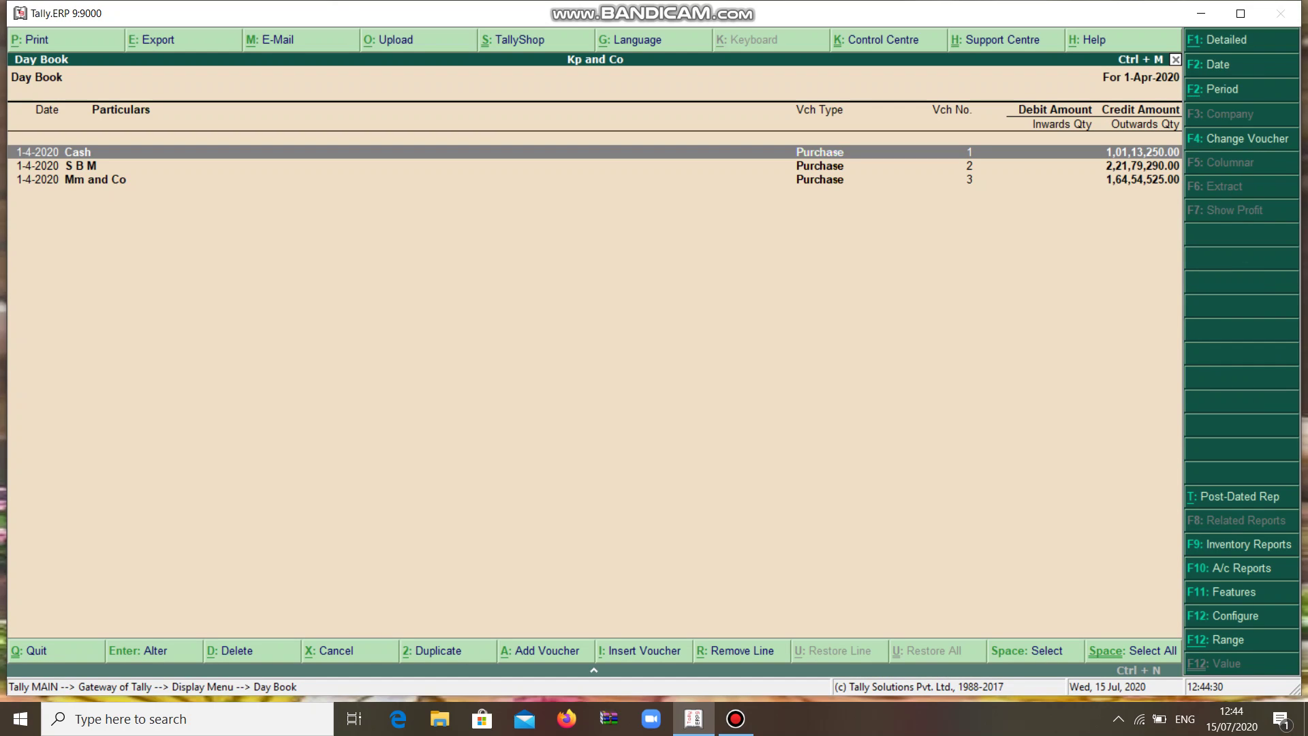
# Open the Cash purchase voucher from the Day Book for alteration.
pyautogui.press('Down')
pyautogui.press('Down')
pyautogui.press('Up')
pyautogui.press('Up')
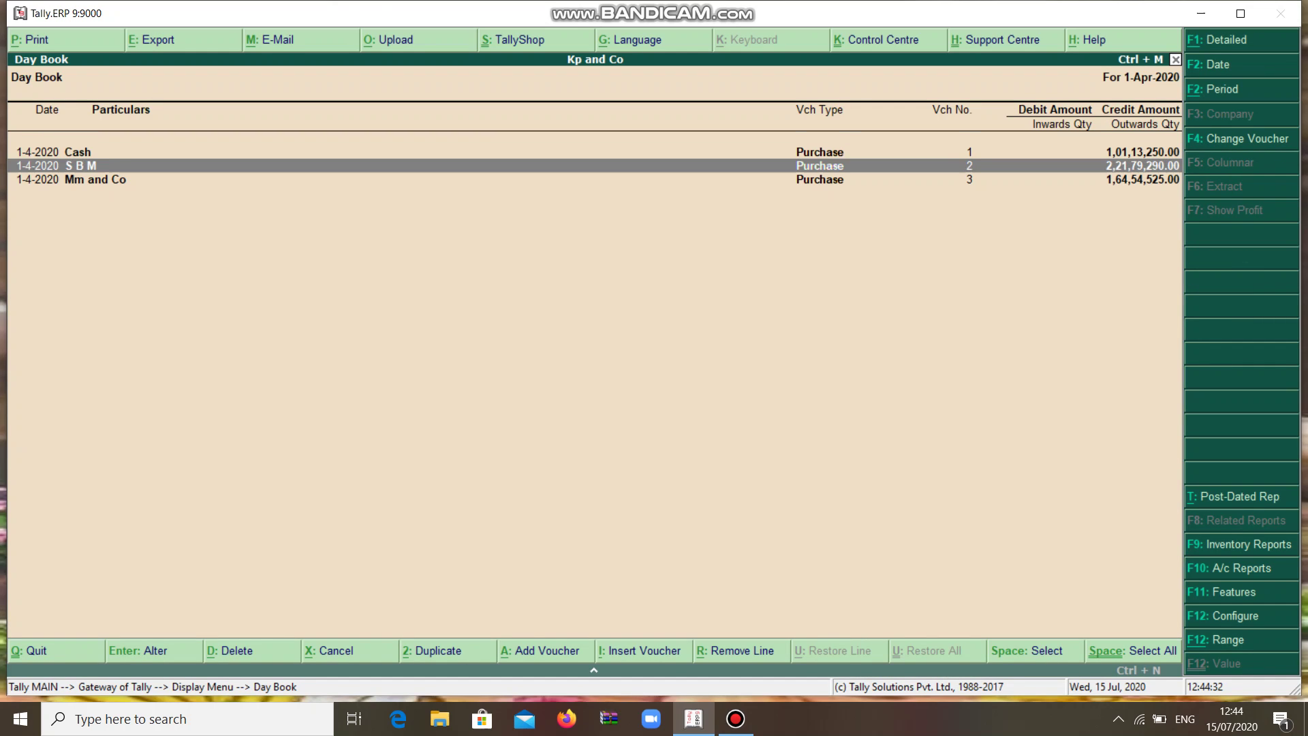
pyautogui.press('Return')
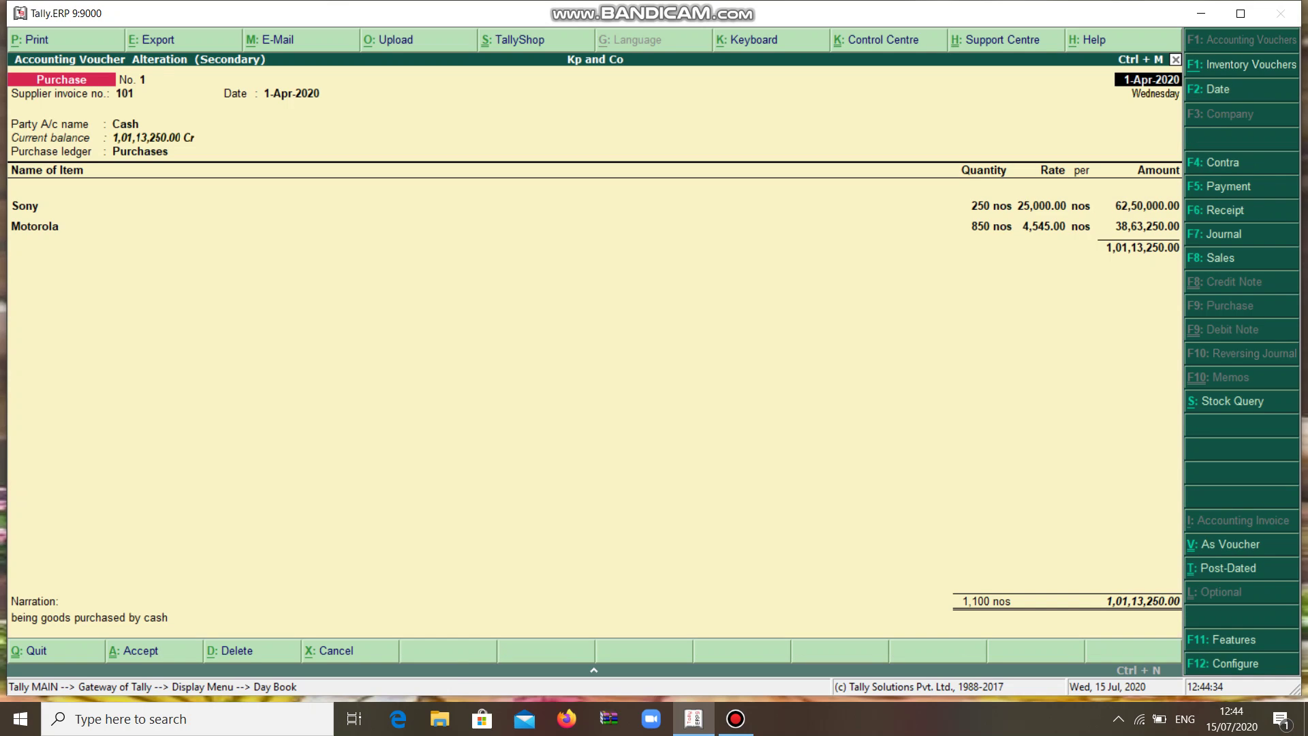
# Keep the Cash voucher's invoice, party and ledger details and set the Sony quantity to 500 nos.
pyautogui.press('Return')
pyautogui.press('Return')
pyautogui.press('Return')
pyautogui.press('Return')
pyautogui.press('Return')
pyautogui.press('Return')
pyautogui.press('Return')
pyautogui.press('Return')
pyautogui.press('Return')
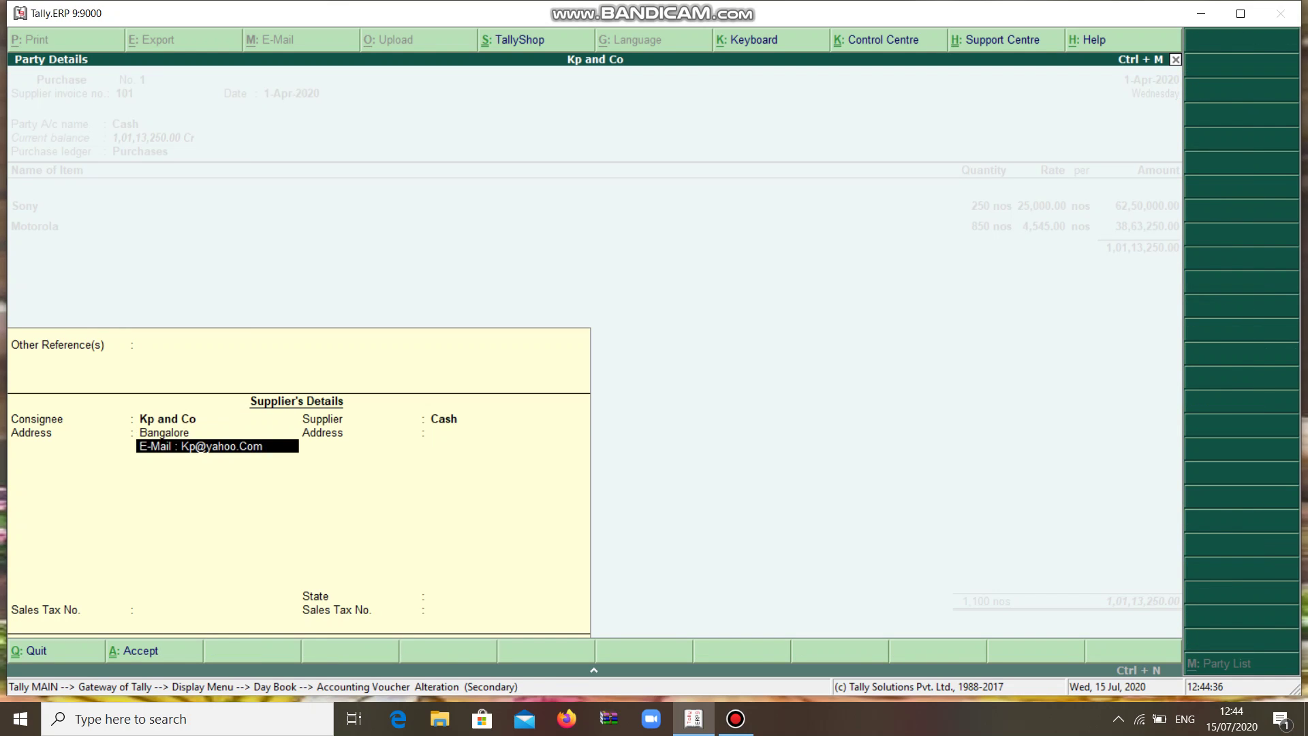
pyautogui.press('Return')
pyautogui.press('Return')
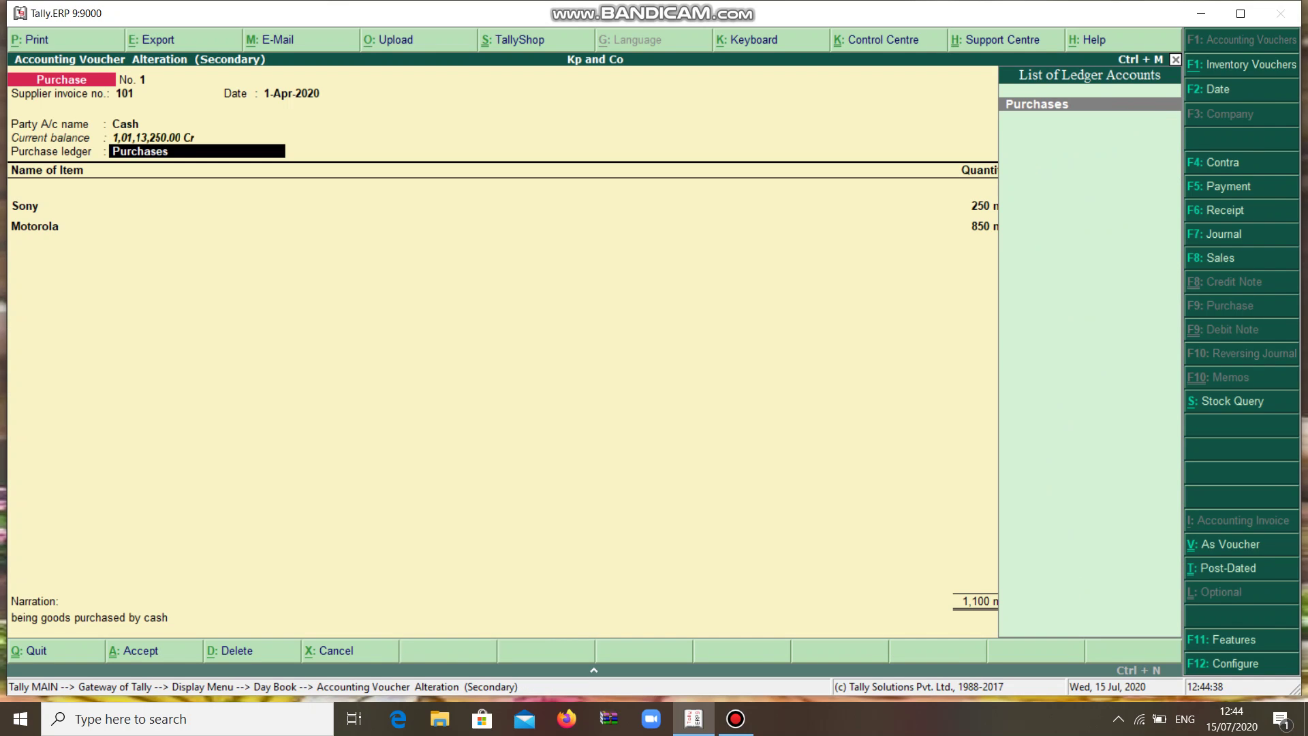
pyautogui.press('Return')
pyautogui.press('Return')
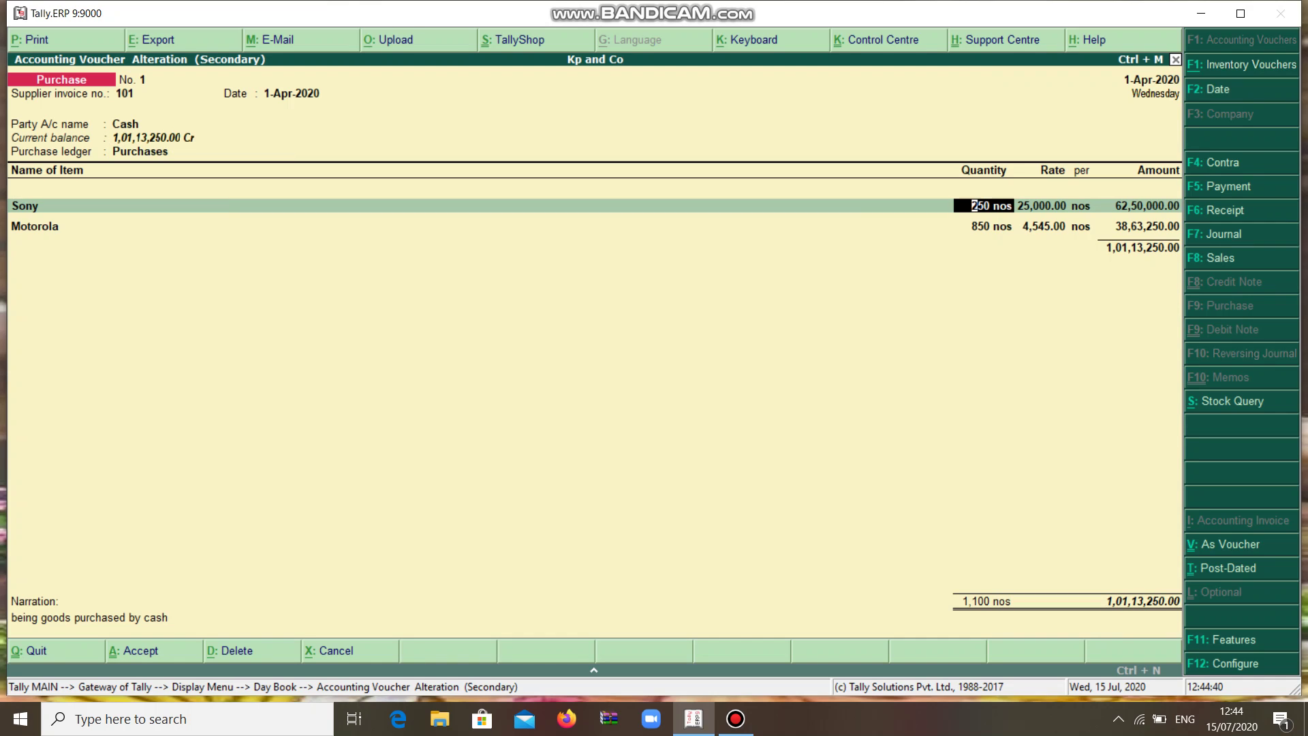
pyautogui.write('500')
pyautogui.press('Return')
pyautogui.press('Return')
pyautogui.press('Return')
pyautogui.press('Return')
pyautogui.press('Return')
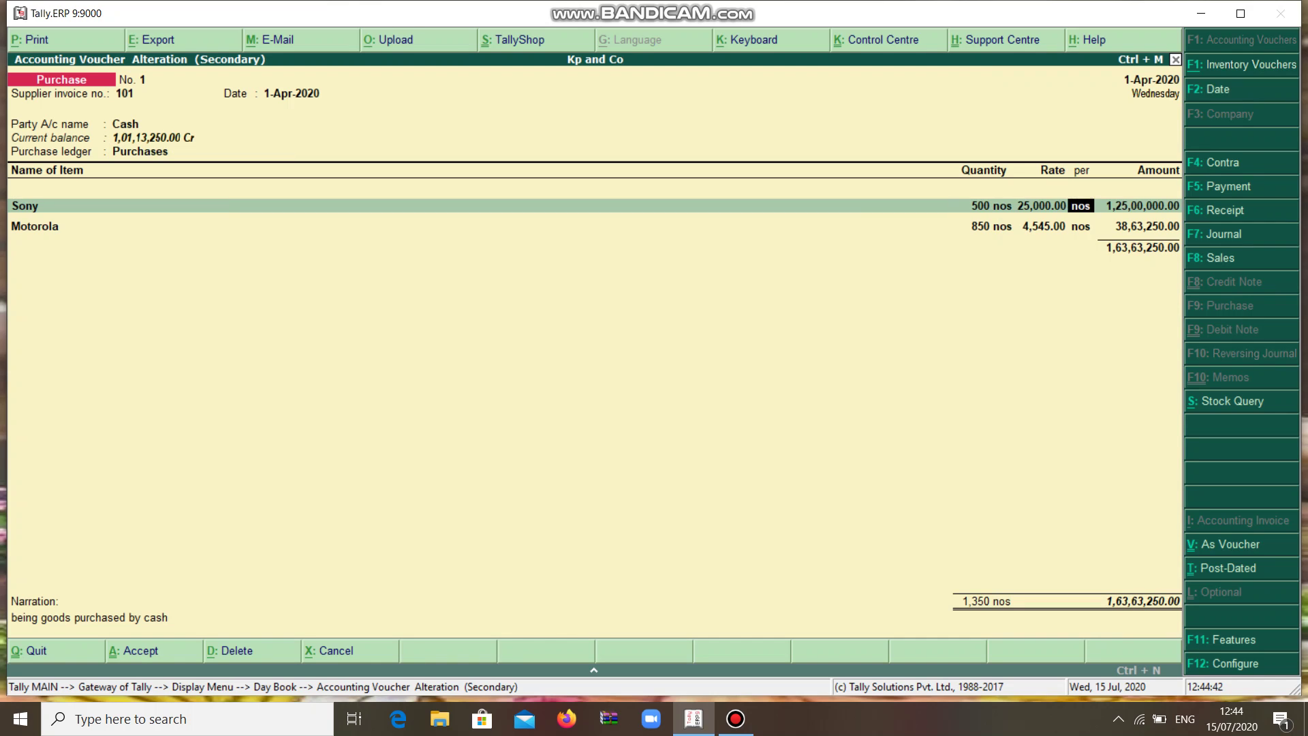
# Keep the Motorola line and the narration as they are and save the altered Cash purchase voucher.
pyautogui.press('Return')
pyautogui.press('Return')
pyautogui.press('Return')
pyautogui.press('Return')
pyautogui.press('Return')
pyautogui.press('Return')
pyautogui.press('Return')
pyautogui.press('Return')
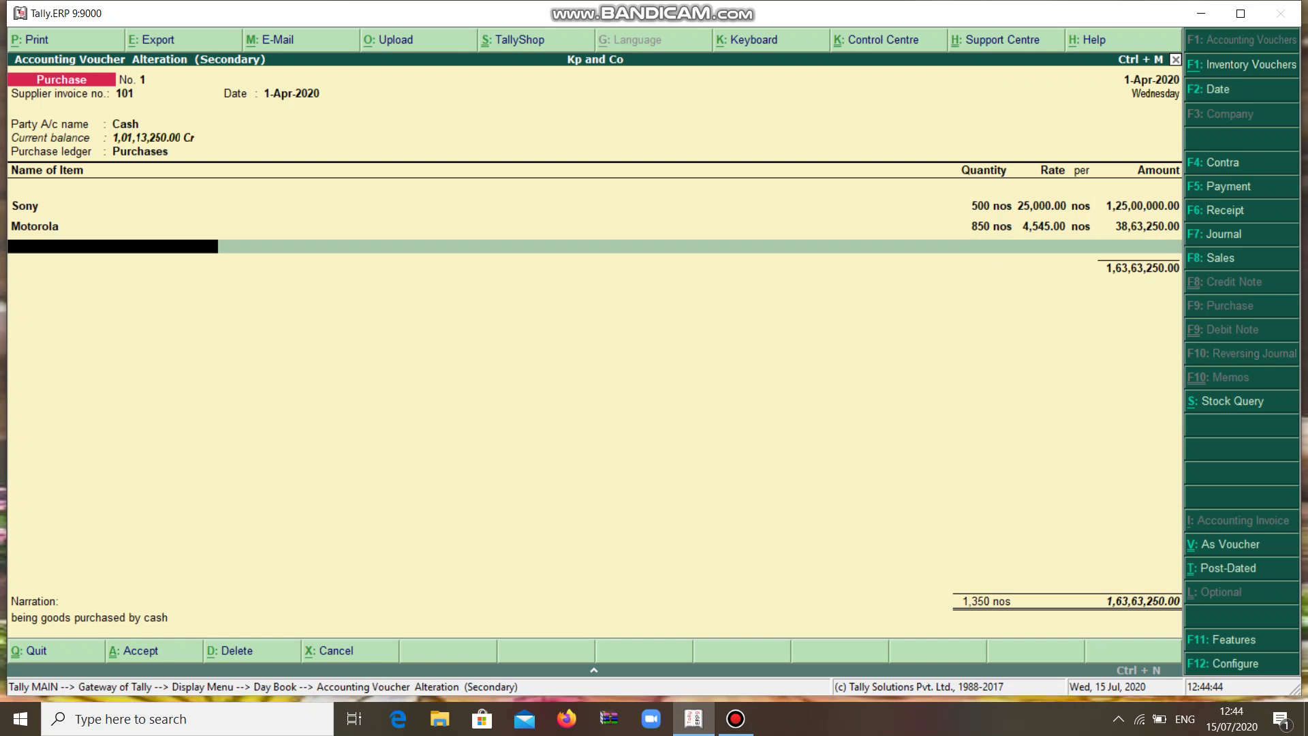
pyautogui.press('Return')
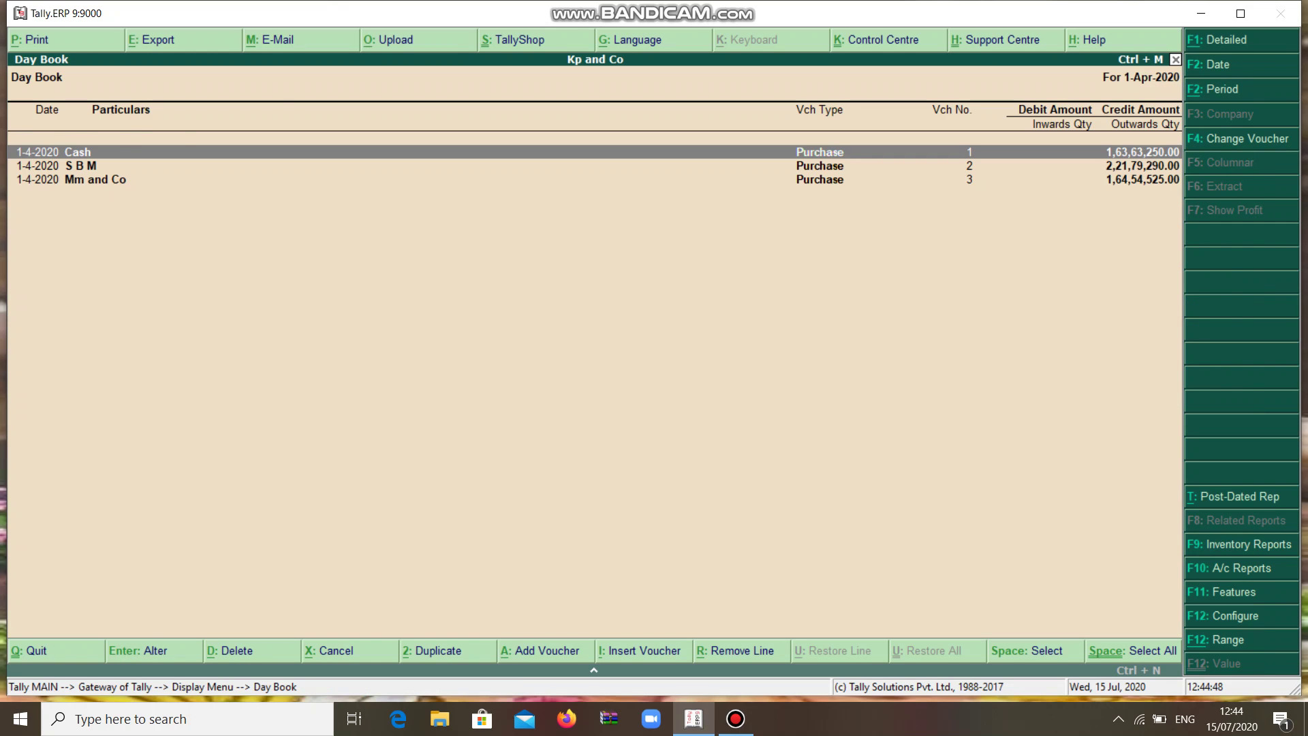
# Delete the Cash purchase voucher from the Day Book and return to the Gateway of Tally.
pyautogui.press('Return')
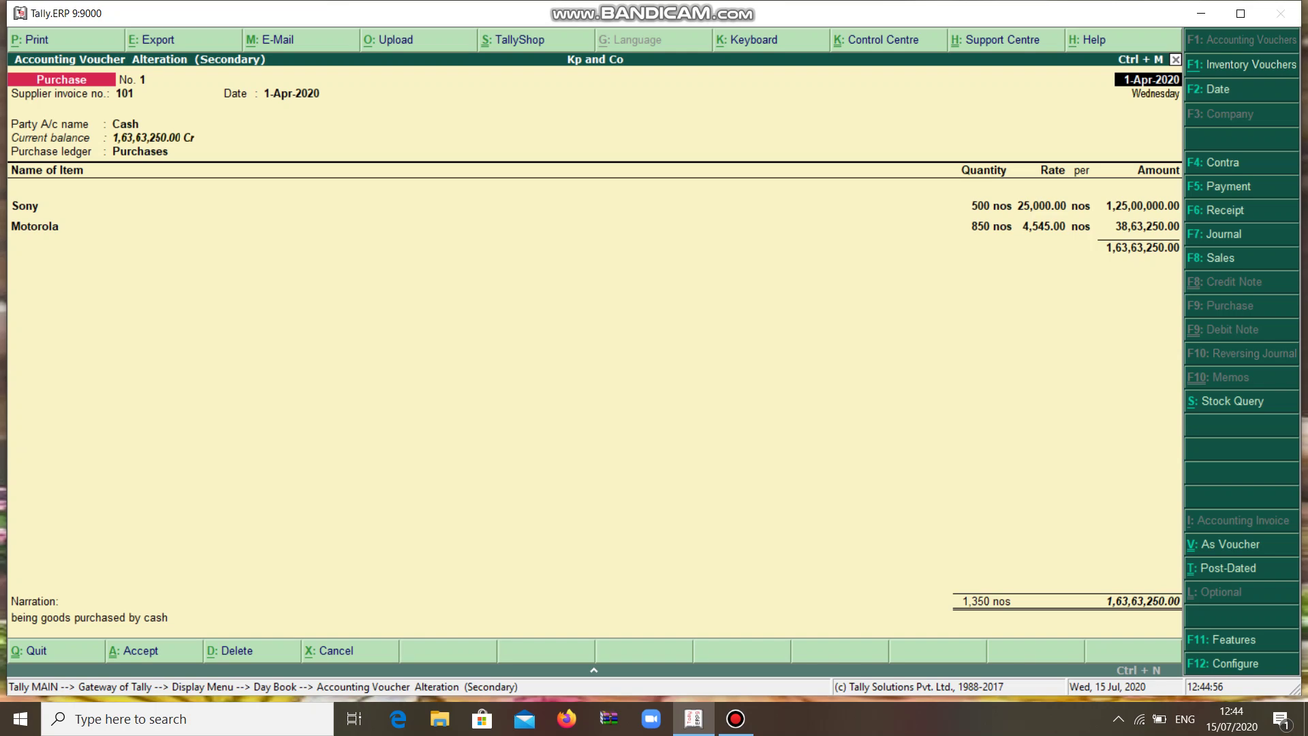
pyautogui.hotkey('alt', 'd')
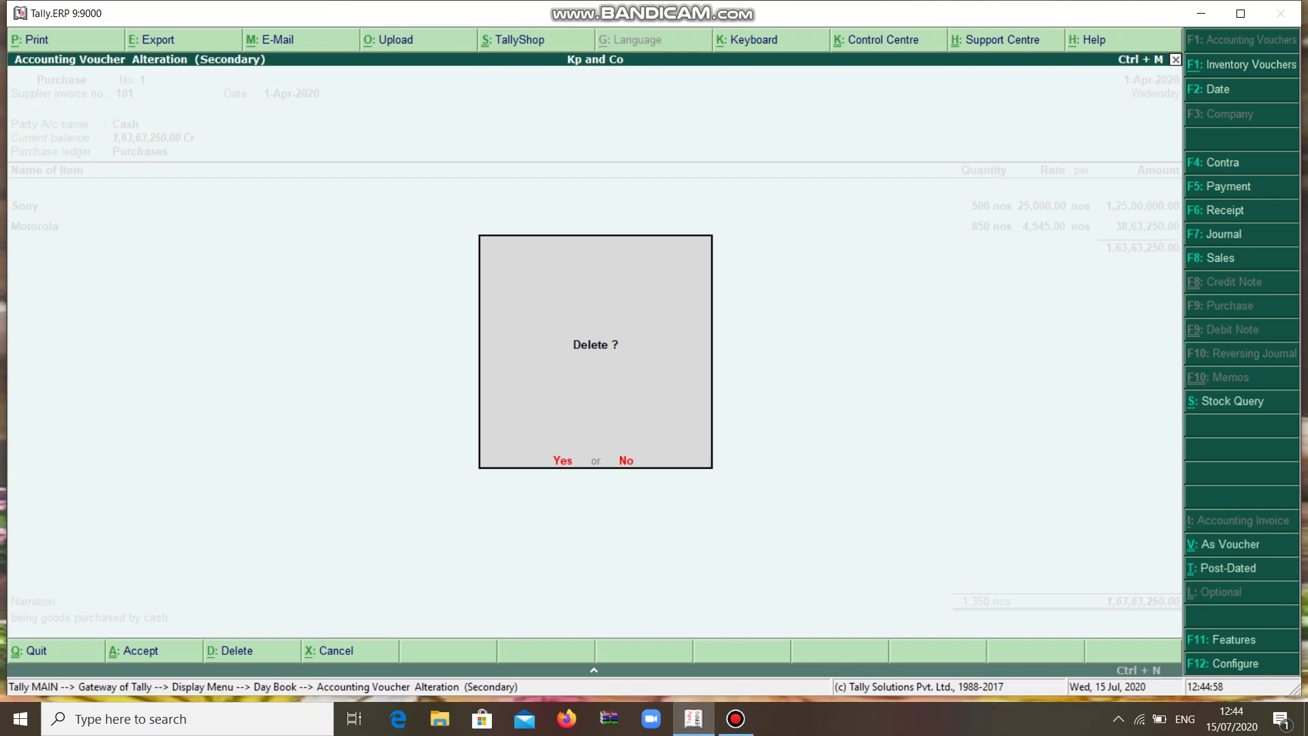
pyautogui.press('y')
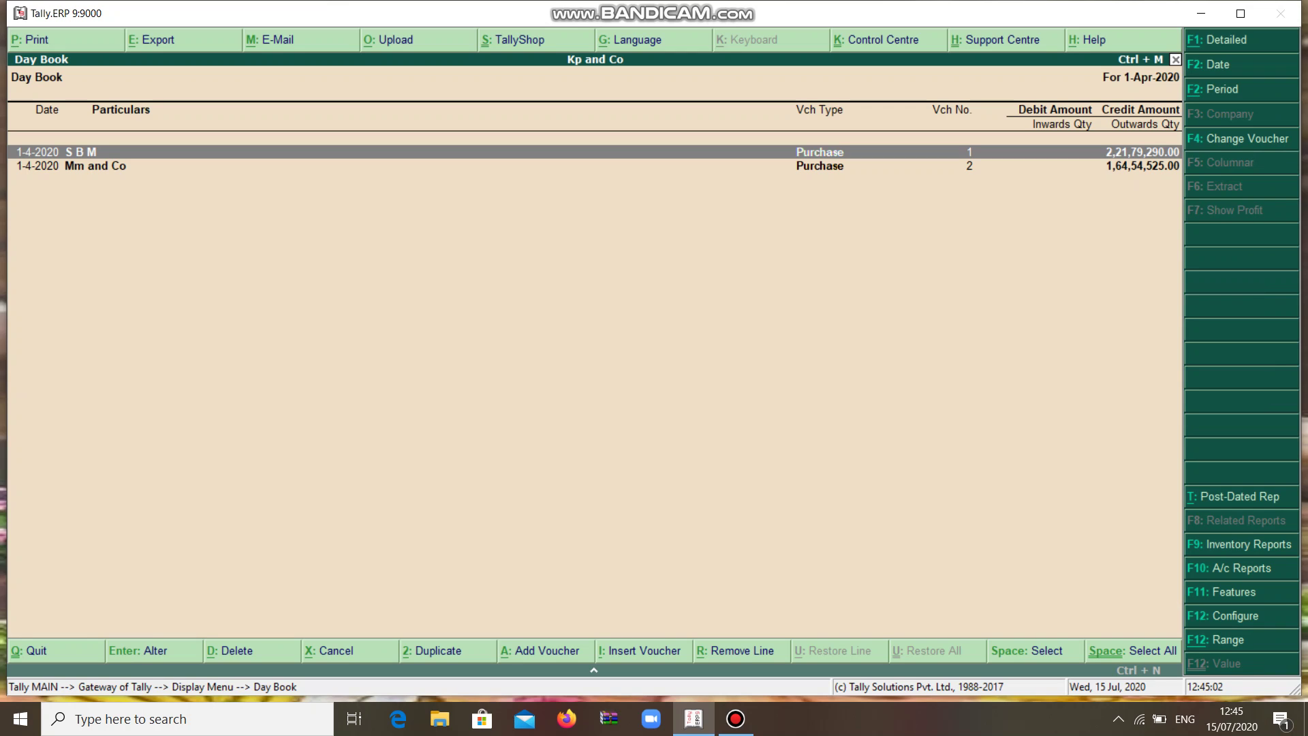
pyautogui.press('Escape')
pyautogui.press('Escape')
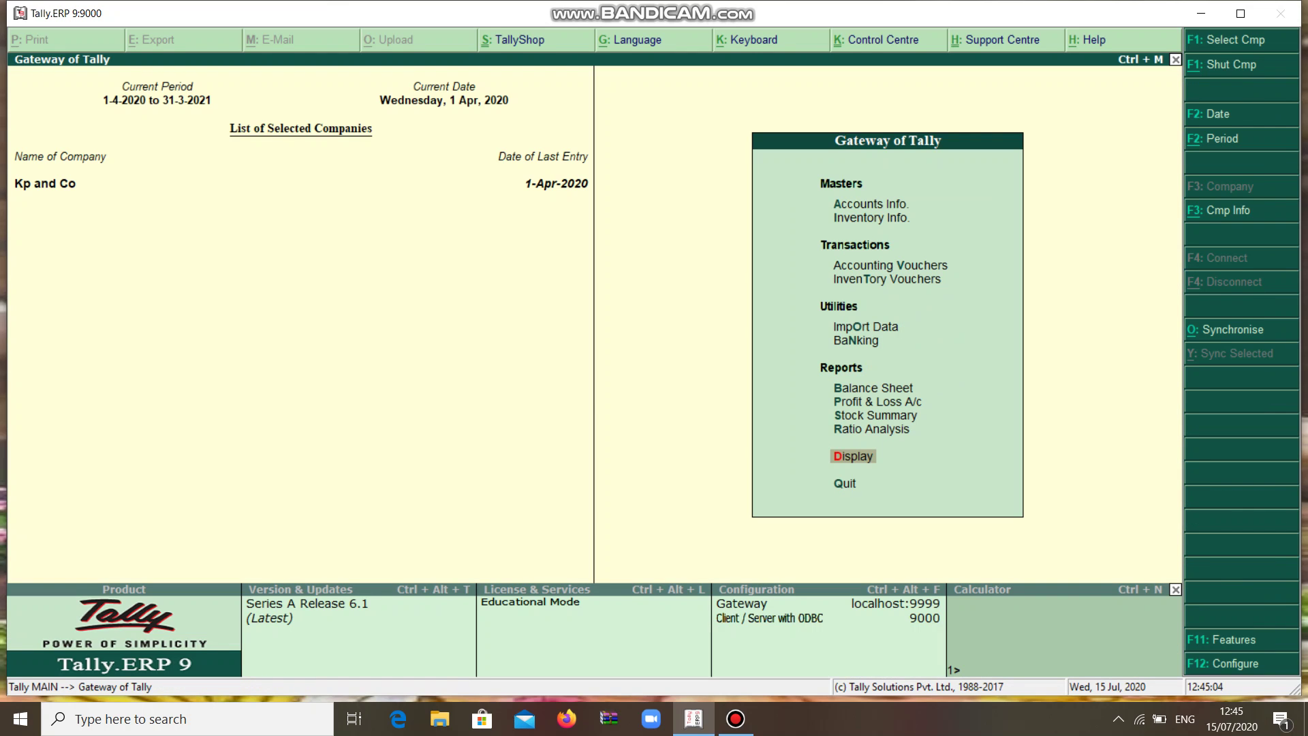